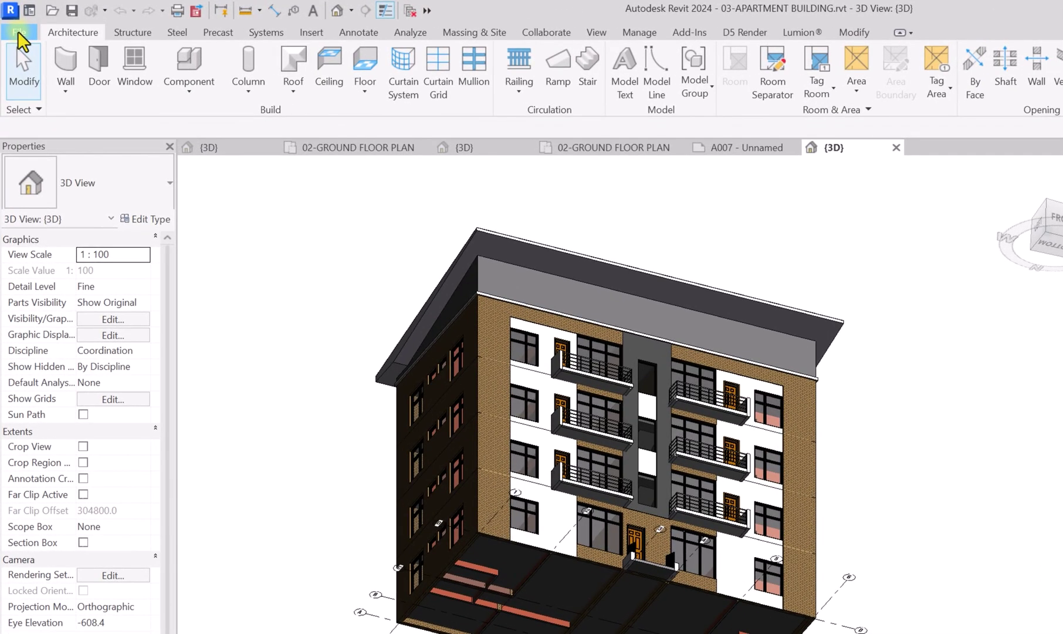
# Step: Create a new family from the Metric Curtain Wall Panel.rft template in the English family templates folder
pyautogui.click(20, 33)
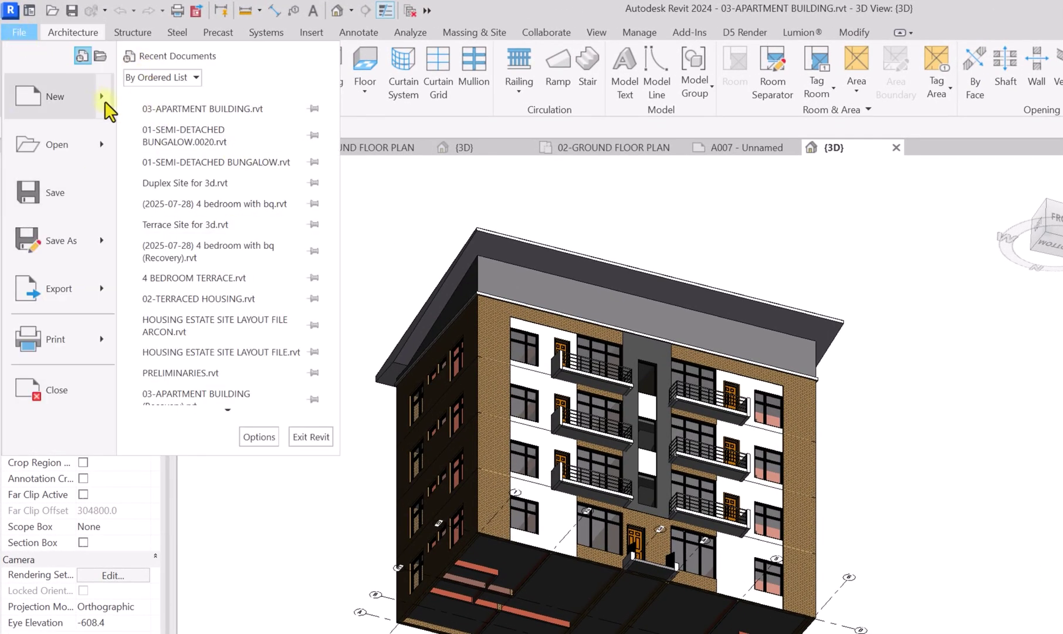
pyautogui.moveTo(104, 102)
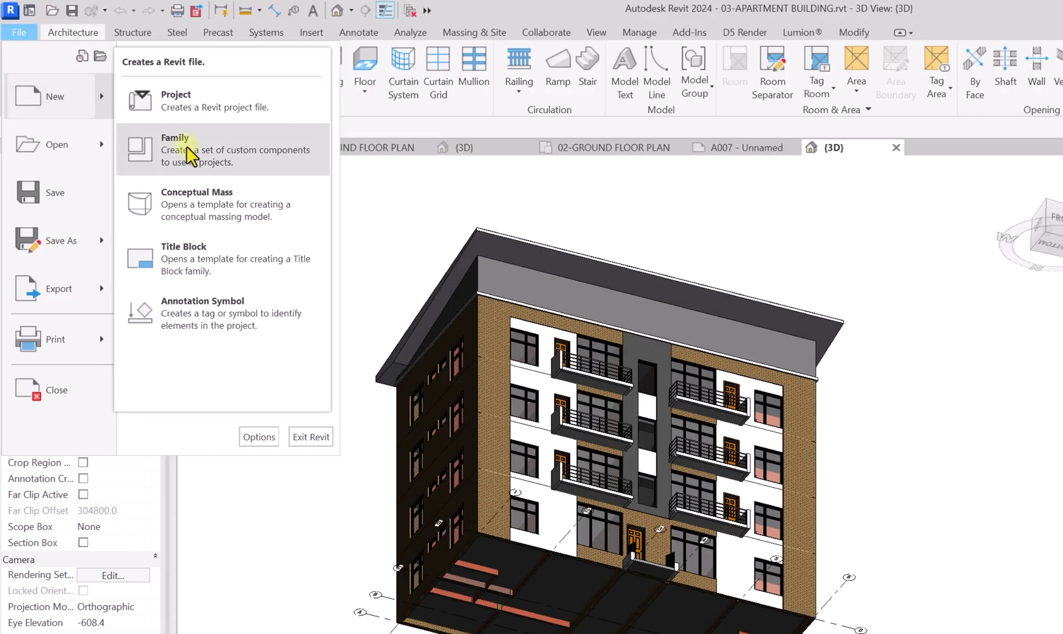
pyautogui.click(191, 166)
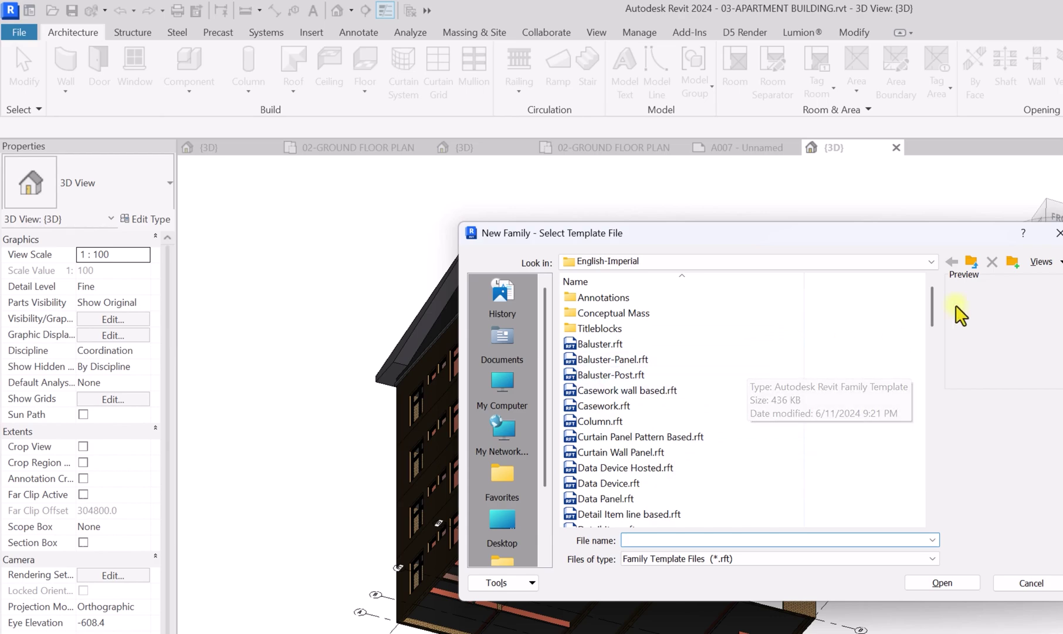
pyautogui.click(971, 261)
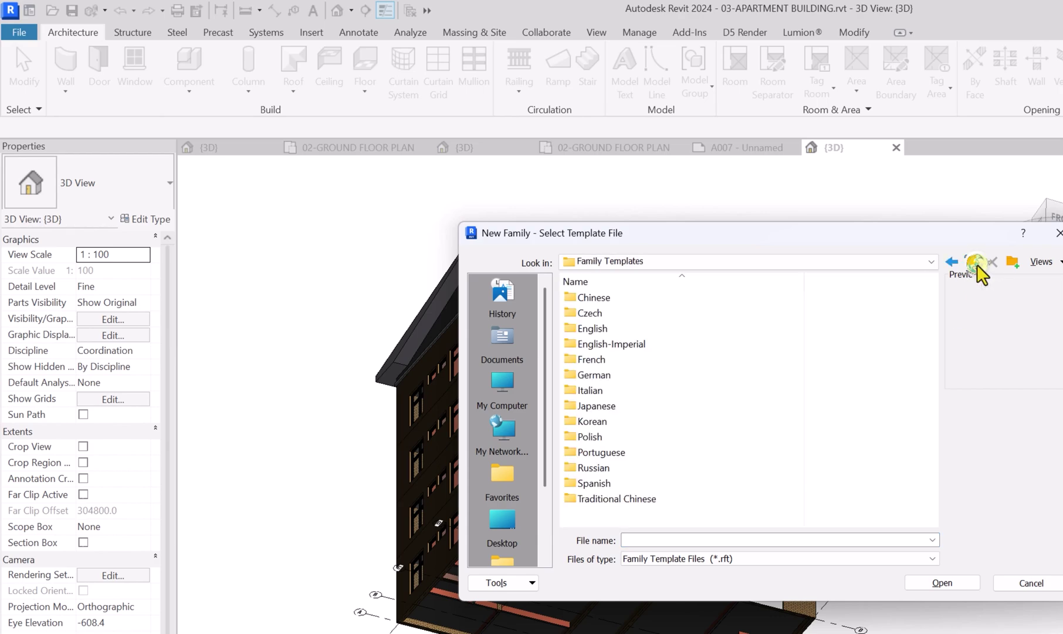
pyautogui.click(607, 329)
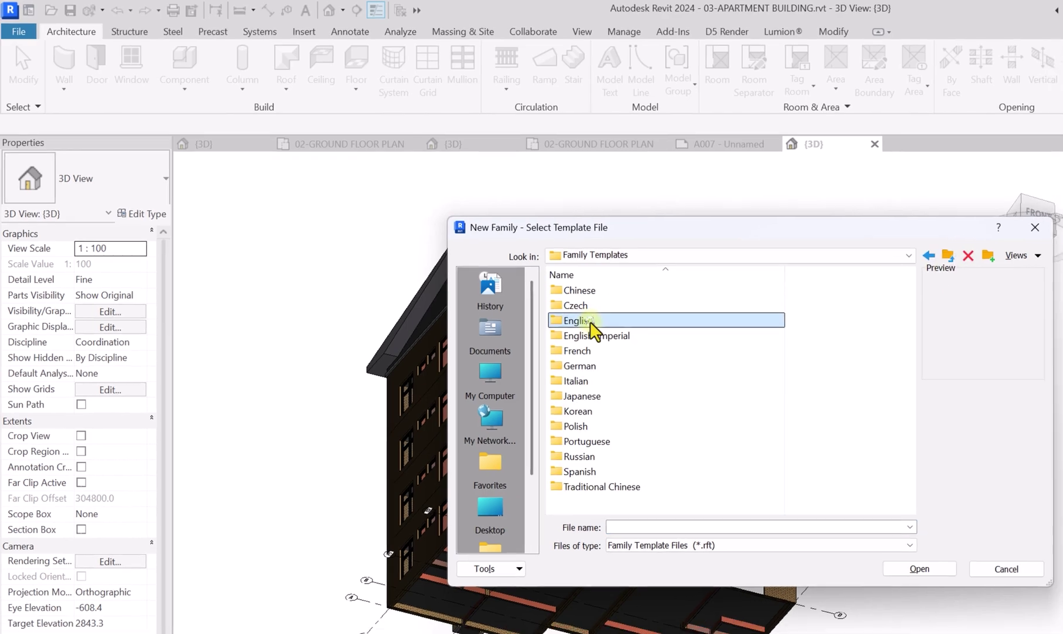
pyautogui.doubleClick(591, 323)
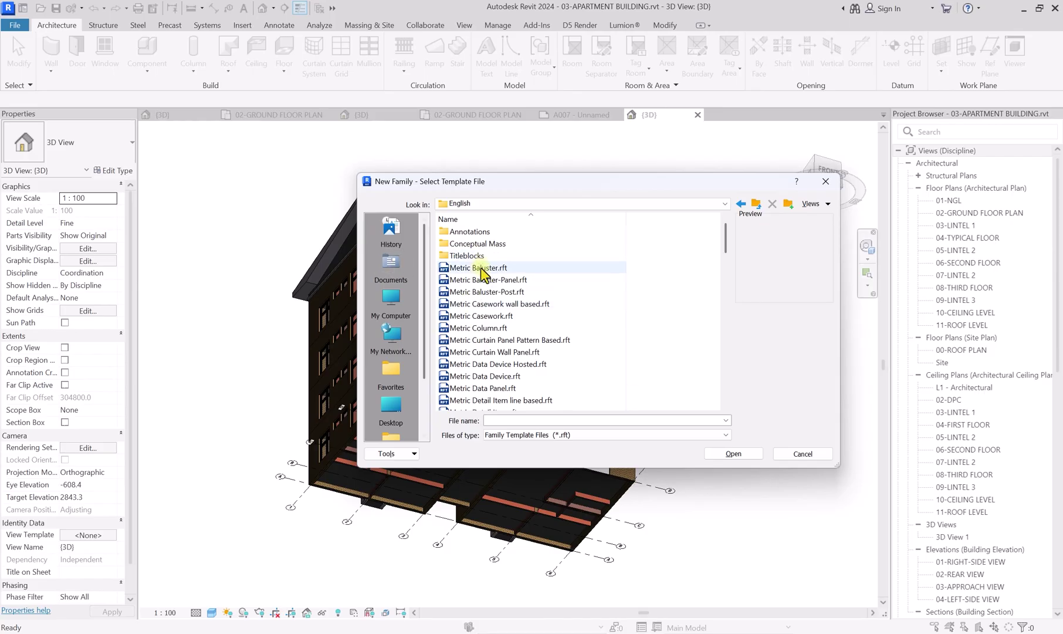
pyautogui.scroll(-1, 469, 301)
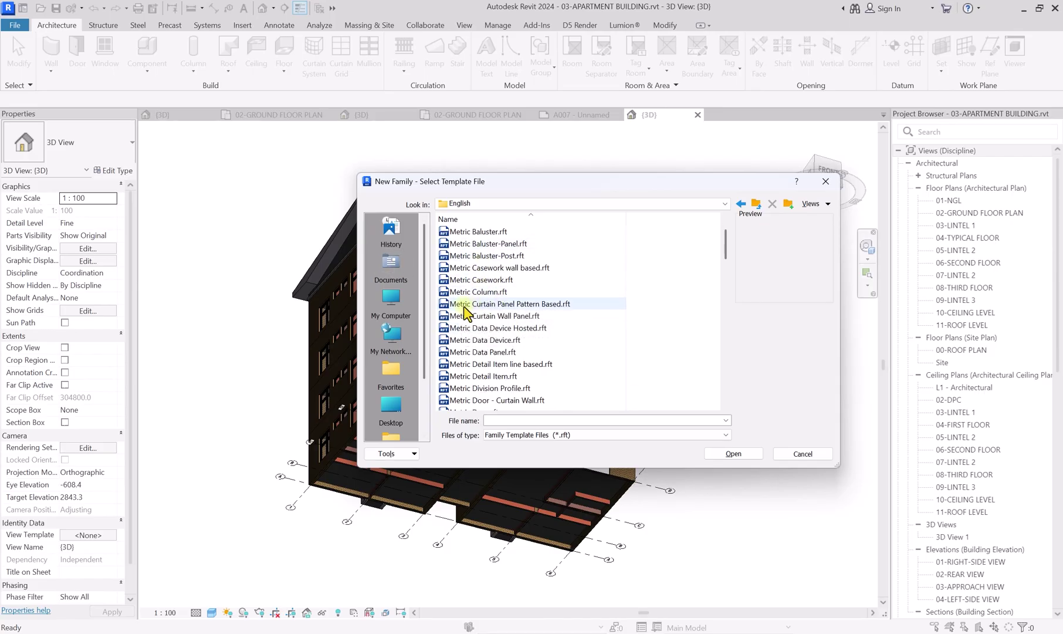
pyautogui.click(517, 317)
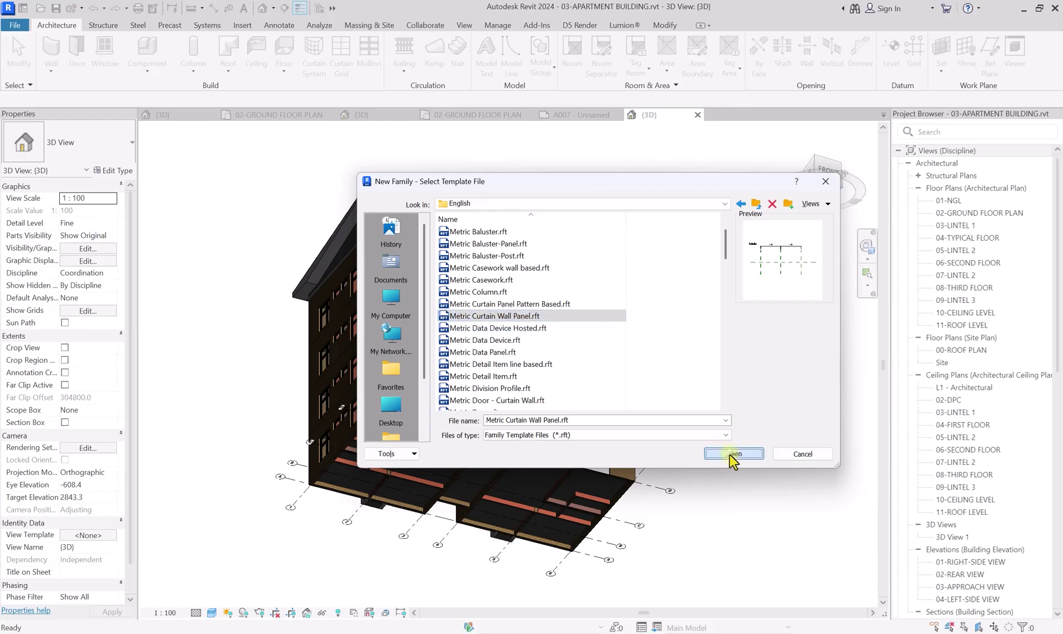
pyautogui.click(733, 454)
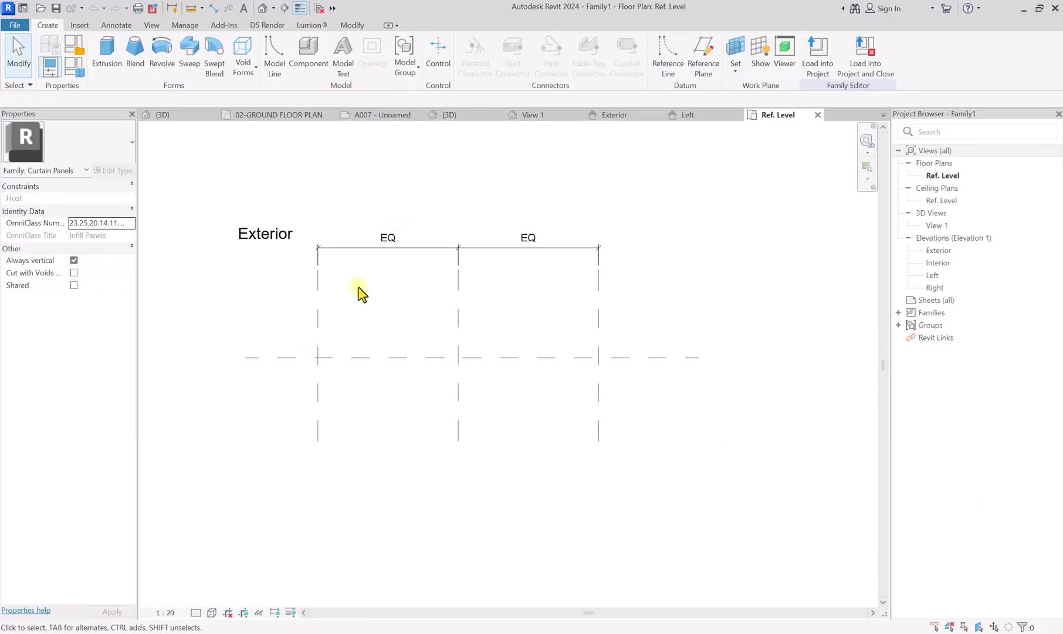
# Step: Set the distance between the Left reference plane and the centre plane to 50 in the Ref. Level plan
pyautogui.click(323, 330)
pyautogui.scroll(2, 405, 245)
pyautogui.scroll(1, 405, 246)
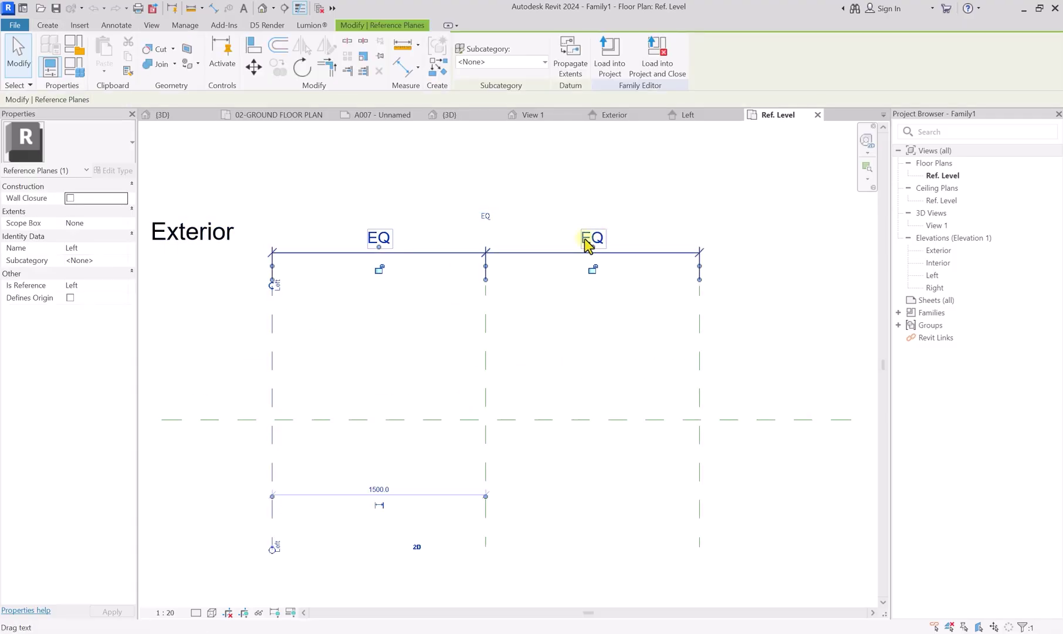
pyautogui.scroll(-1, 588, 244)
pyautogui.click(385, 322)
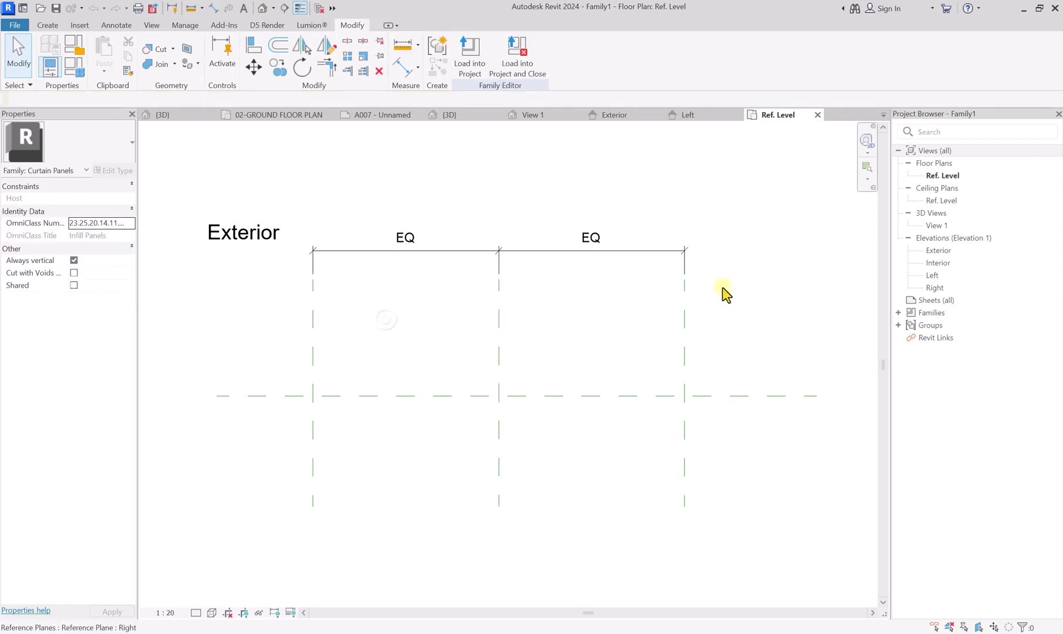
pyautogui.click(311, 375)
pyautogui.click(413, 457)
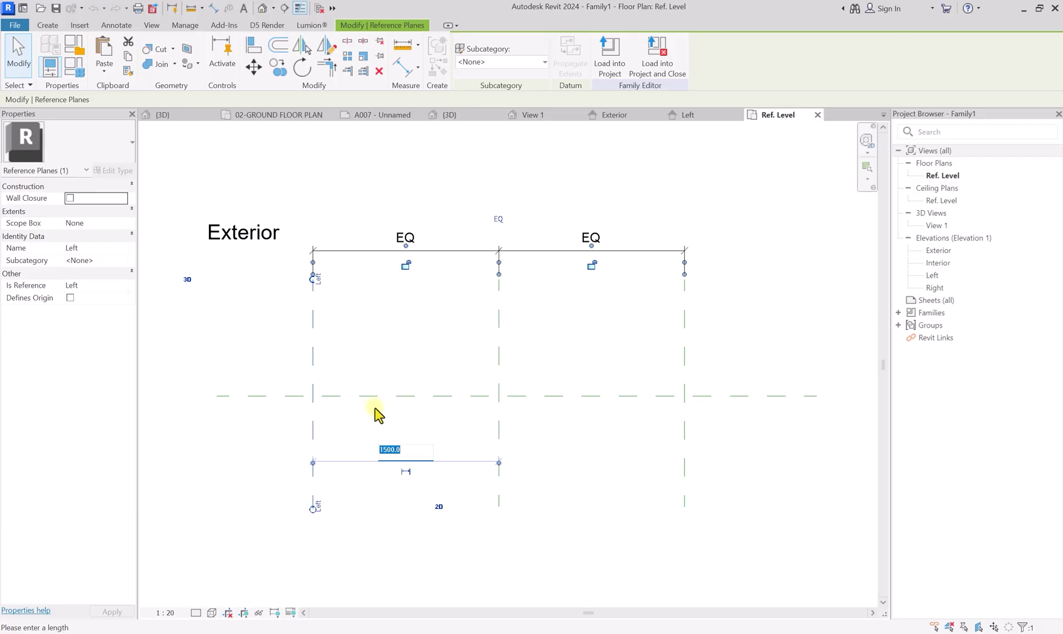
pyautogui.write('50')
pyautogui.press('Return')
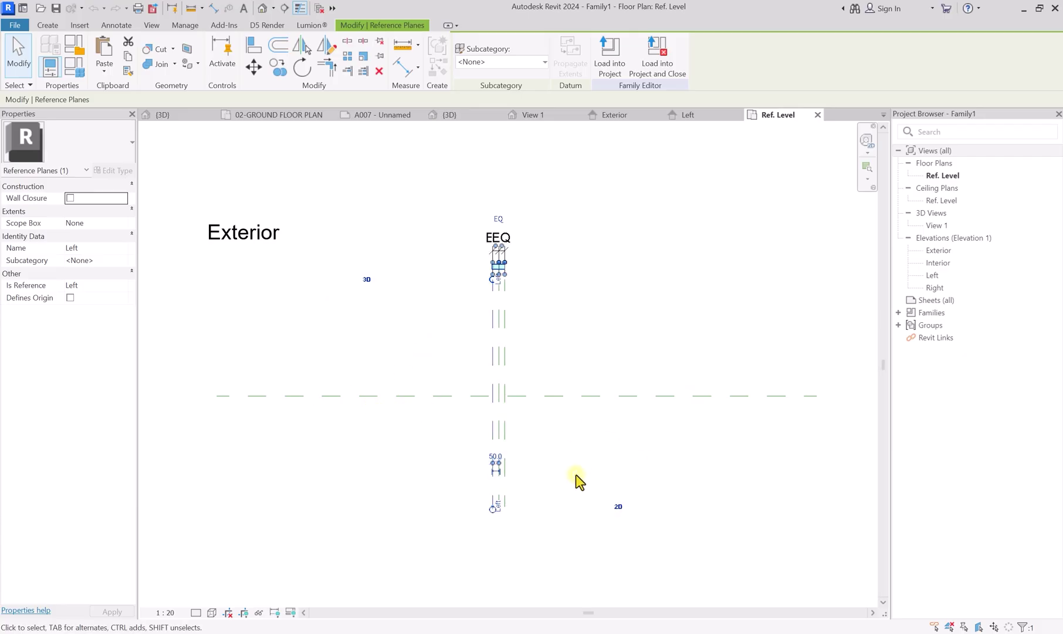
# Step: Examine the spacing of the three vertical reference planes in the Ref. Level plan
pyautogui.scroll(5, 503, 463)
pyautogui.press('Escape')
pyautogui.click(439, 488)
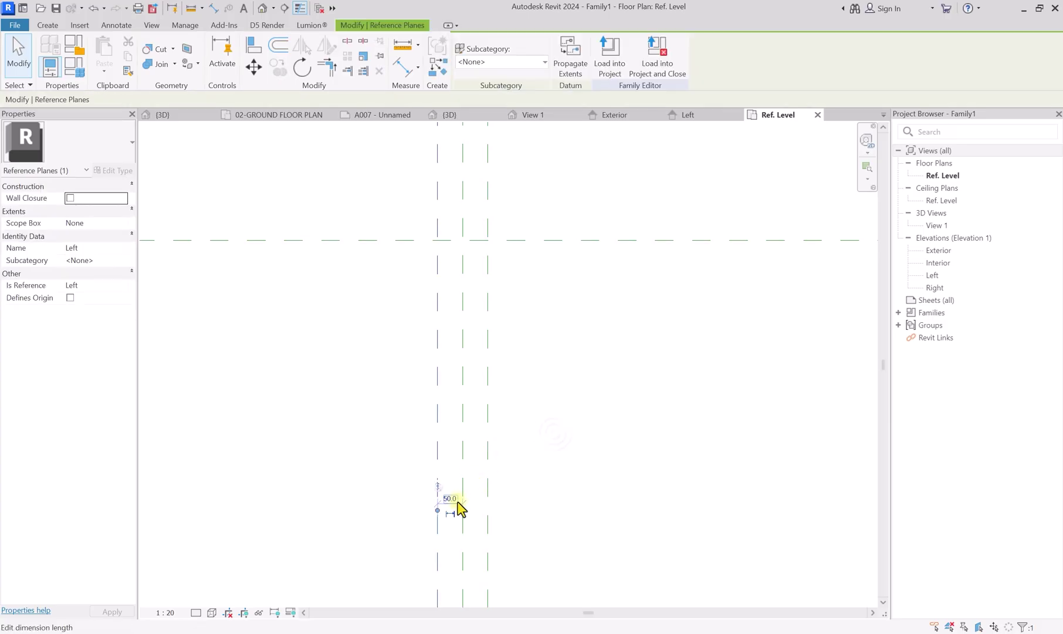
pyautogui.scroll(-1, 451, 491)
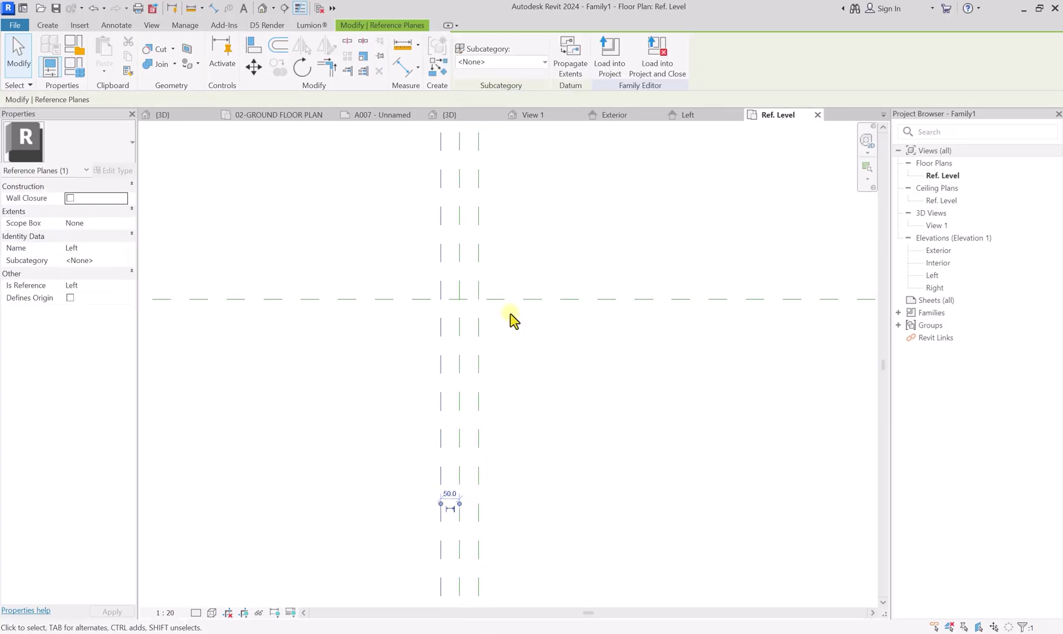
pyautogui.scroll(-2, 439, 411)
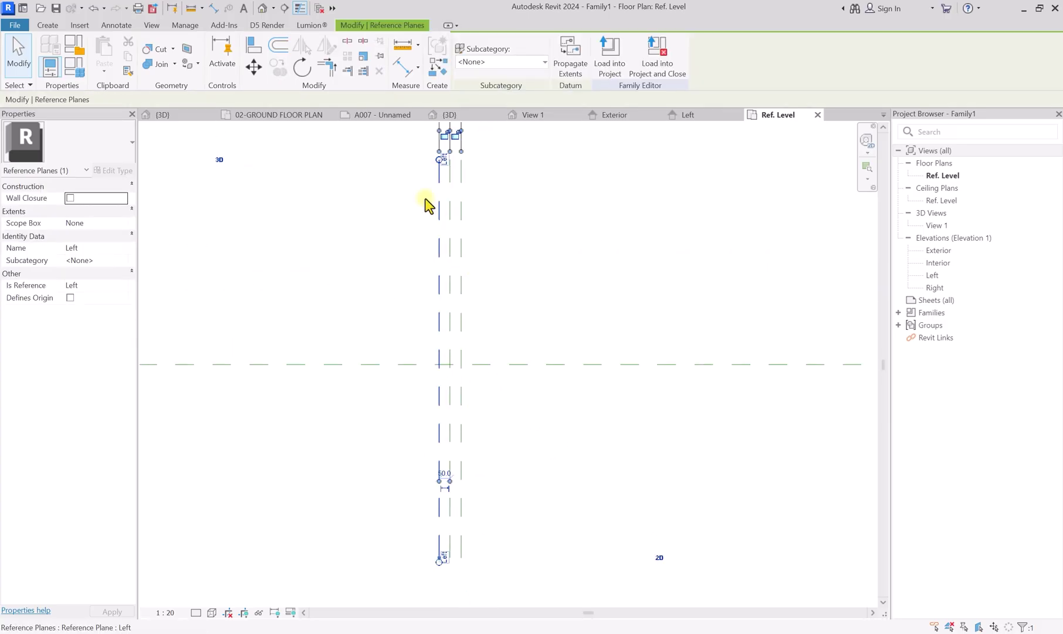
pyautogui.press('Escape')
pyautogui.scroll(1, 464, 246)
pyautogui.scroll(-1, 482, 305)
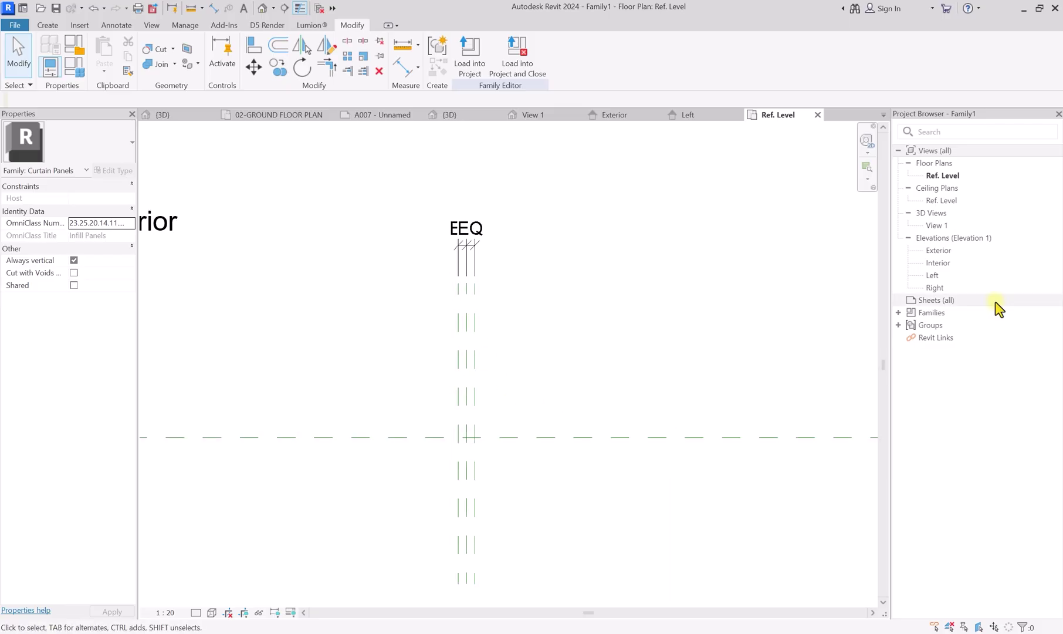
# Step: In the Exterior elevation, set the Top reference plane's height above Ref. Level to 900
pyautogui.doubleClick(940, 253)
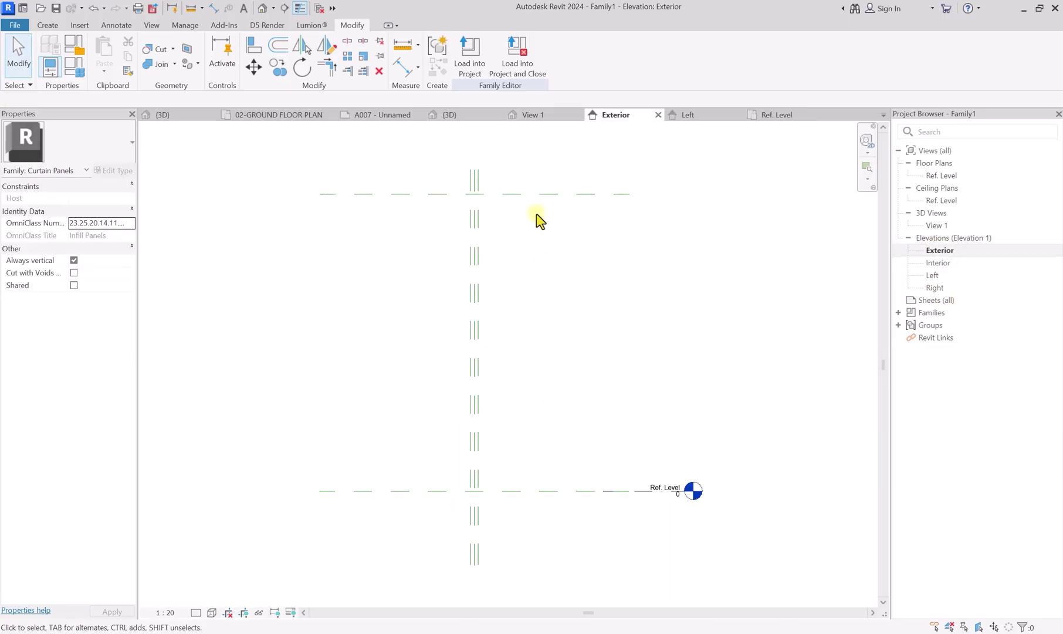
pyautogui.click(543, 195)
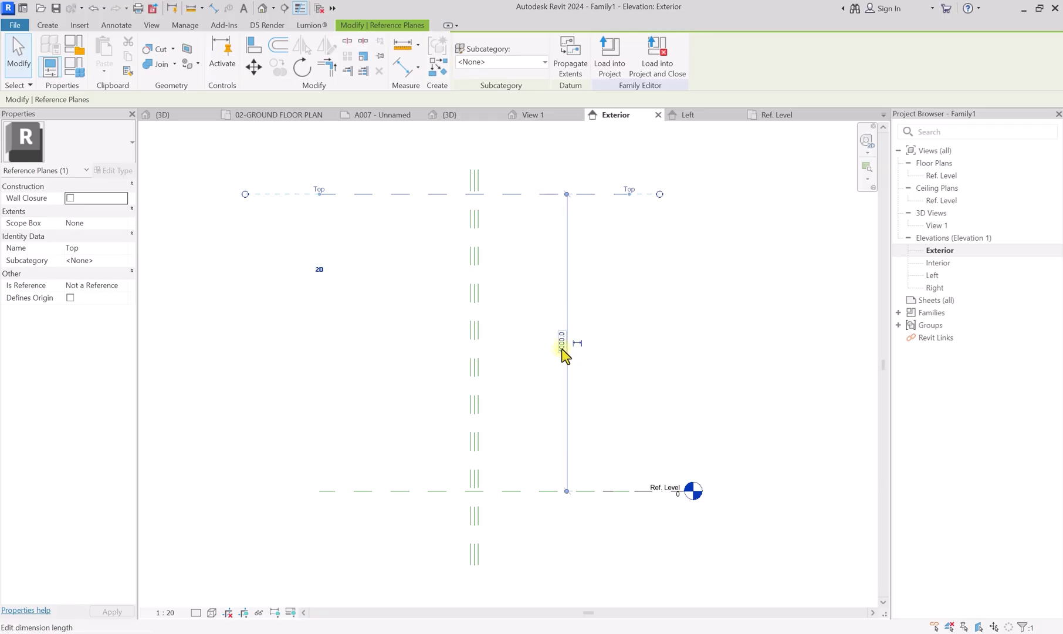
pyautogui.click(562, 345)
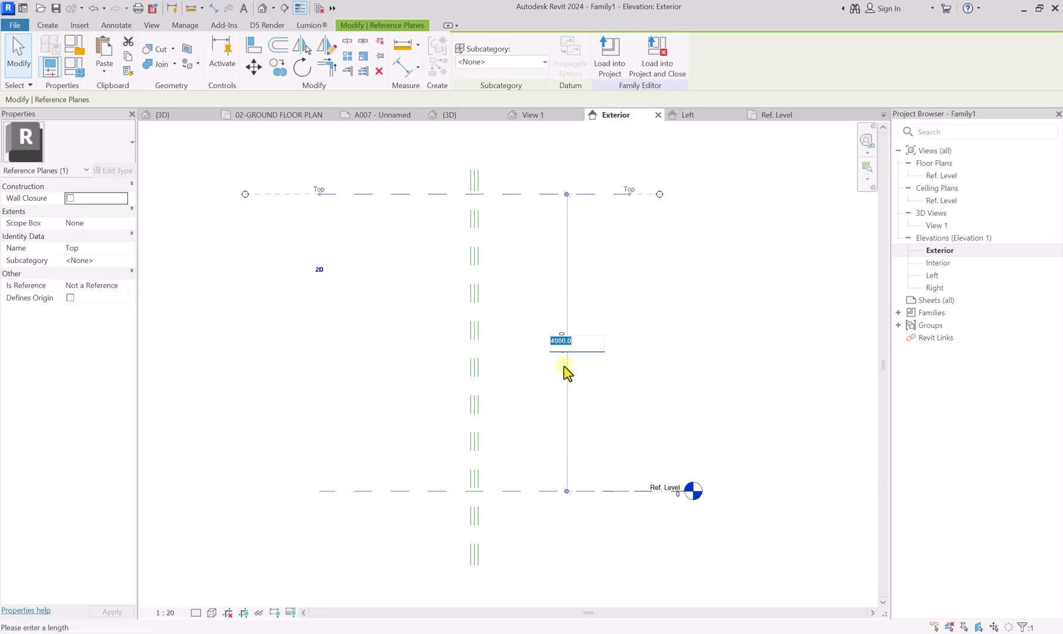
pyautogui.write('900')
pyautogui.press('Return')
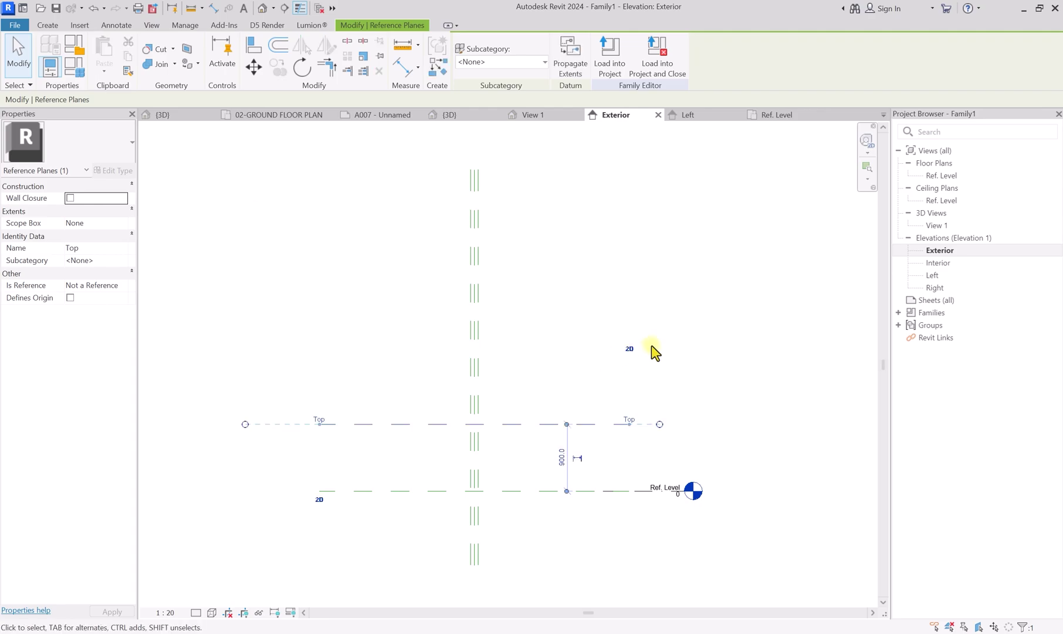
pyautogui.press('Escape')
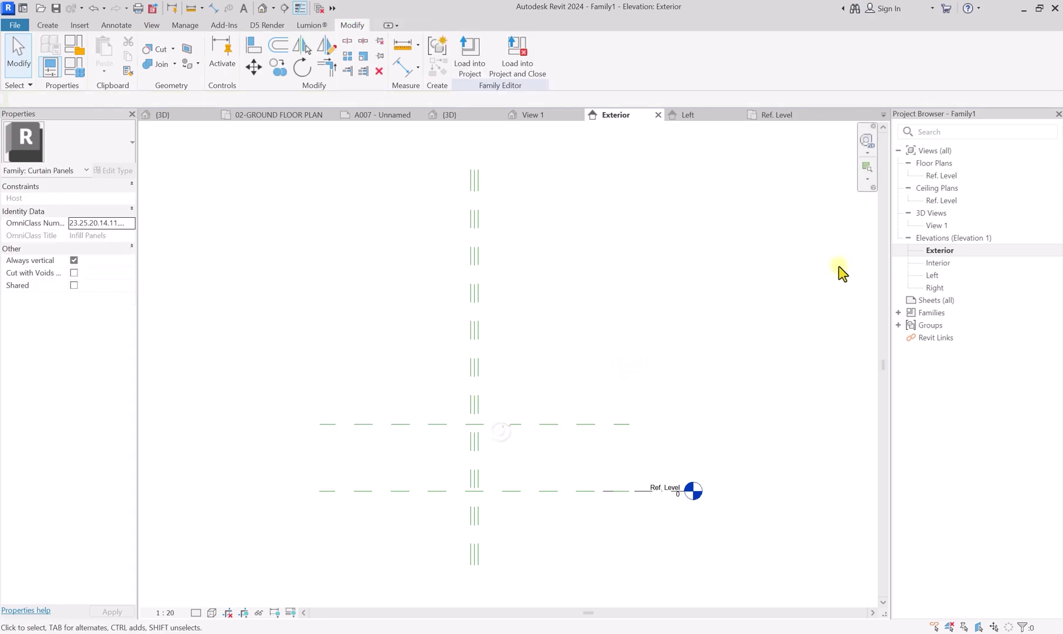
# Step: Start a solid extrusion in the Ref. Level floor plan with its Extrusion End set to 900
pyautogui.doubleClick(937, 176)
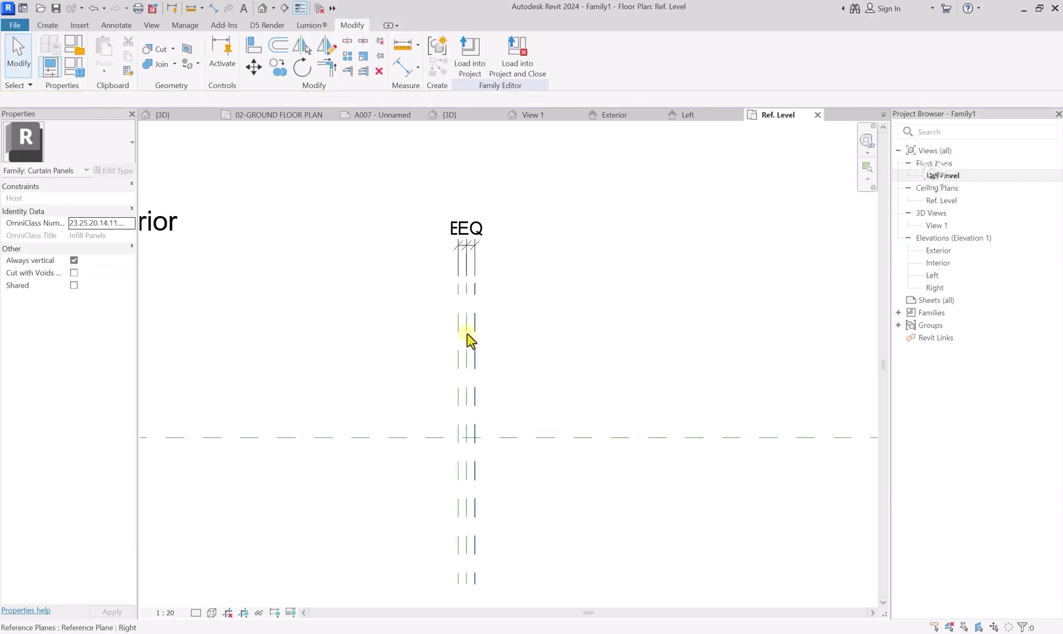
pyautogui.scroll(3, 468, 448)
pyautogui.scroll(1, 456, 435)
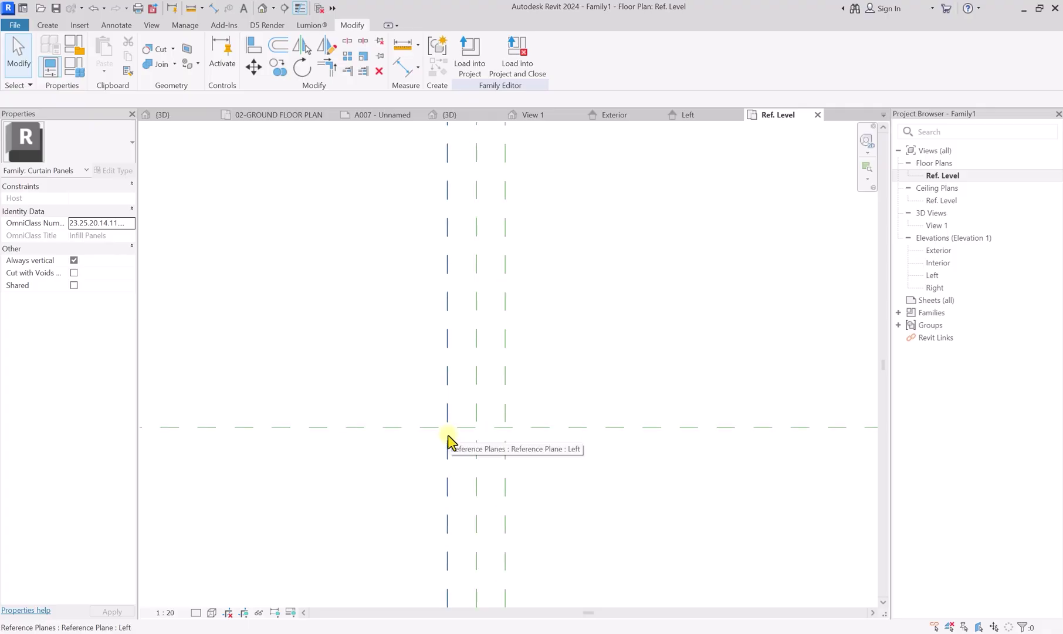
pyautogui.click(49, 26)
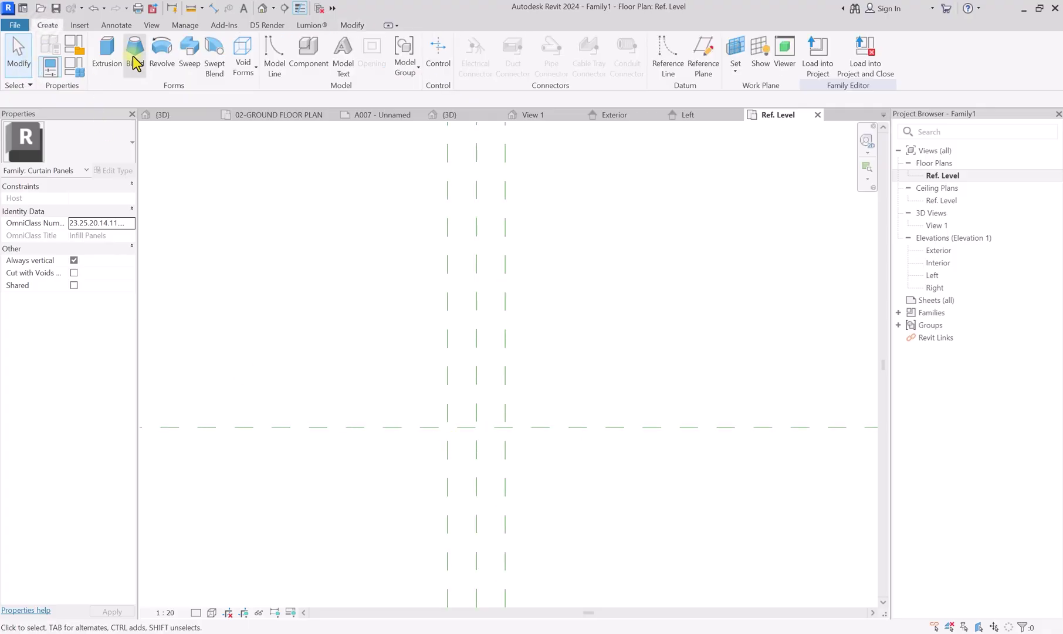
pyautogui.click(103, 57)
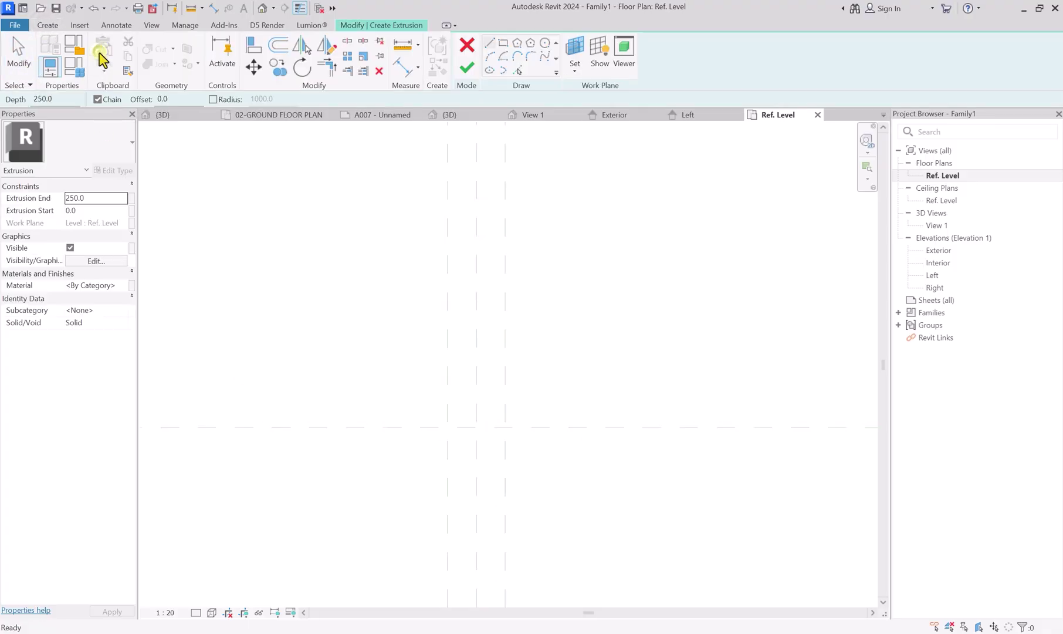
pyautogui.click(110, 196)
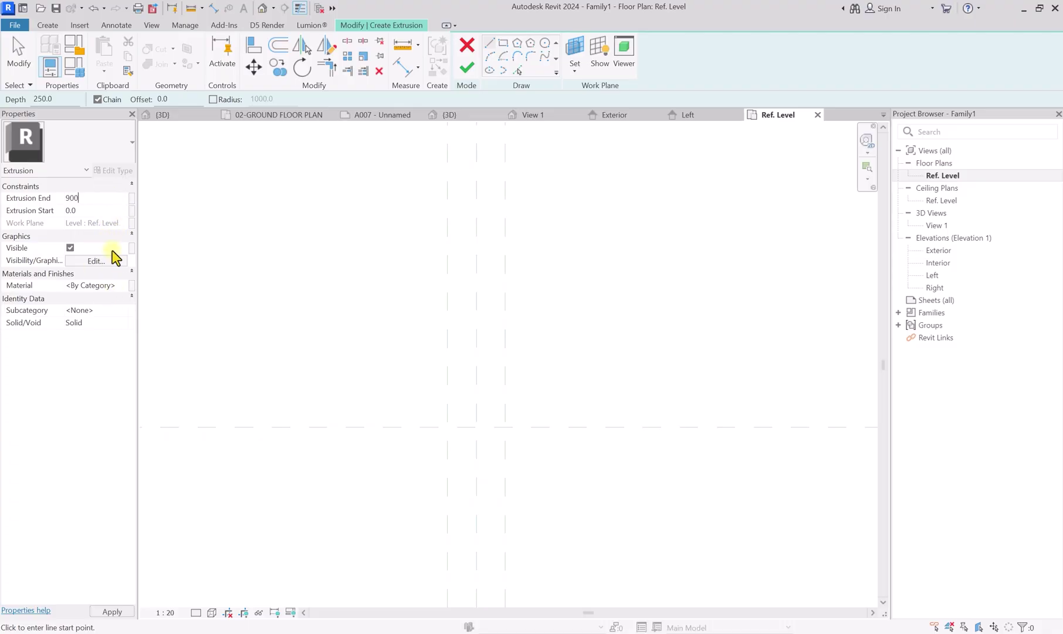
# Step: For the extrusion's material, duplicate Analytical Panels with its assets and name the copy 00-WOOD
pyautogui.click(94, 285)
pyautogui.click(127, 286)
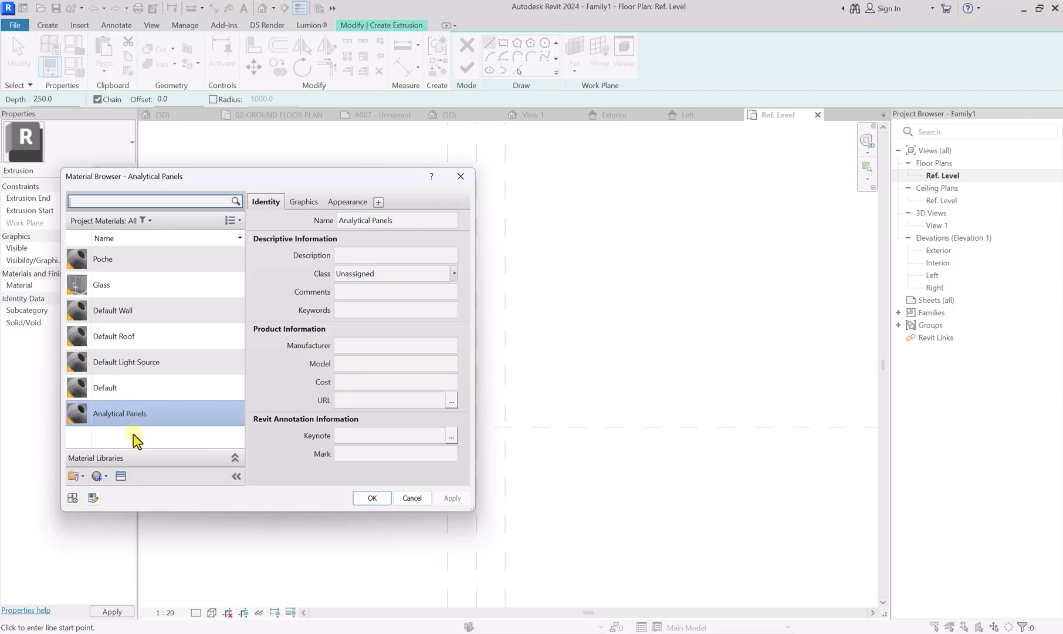
pyautogui.rightClick(134, 417)
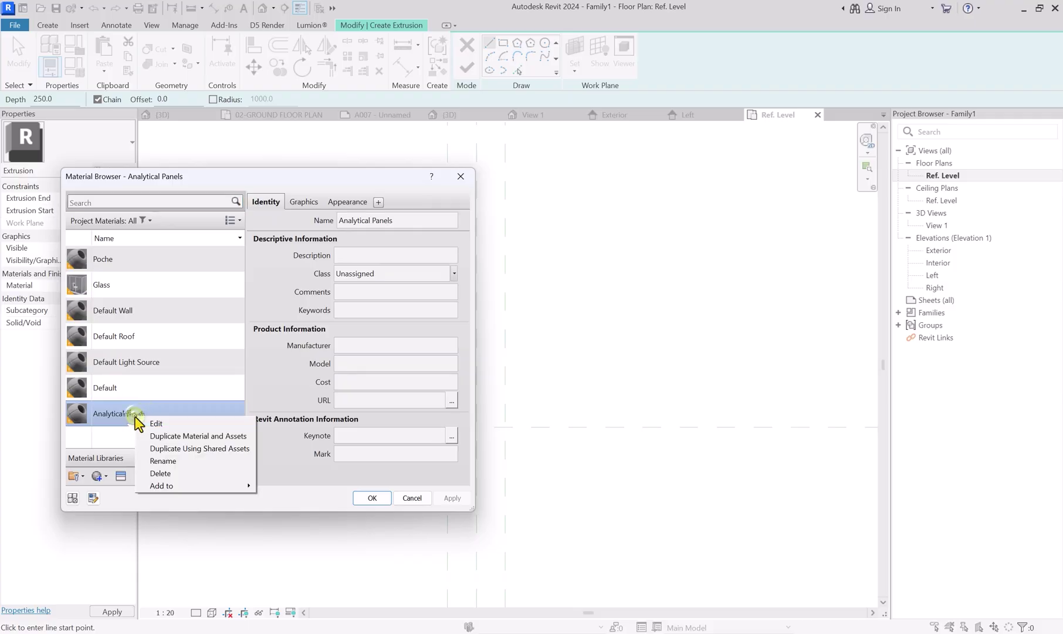
pyautogui.click(181, 434)
pyautogui.press('BackSpace')
pyautogui.write('00-WOOD')
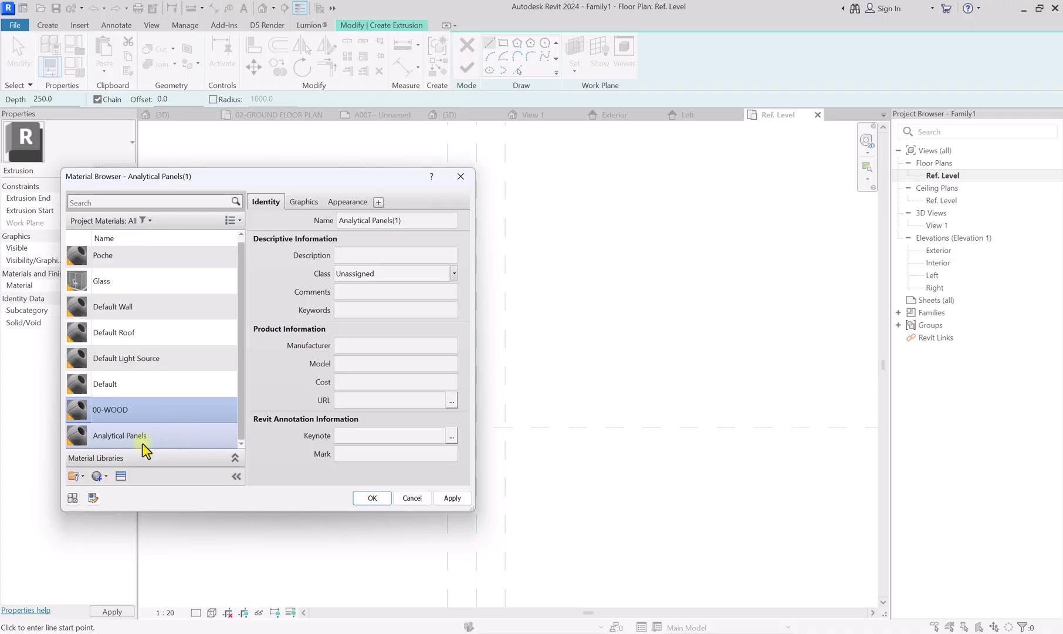
# Step: Replace the 00-WOOD material's appearance with the Andiroba asset from the Appearance Library's Wood category
pyautogui.click(121, 476)
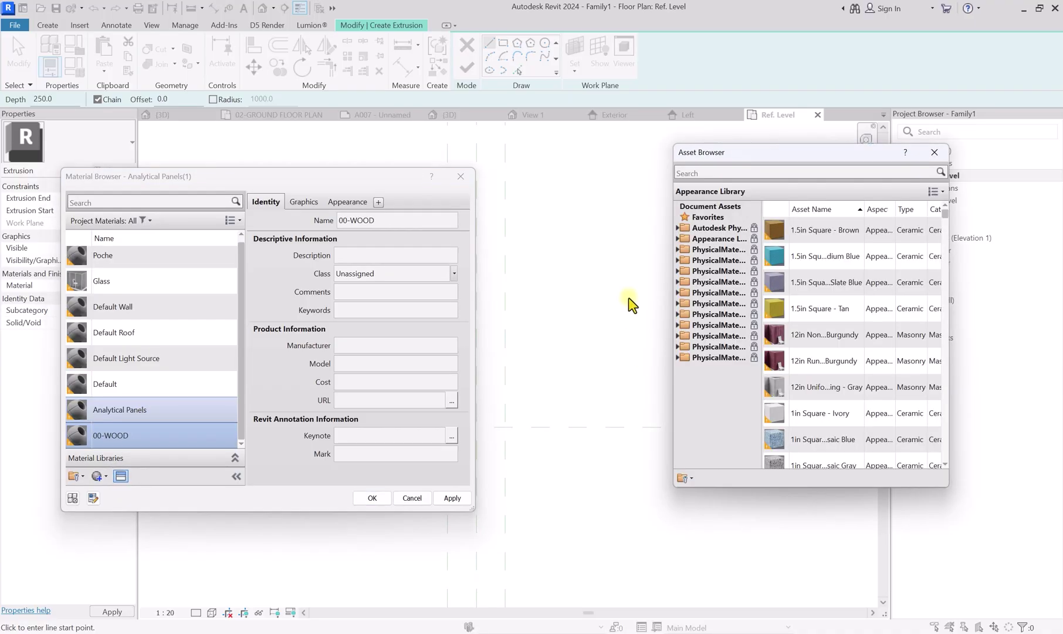
pyautogui.doubleClick(706, 239)
pyautogui.scroll(-2, 707, 381)
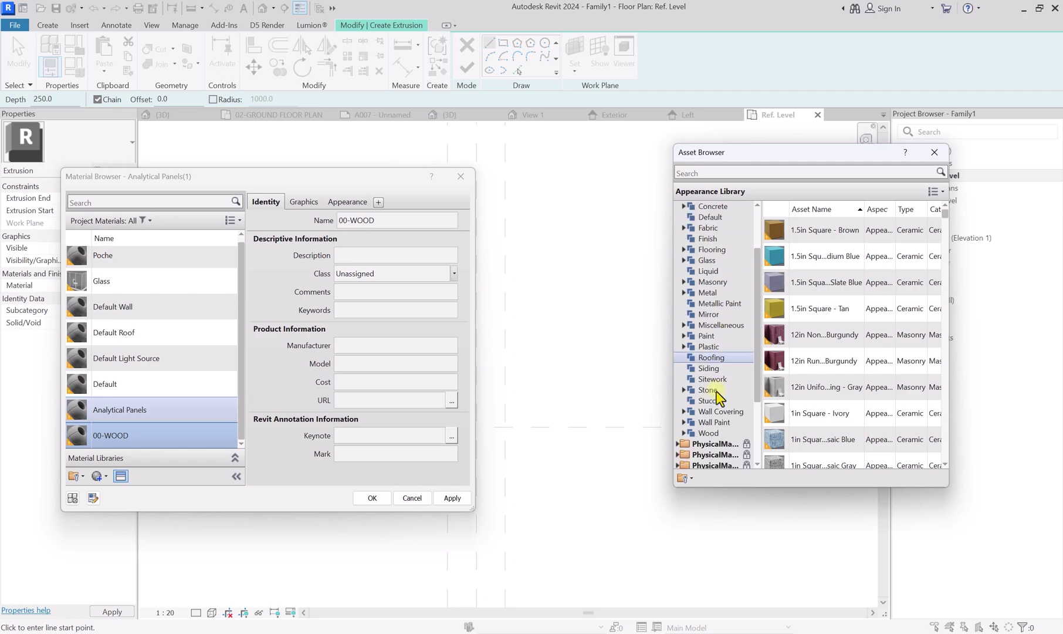
pyautogui.doubleClick(708, 433)
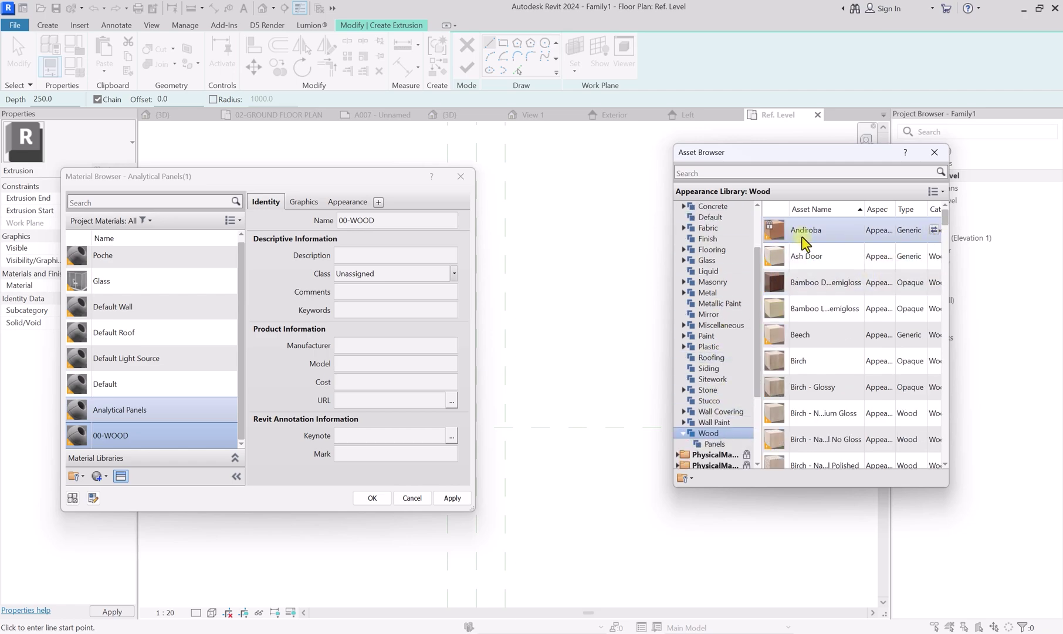
pyautogui.click(934, 229)
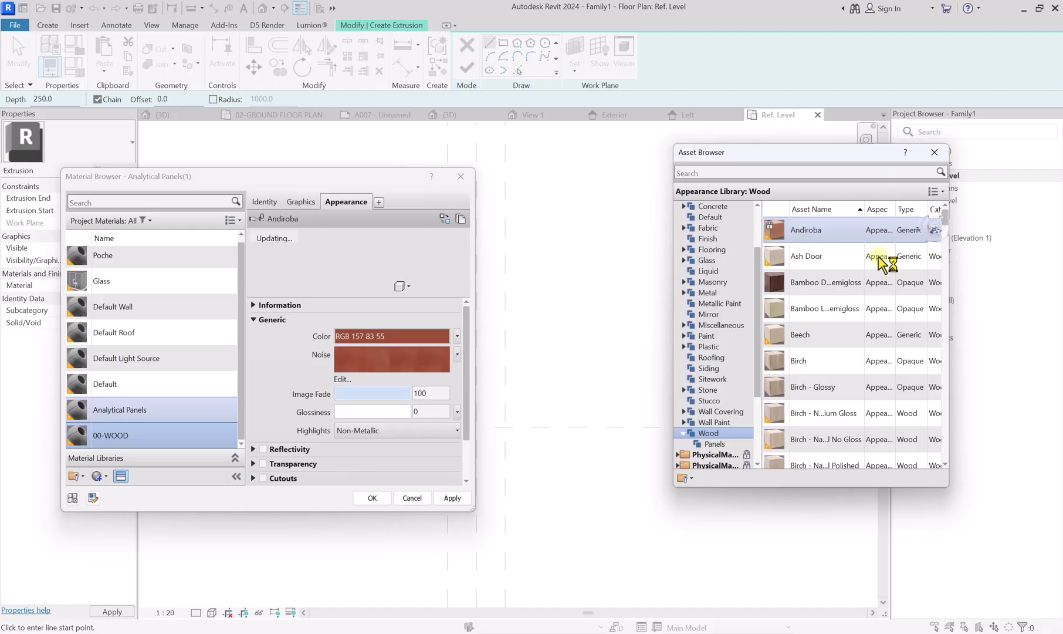
pyautogui.click(934, 153)
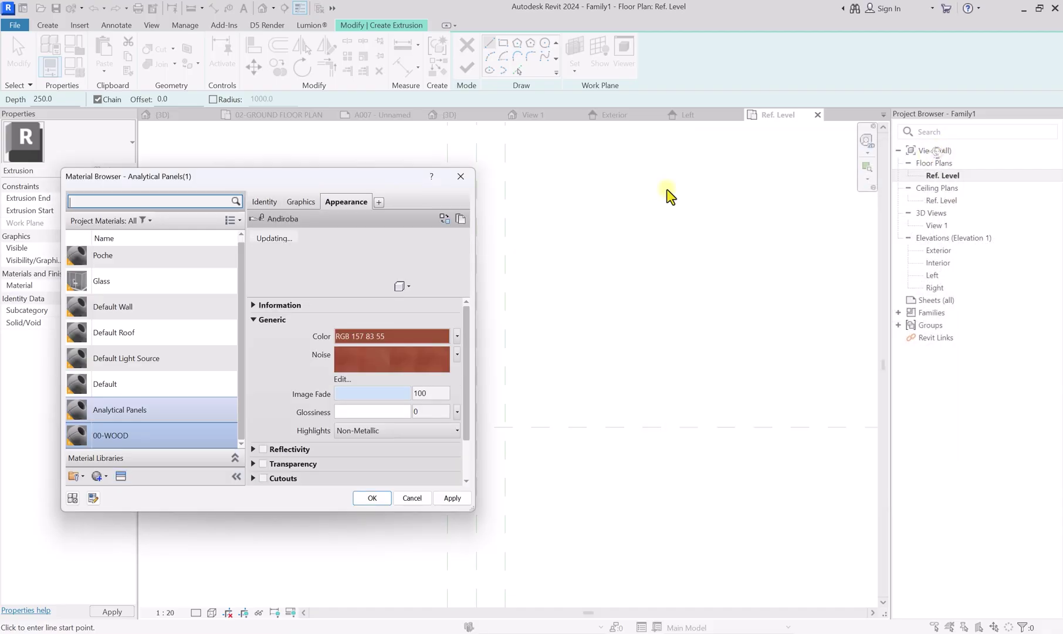
# Step: Enable Use Render Appearance for the 00-WOOD material's shading and assign the material to the extrusion
pyautogui.click(302, 202)
pyautogui.click(339, 234)
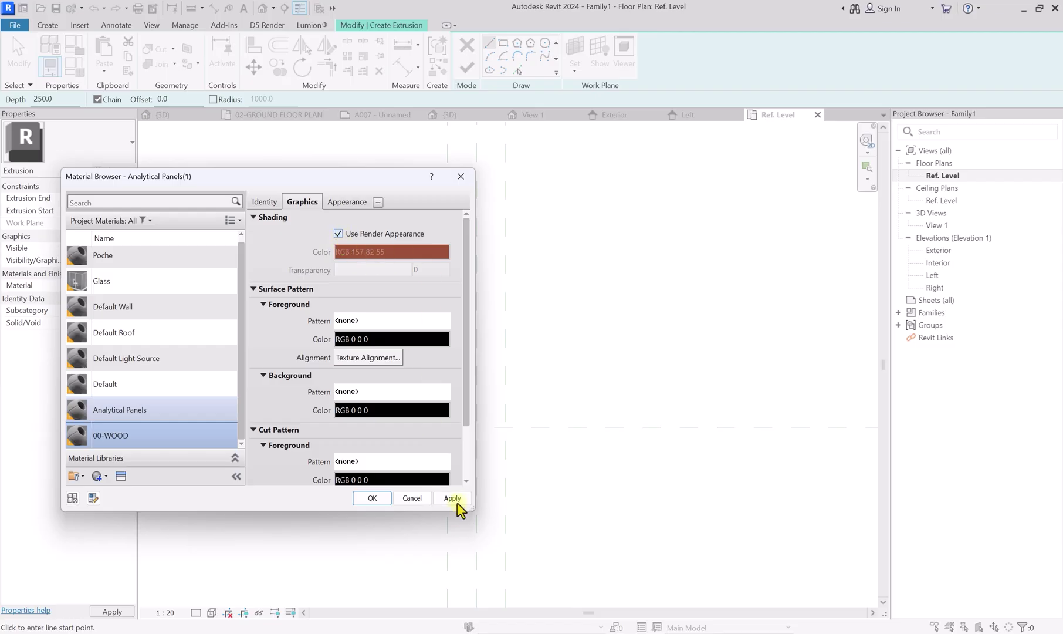
pyautogui.click(372, 499)
# Step: Draw a sketch line along the Center (Front/Back) plane from the Left to the Right reference plane
pyautogui.scroll(3, 455, 457)
pyautogui.scroll(1, 308, 424)
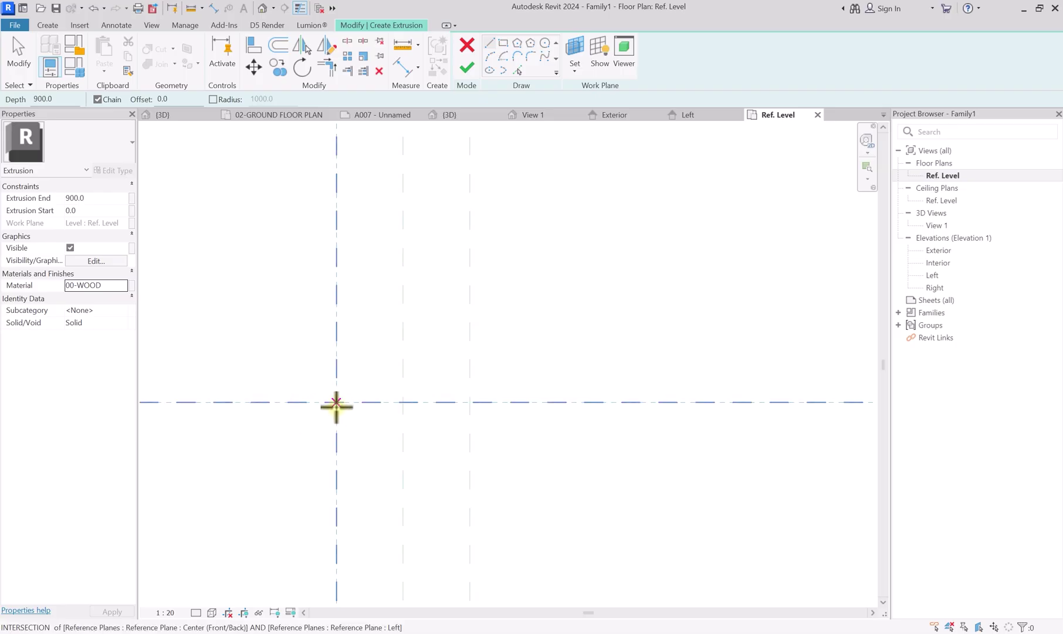
pyautogui.click(336, 402)
pyautogui.click(471, 401)
pyautogui.press('Escape')
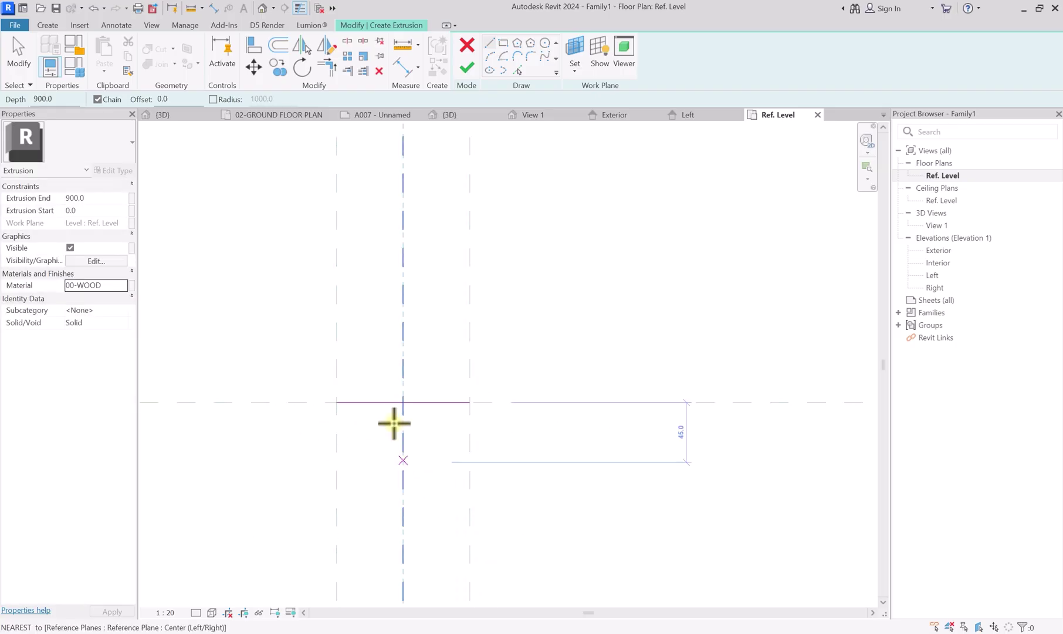
# Step: From the line's midpoint, draw a segment about 50 mm down the center plane, 37.5 mm left, and back up to the horizontal line
pyautogui.click(404, 401)
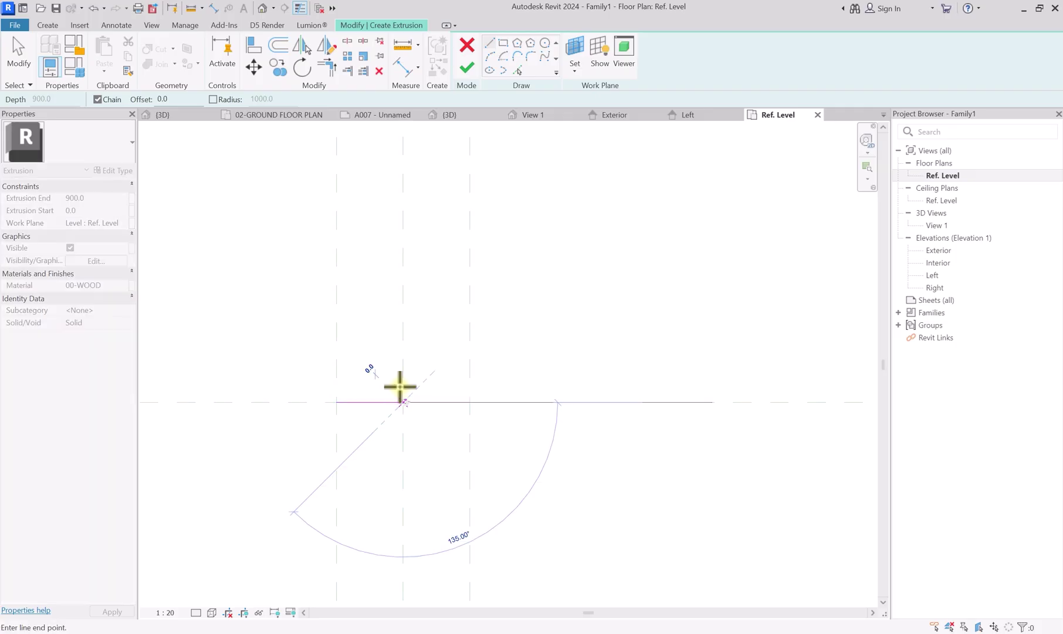
pyautogui.scroll(-2, 398, 443)
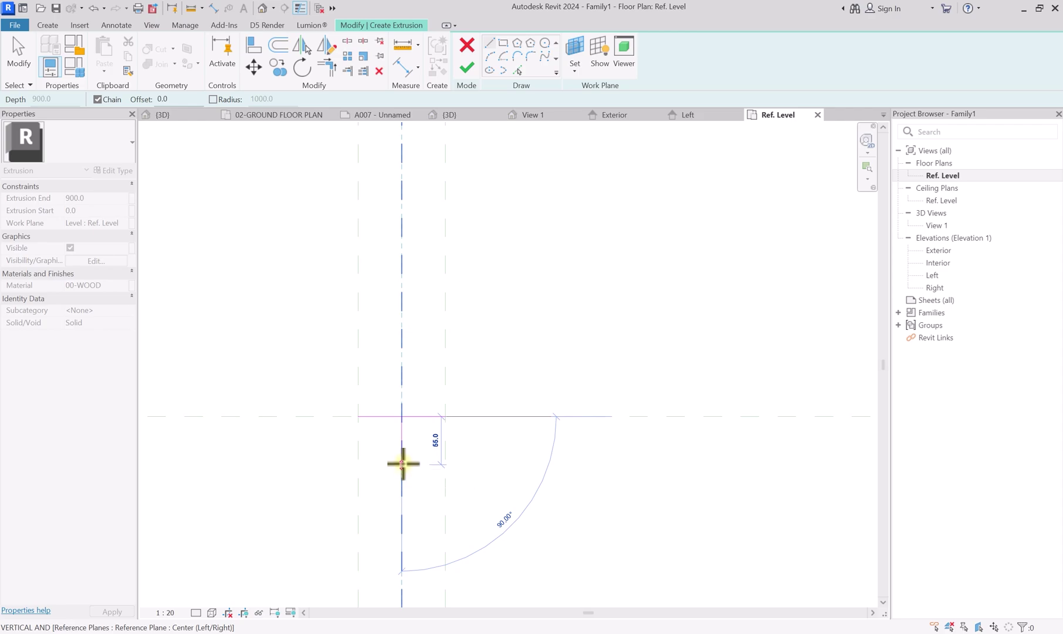
pyautogui.click(403, 461)
pyautogui.scroll(2, 381, 461)
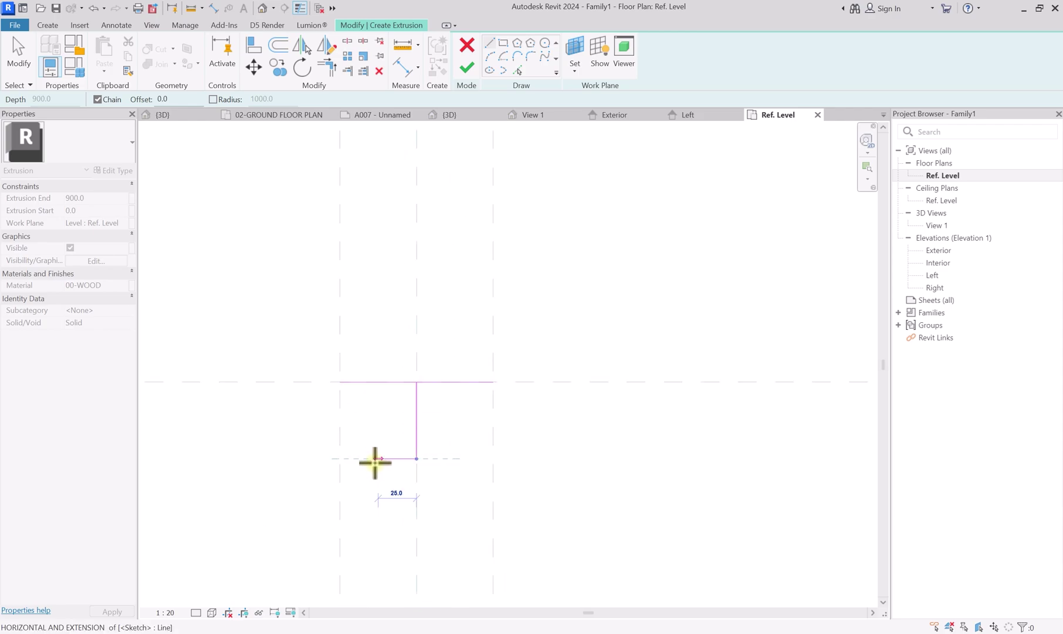
pyautogui.write('3')
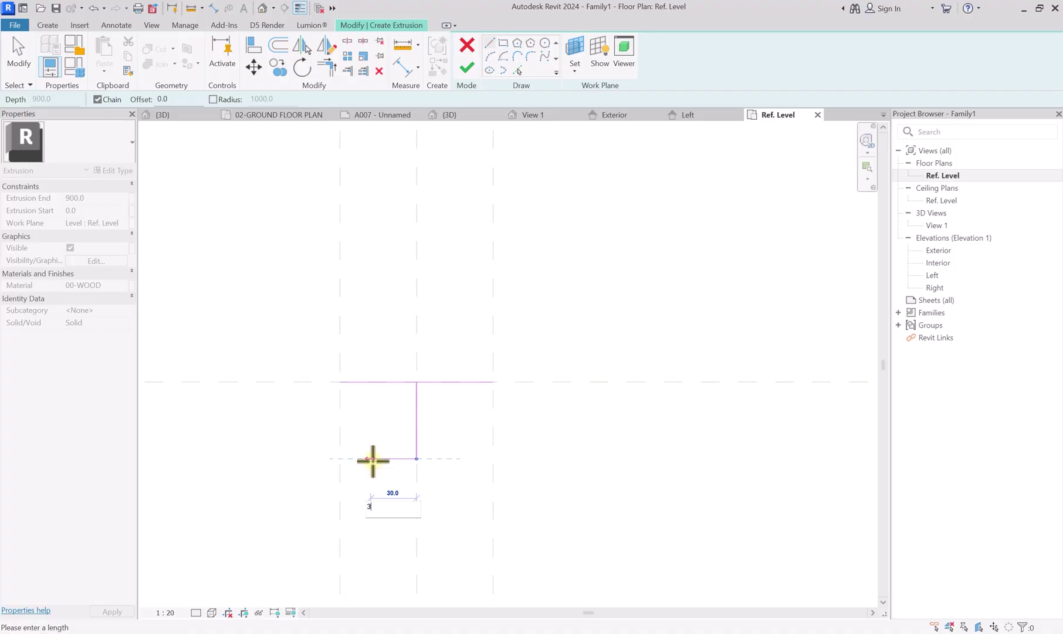
pyautogui.write('7.5')
pyautogui.press('Return')
pyautogui.click(359, 382)
pyautogui.press('Escape')
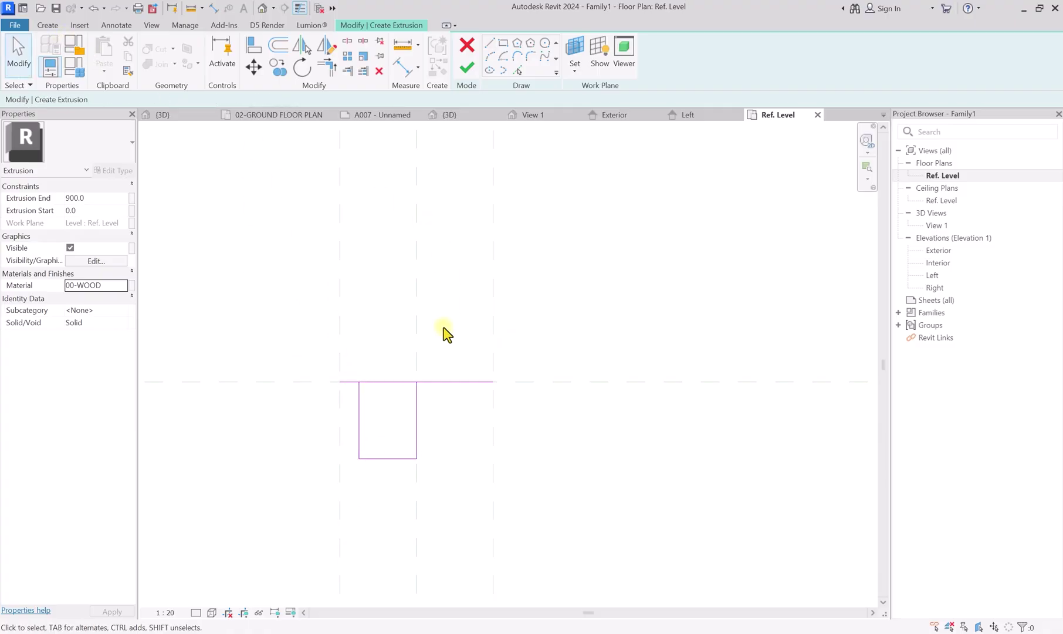
# Step: Trim the horizontal line to both vertical lines, removing the segment across the opening between them
pyautogui.click(347, 42)
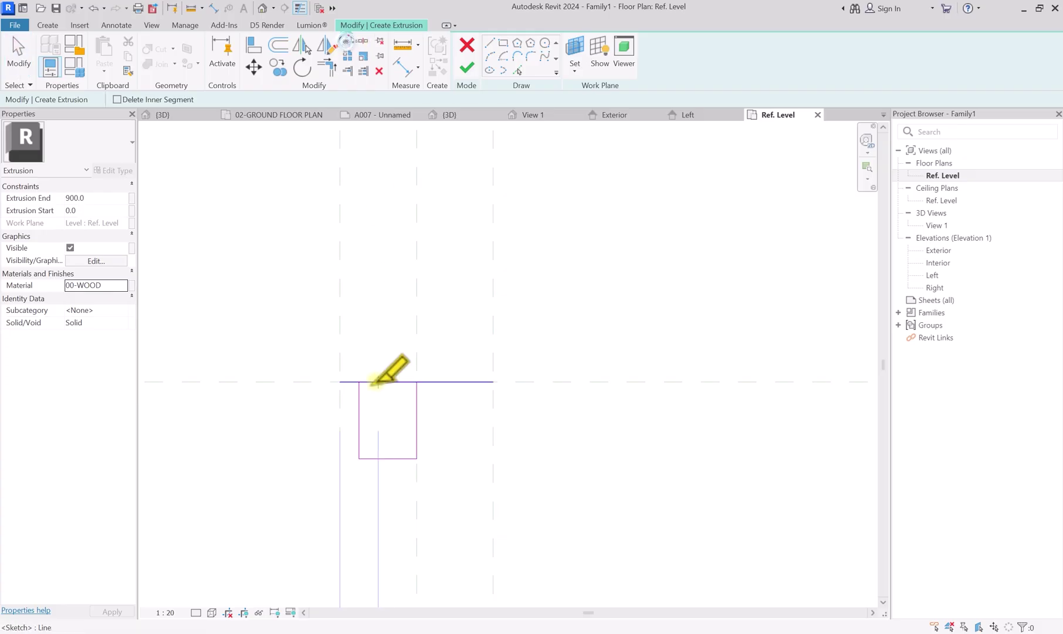
pyautogui.click(326, 67)
pyautogui.click(416, 424)
pyautogui.click(433, 382)
pyautogui.click(361, 411)
pyautogui.click(347, 382)
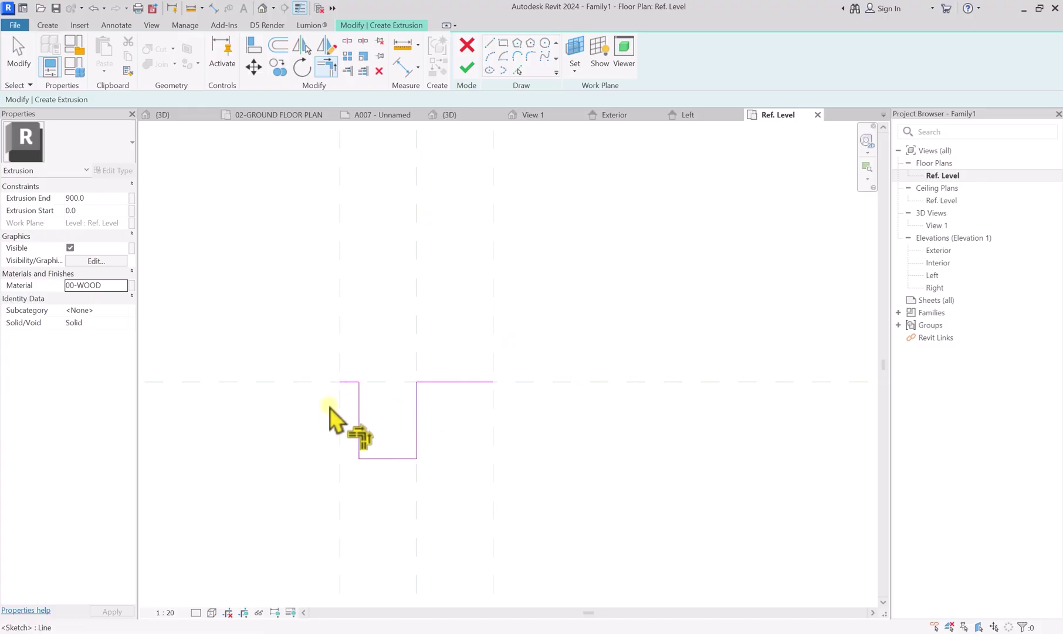
# Step: Offset the stepped chain of sketch lines inward by 5 mm, keeping the original as a copy
pyautogui.click(278, 46)
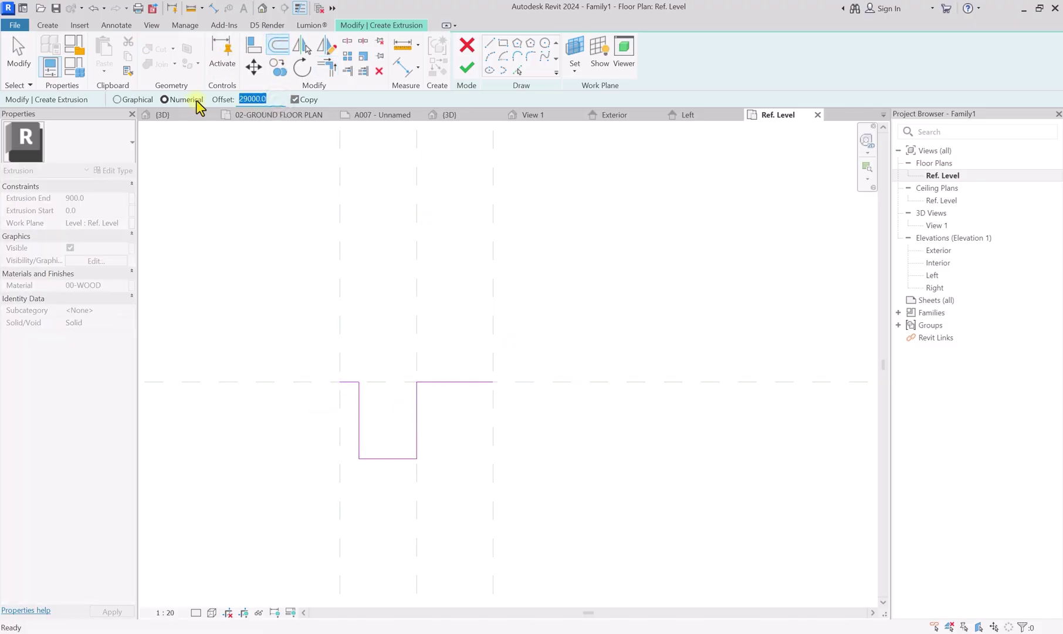
pyautogui.write('5')
pyautogui.press('Return')
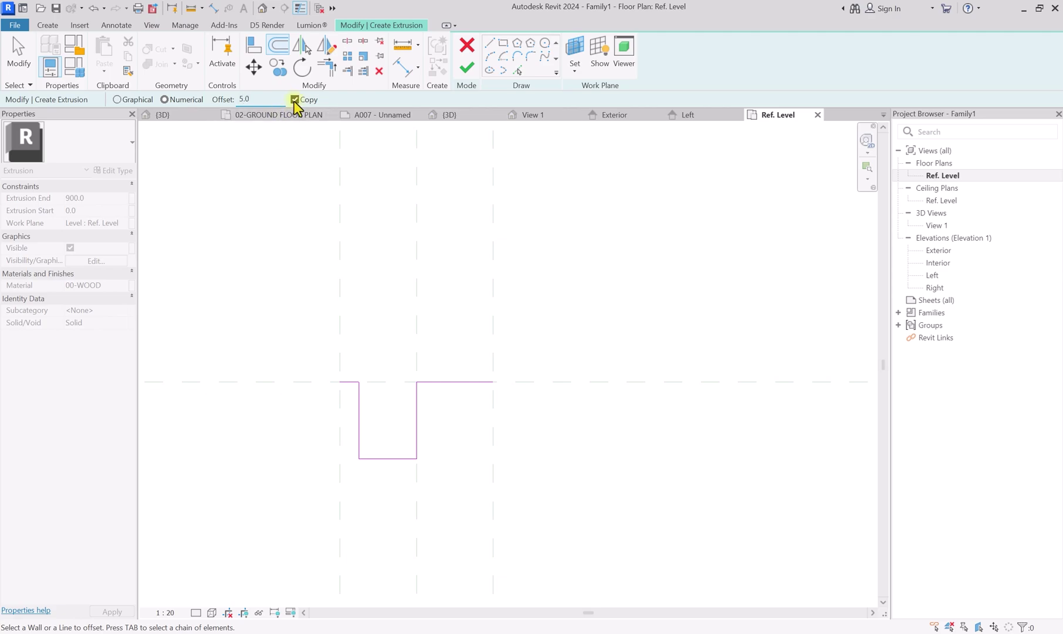
pyautogui.click(360, 403)
pyautogui.click(384, 458)
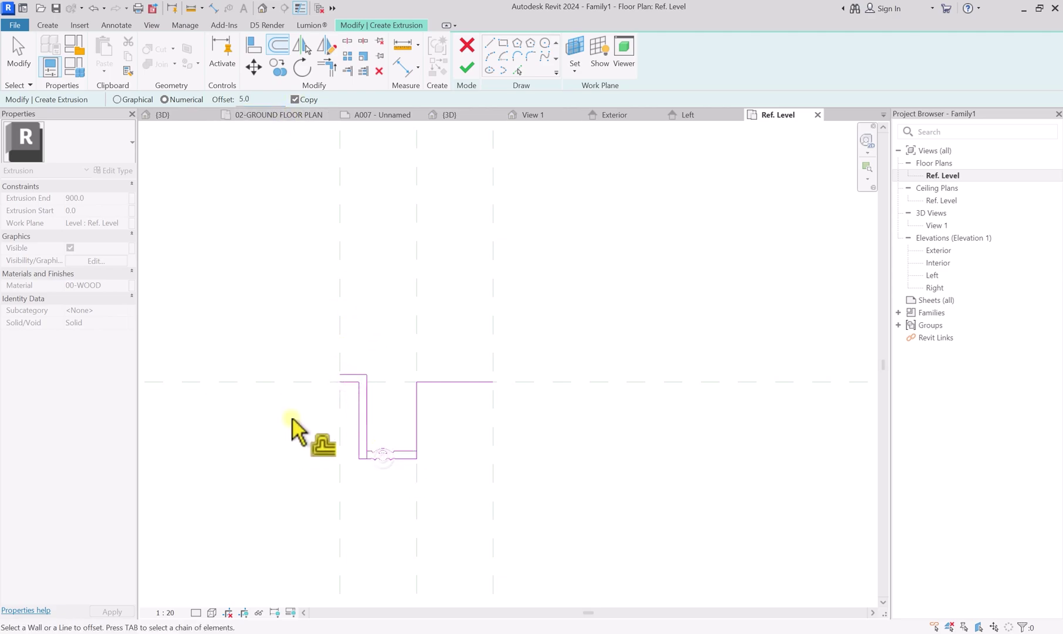
# Step: Try to round the profile's outer lower-left corner with a fillet arc of about 6.5 mm radius
pyautogui.click(326, 68)
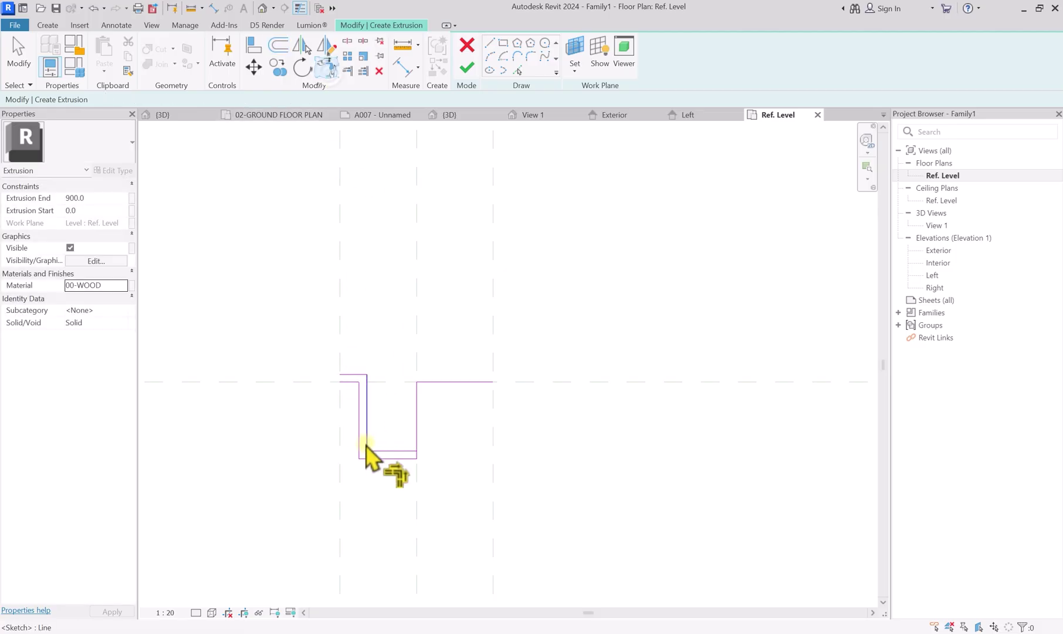
pyautogui.scroll(5, 363, 462)
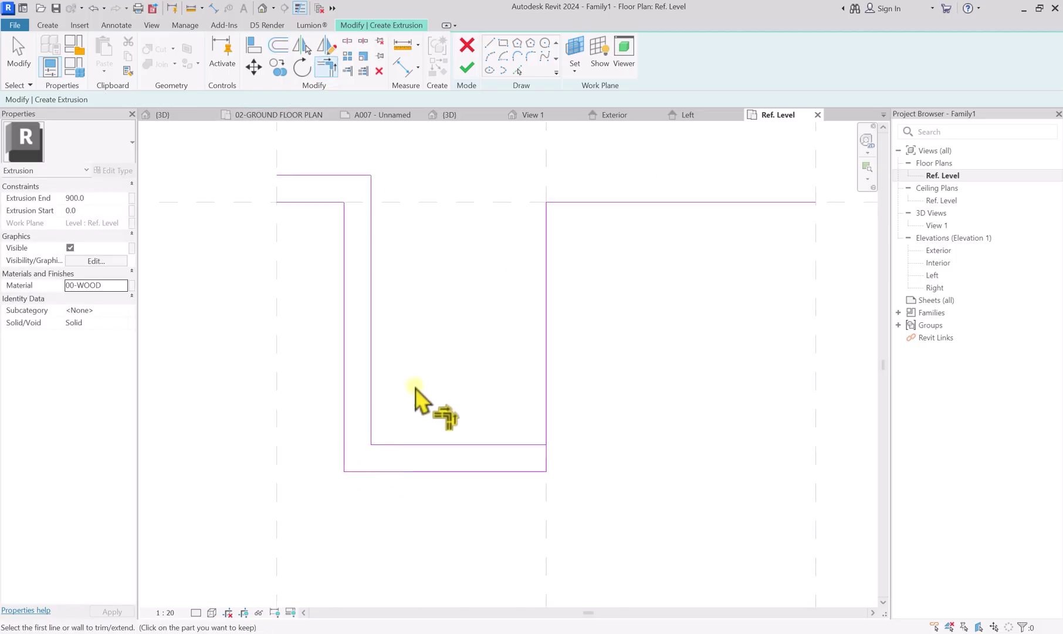
pyautogui.scroll(-3, 367, 491)
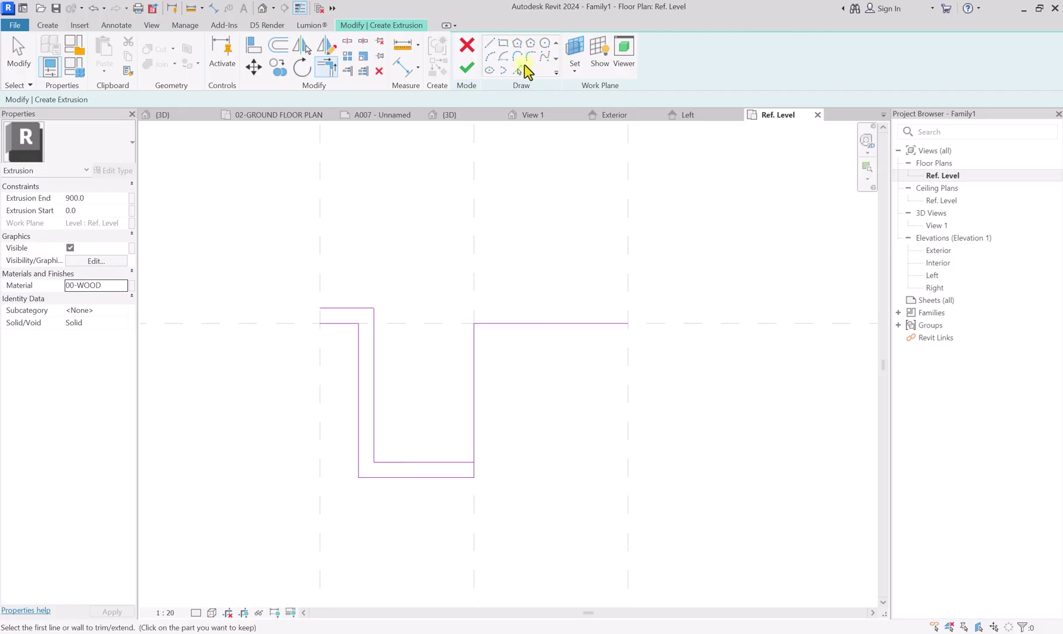
pyautogui.click(531, 56)
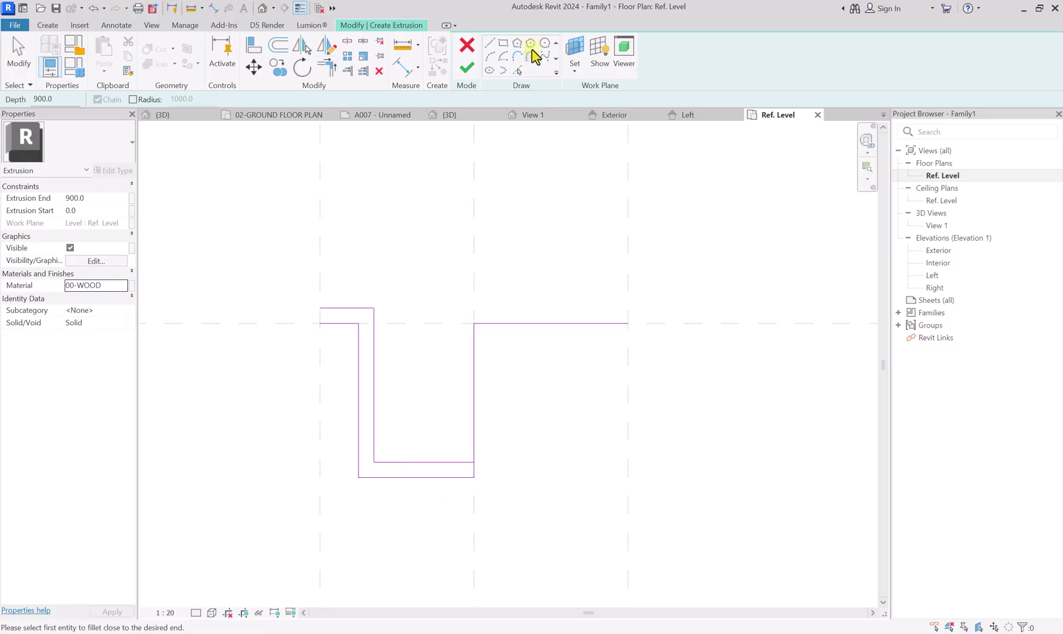
pyautogui.scroll(4, 369, 480)
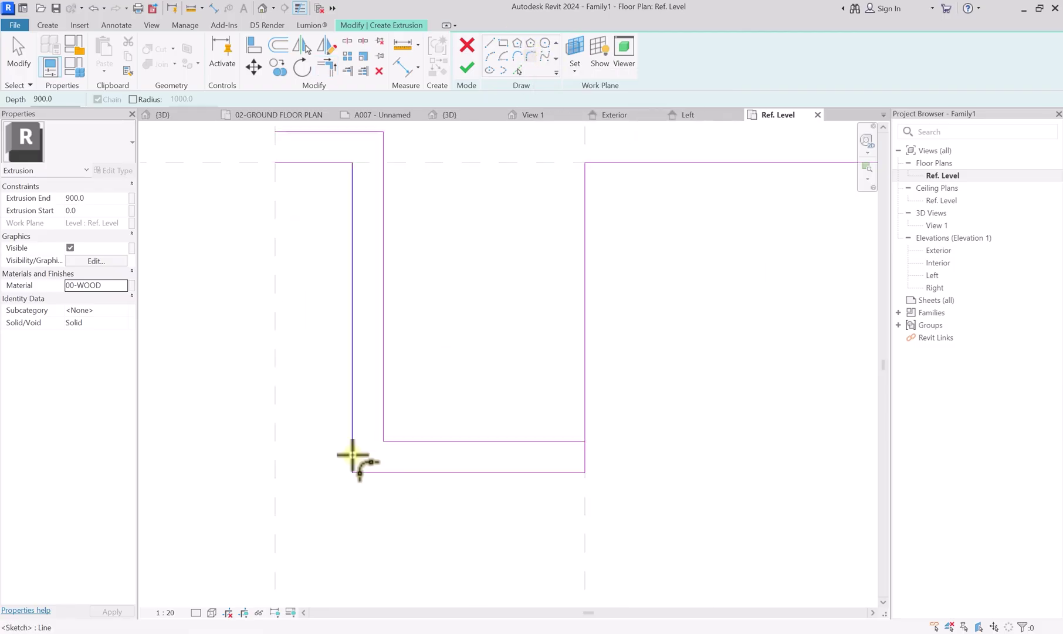
pyautogui.click(375, 473)
pyautogui.scroll(4, 370, 465)
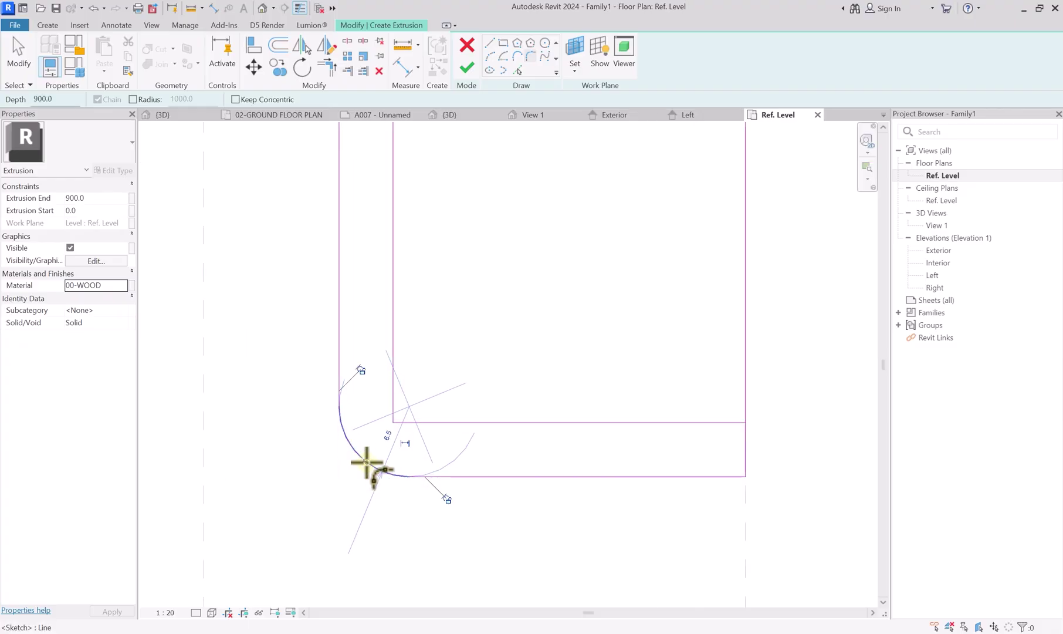
pyautogui.press('Escape')
pyautogui.press('Escape')
pyautogui.click(368, 468)
pyautogui.scroll(-3, 361, 472)
pyautogui.hotkey('ctrl', 'z')
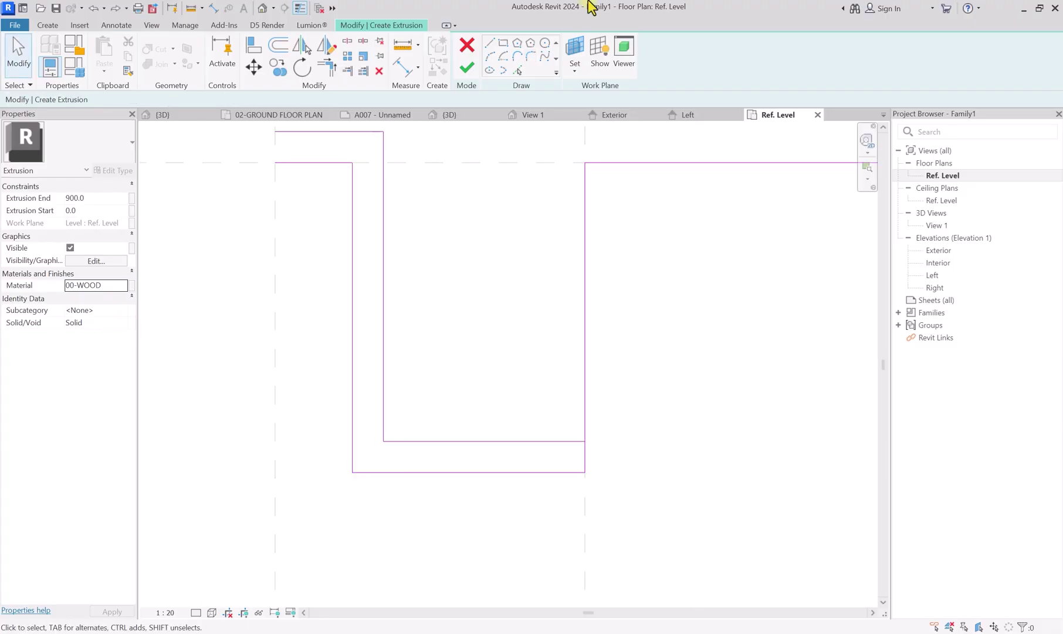
# Step: Round the profile's outer lower-left corner with a small fillet arc whose radius matches the 5 mm offset
pyautogui.click(530, 45)
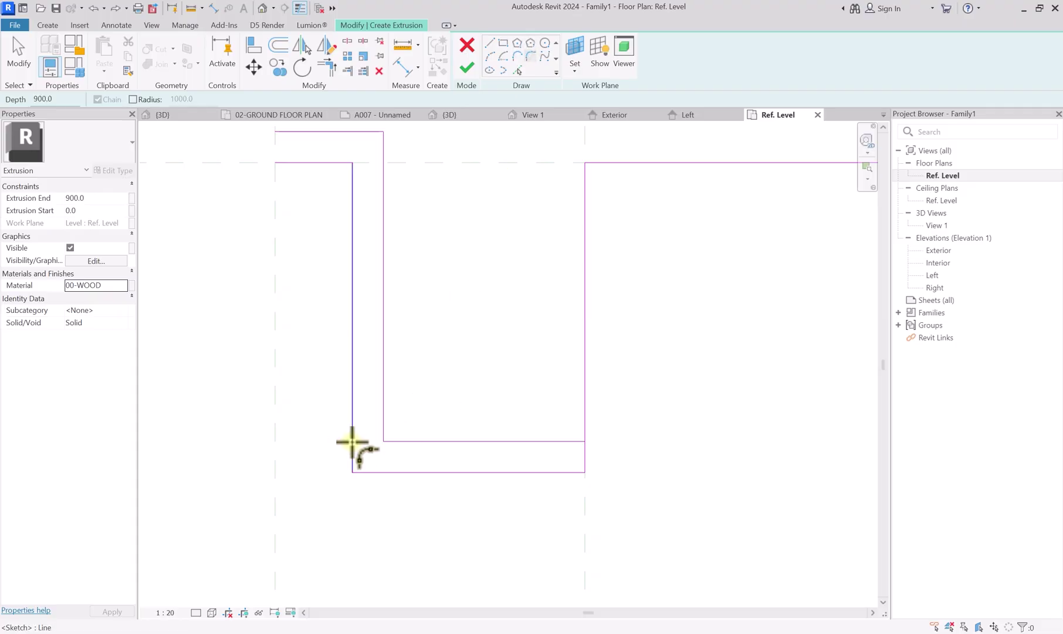
pyautogui.click(382, 478)
pyautogui.click(355, 461)
pyautogui.scroll(2, 361, 459)
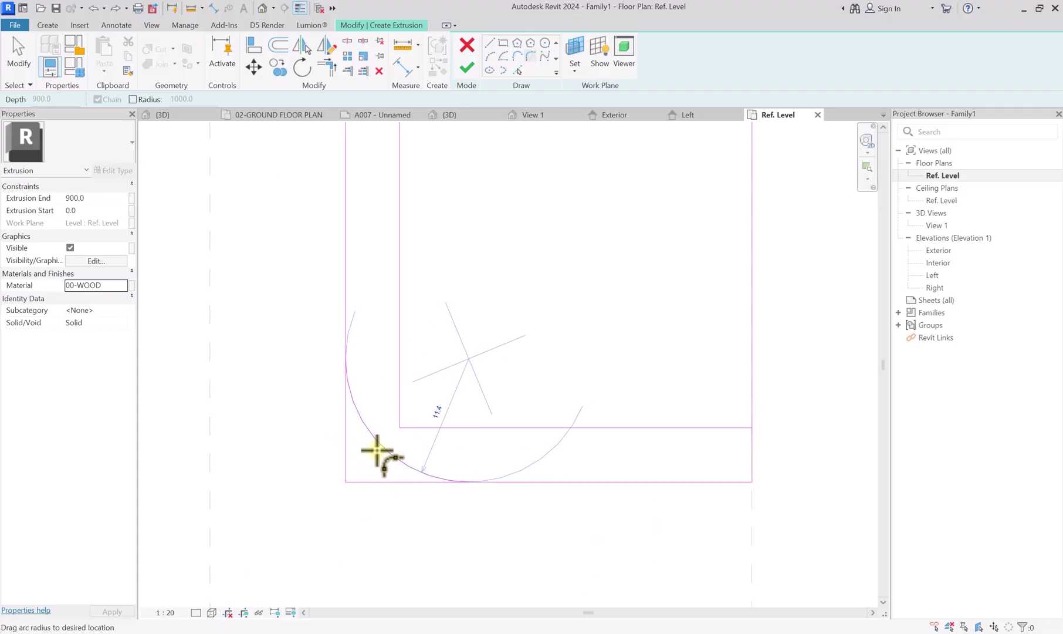
pyautogui.click(372, 451)
pyautogui.press('Escape')
pyautogui.scroll(-2, 365, 465)
pyautogui.click(364, 461)
pyautogui.scroll(2, 373, 449)
pyautogui.click(394, 457)
pyautogui.write('20')
pyautogui.press('Return')
pyautogui.press('Escape')
pyautogui.scroll(-3, 537, 340)
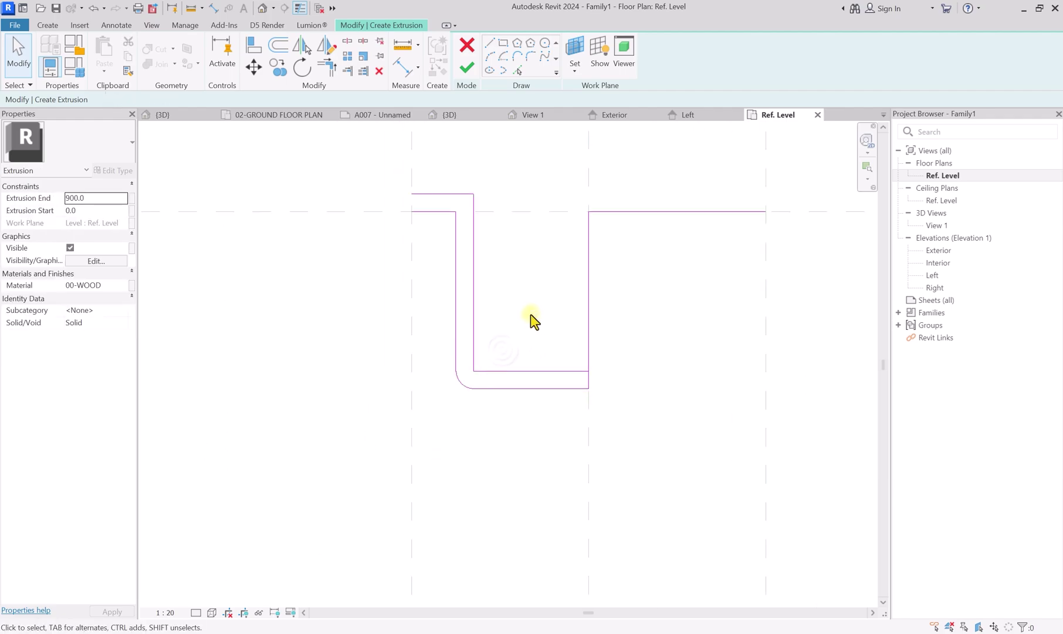
# Step: Mirror the left half of the profile about the center line, and delete the leftover vertical and horizontal sketch lines
pyautogui.moveTo(575, 284); pyautogui.dragTo(523, 314, button='middle')
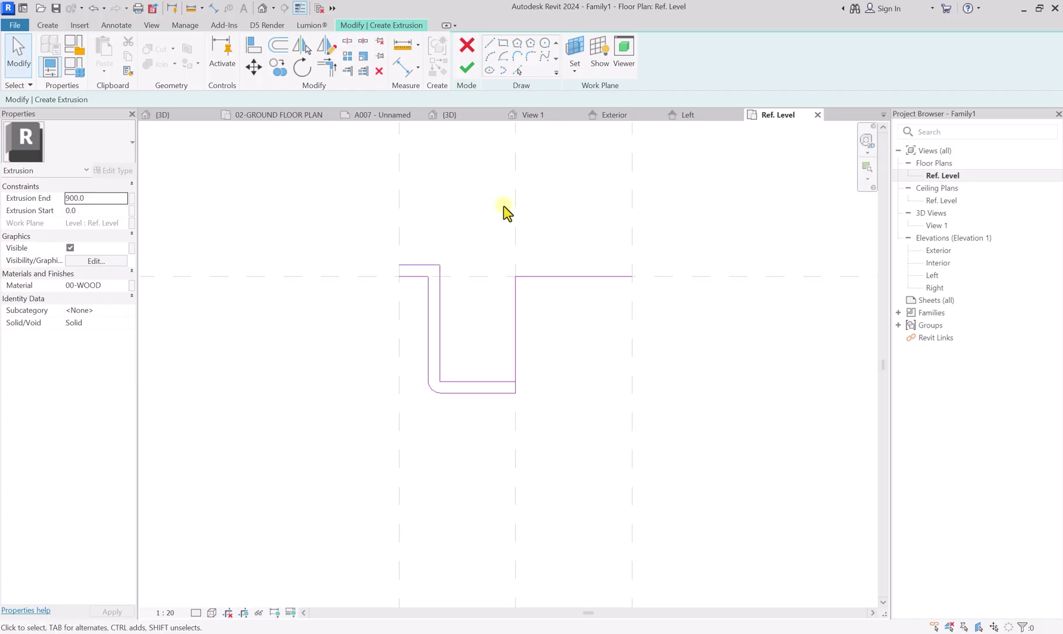
pyautogui.moveTo(495, 201); pyautogui.dragTo(359, 492)
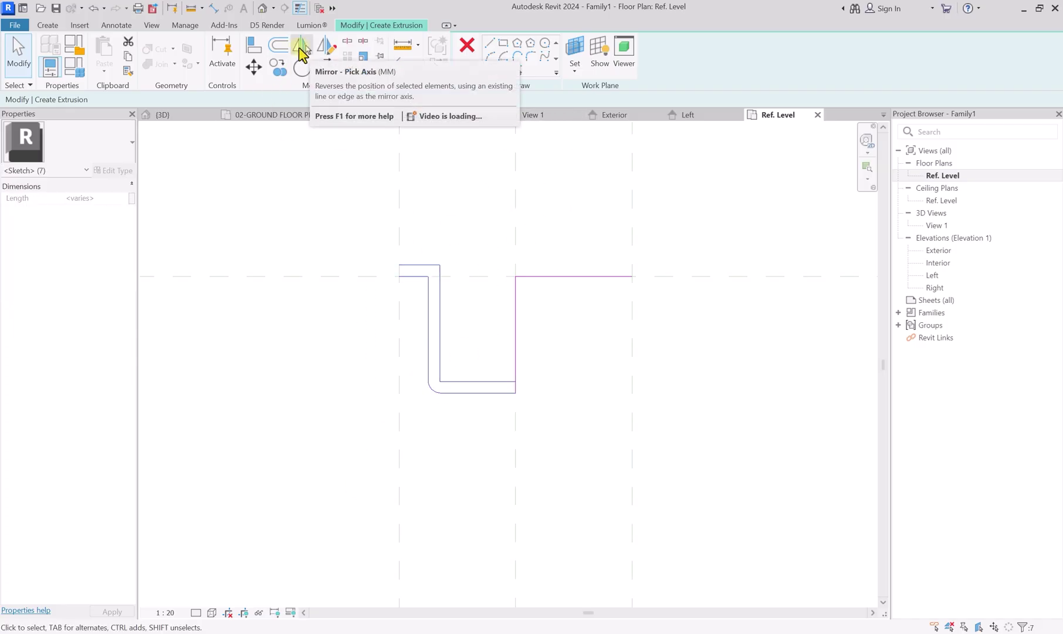
pyautogui.click(301, 48)
pyautogui.click(516, 325)
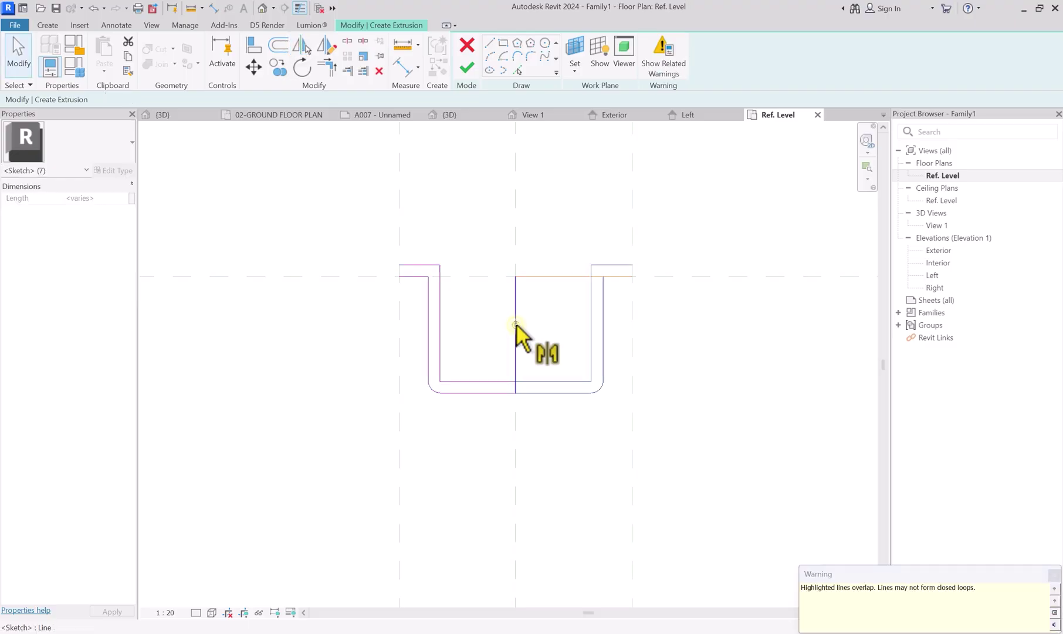
pyautogui.click(561, 340)
pyautogui.moveTo(554, 238); pyautogui.dragTo(470, 326)
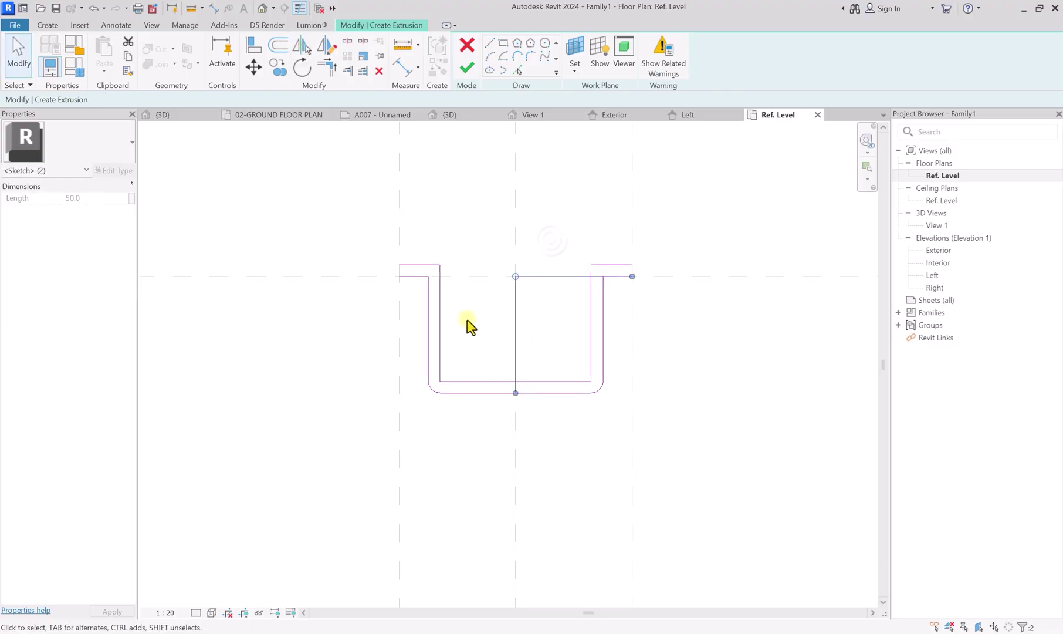
pyautogui.press('Delete')
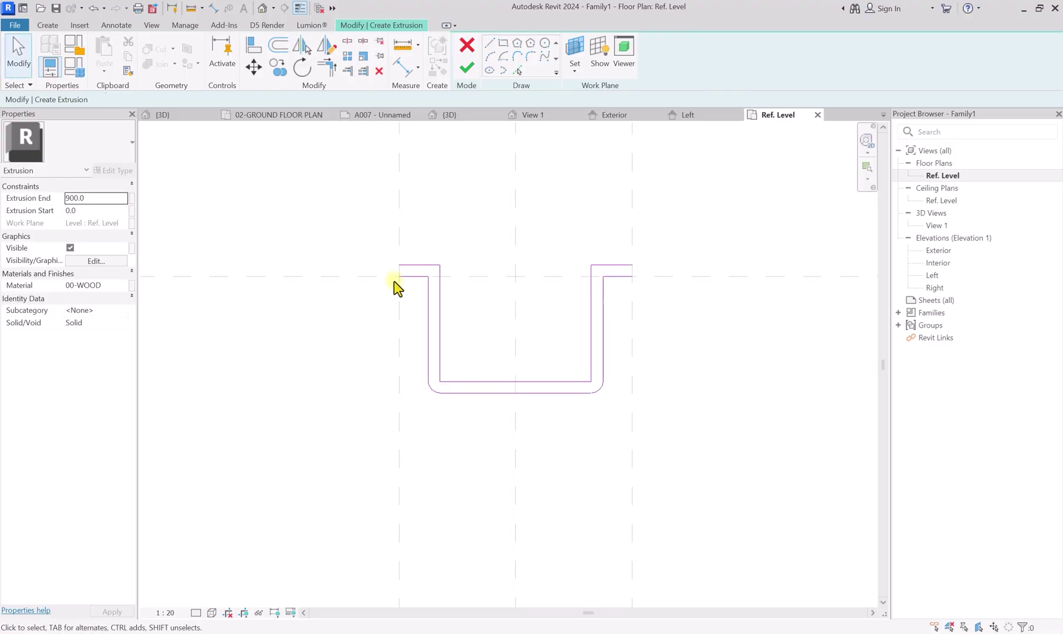
# Step: Close the profile with short vertical lines across its open left and right ends
pyautogui.scroll(-1, 405, 262)
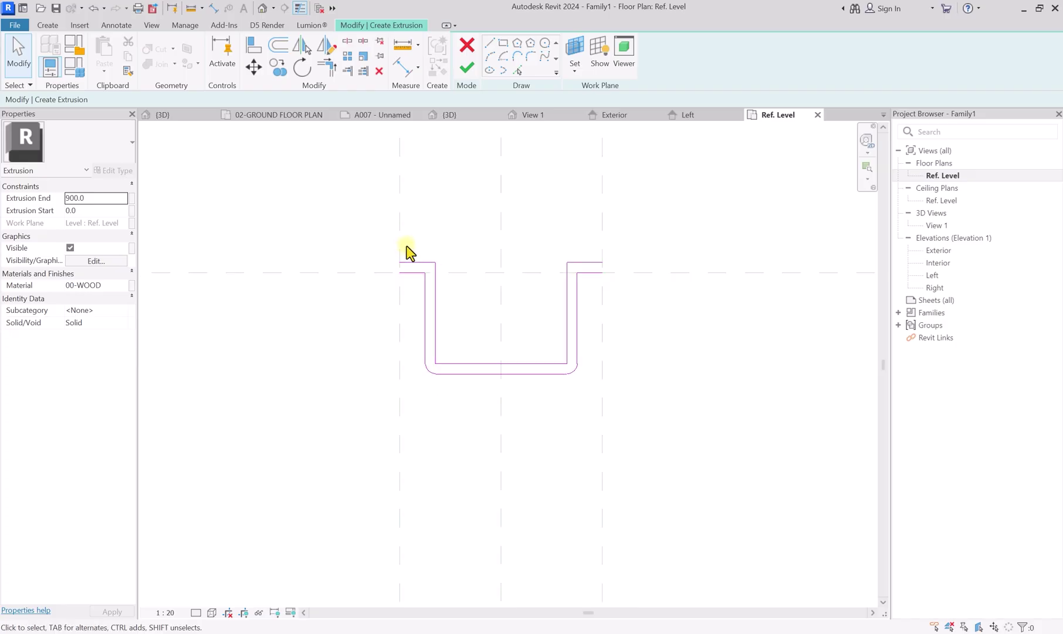
pyautogui.click(491, 47)
pyautogui.scroll(2, 370, 261)
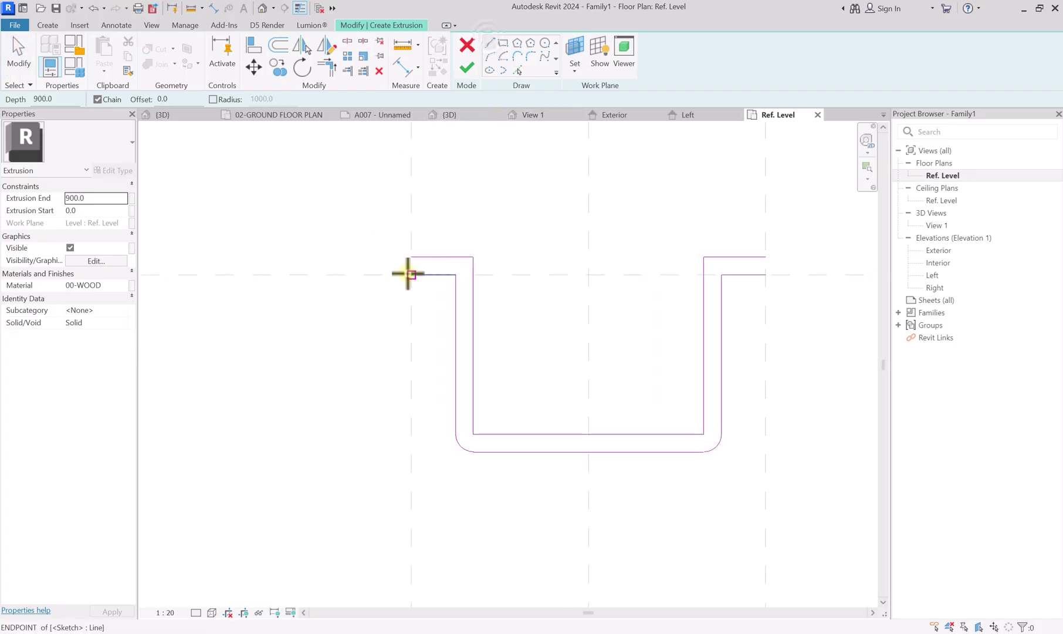
pyautogui.scroll(-2, 411, 258)
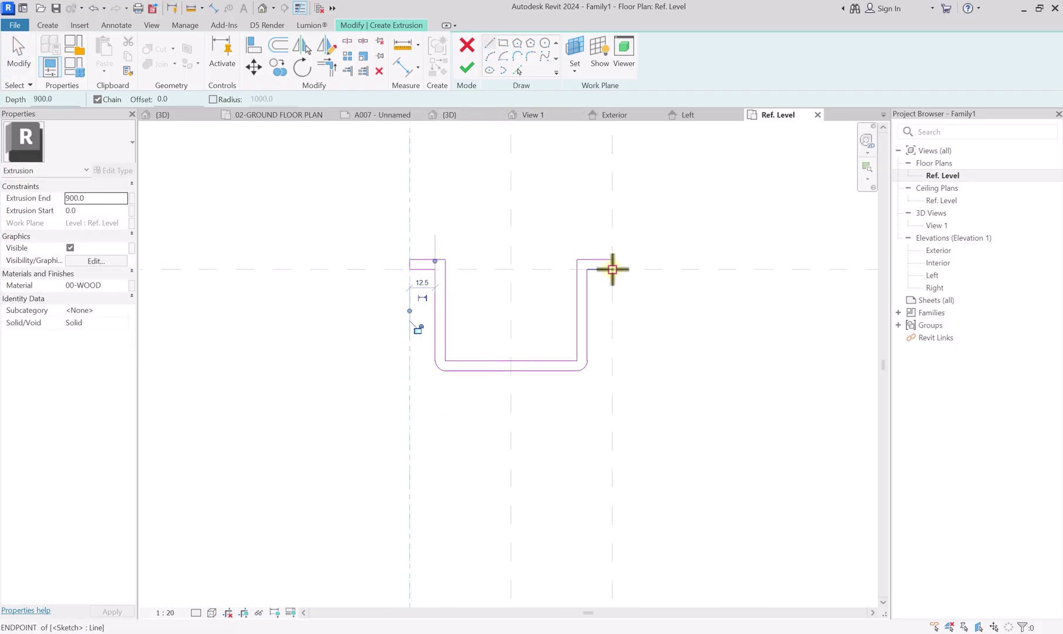
pyautogui.click(613, 255)
pyautogui.moveTo(519, 369); pyautogui.dragTo(488, 360, button='middle')
pyautogui.press('Escape')
pyautogui.press('Escape')
# Step: Align the profile's right end line to the Right reference plane and lock the alignment
pyautogui.scroll(-2, 427, 376)
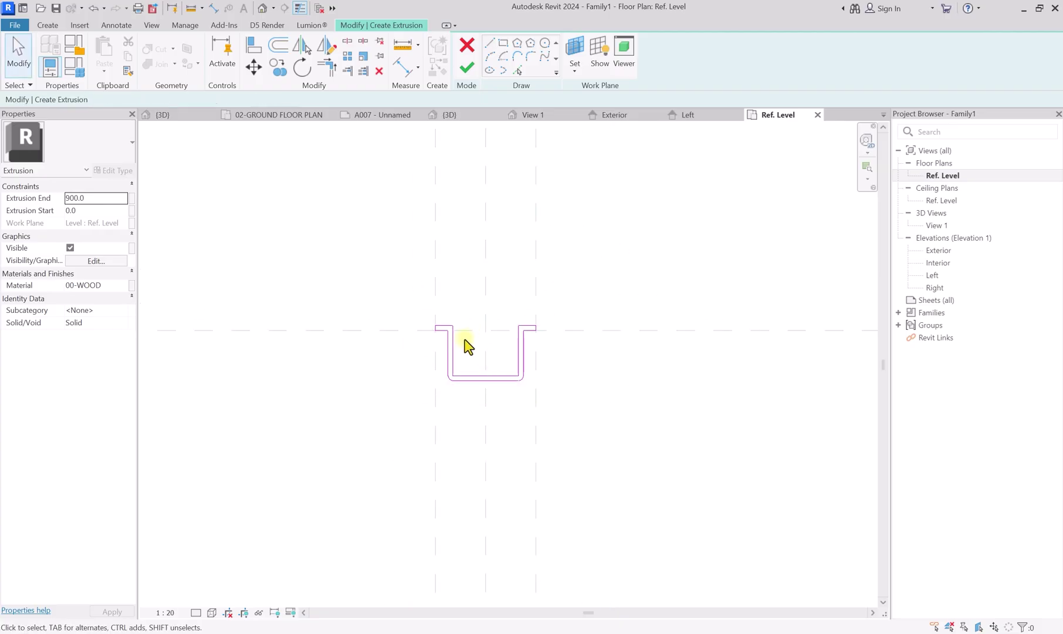
pyautogui.press('a')
pyautogui.press('l')
pyautogui.scroll(2, 542, 271)
pyautogui.scroll(3, 519, 393)
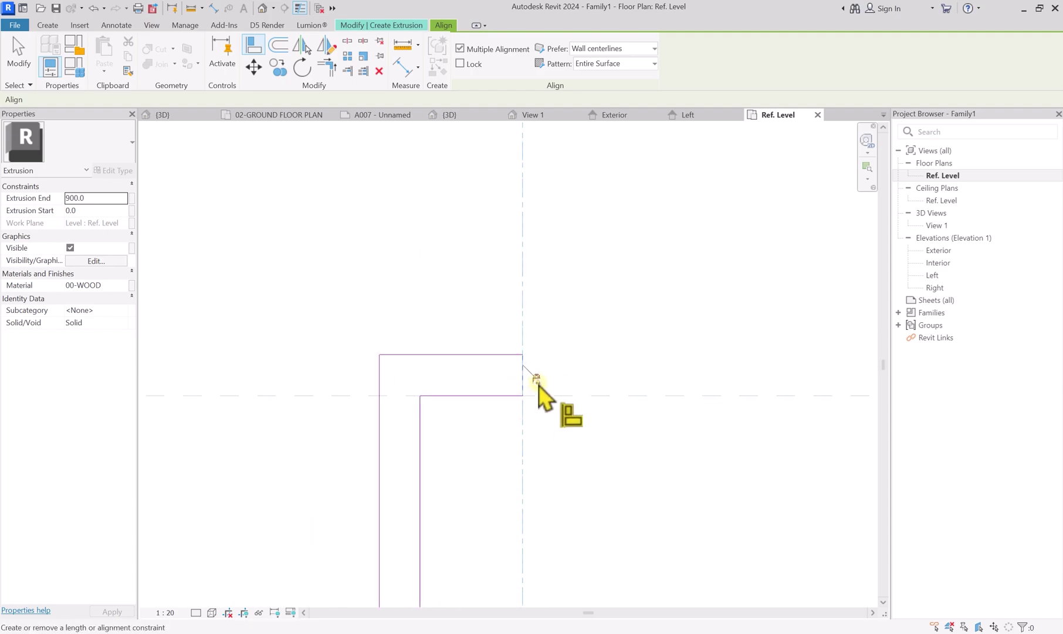
pyautogui.scroll(-4, 538, 388)
pyautogui.moveTo(332, 456); pyautogui.dragTo(447, 365, button='middle')
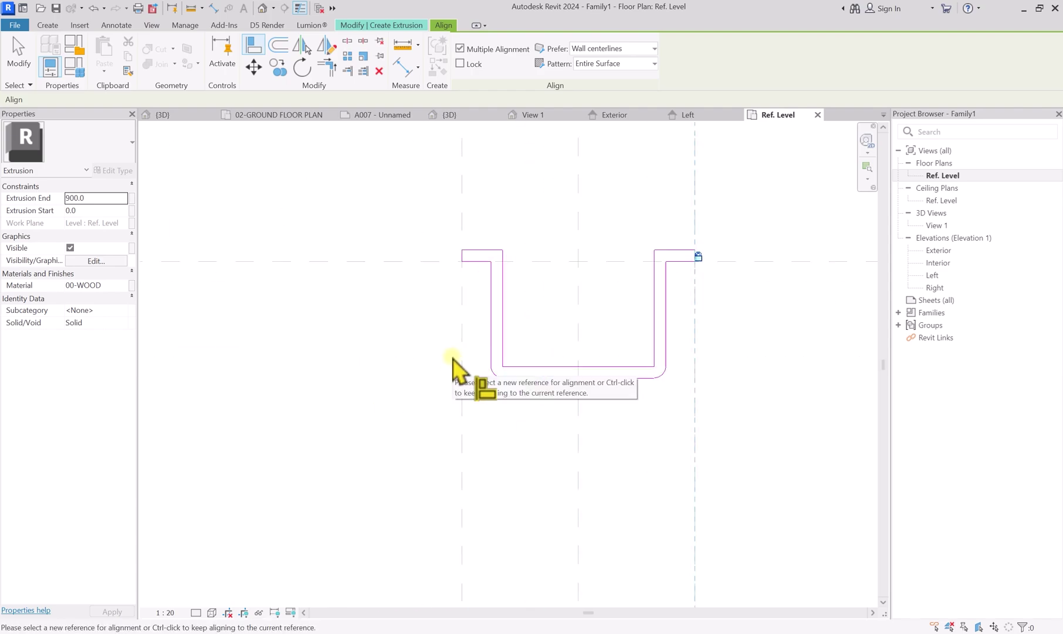
pyautogui.press('Escape')
pyautogui.press('Escape')
# Step: Align the profile's left end line to the Left reference plane with a lock, and finish the extrusion sketch
pyautogui.press('a')
pyautogui.press('l')
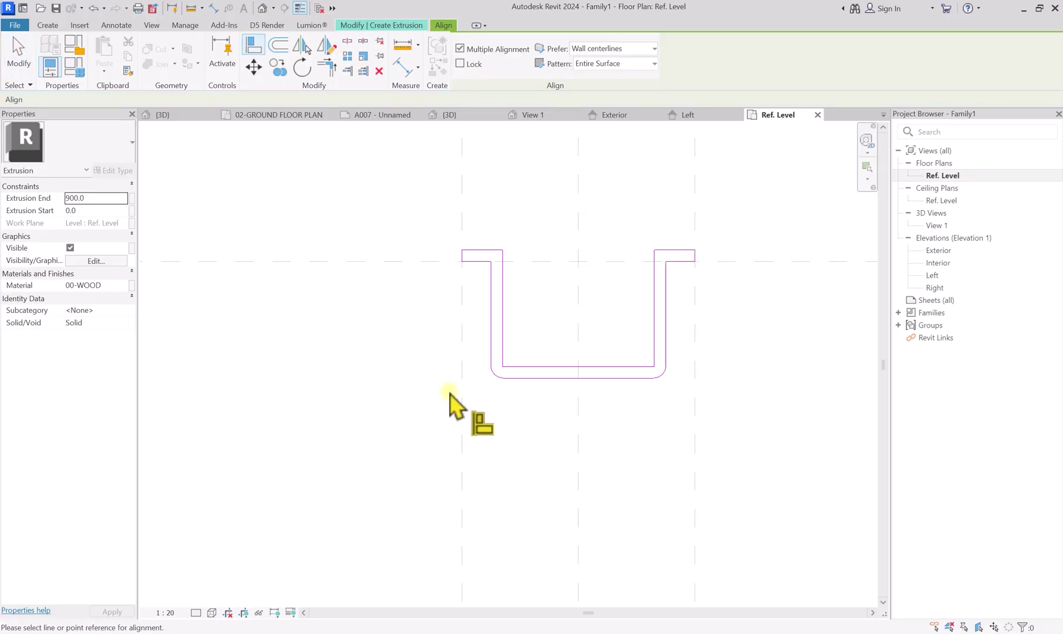
pyautogui.click(460, 392)
pyautogui.scroll(5, 459, 264)
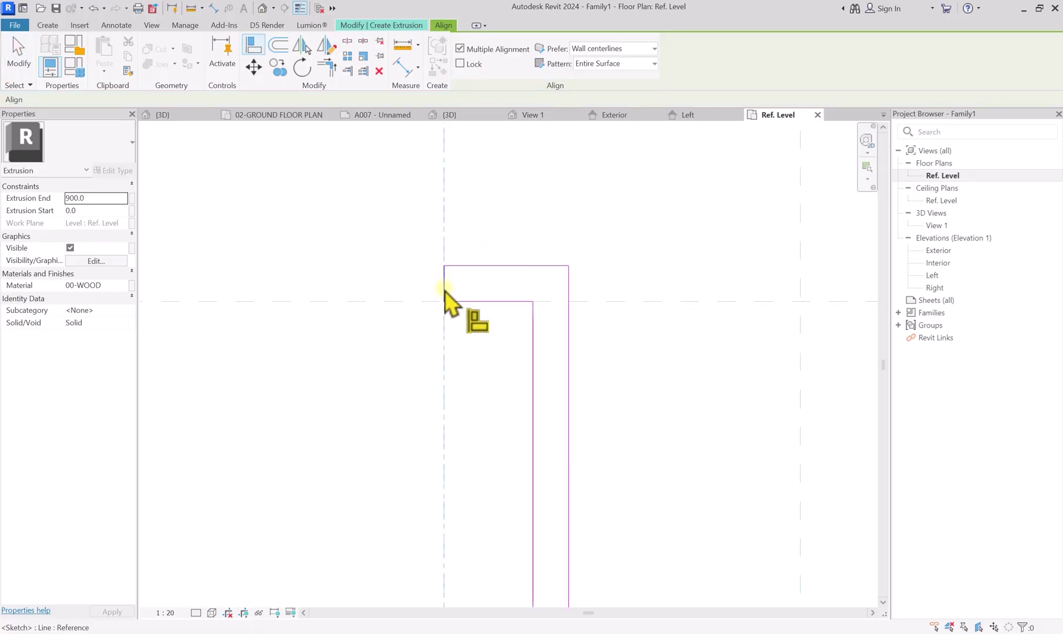
pyautogui.scroll(-5, 462, 378)
pyautogui.click(460, 379)
pyautogui.scroll(-3, 457, 372)
pyautogui.press('Escape')
pyautogui.press('Escape')
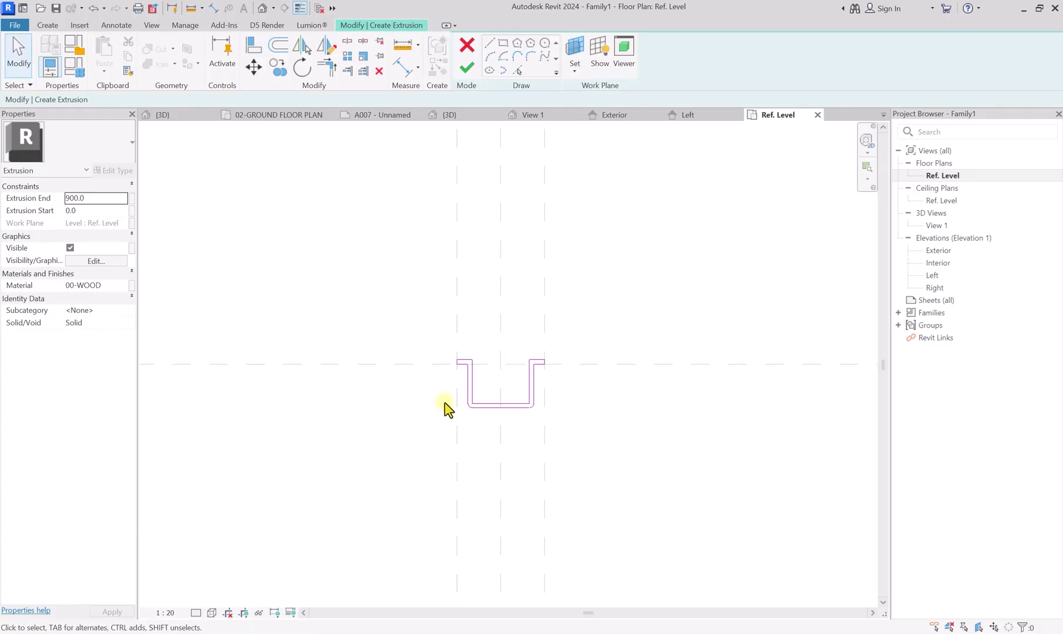
pyautogui.click(469, 73)
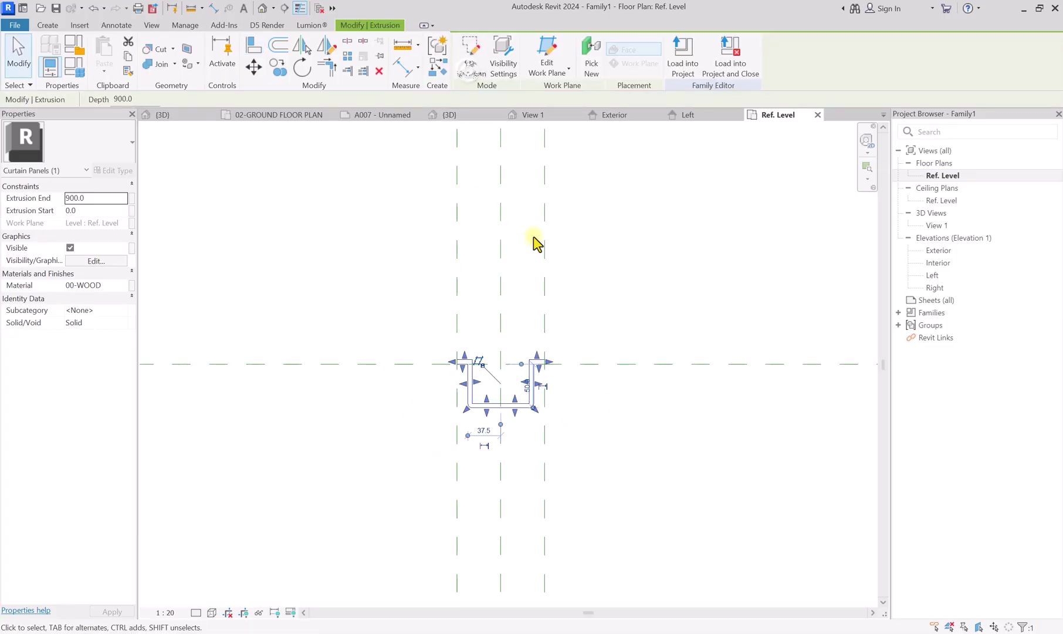
# Step: In the Exterior elevation, snap the extrusion's top edge to the Top reference plane and lock it
pyautogui.doubleClick(941, 250)
pyautogui.scroll(5, 443, 432)
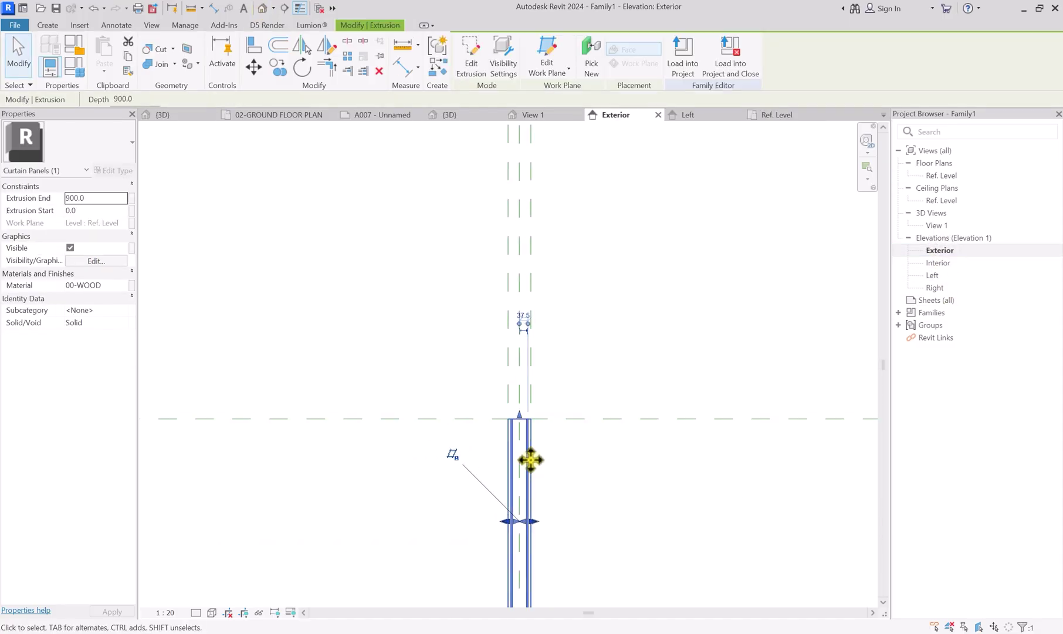
pyautogui.moveTo(484, 434); pyautogui.dragTo(523, 476, button='middle')
pyautogui.click(505, 458)
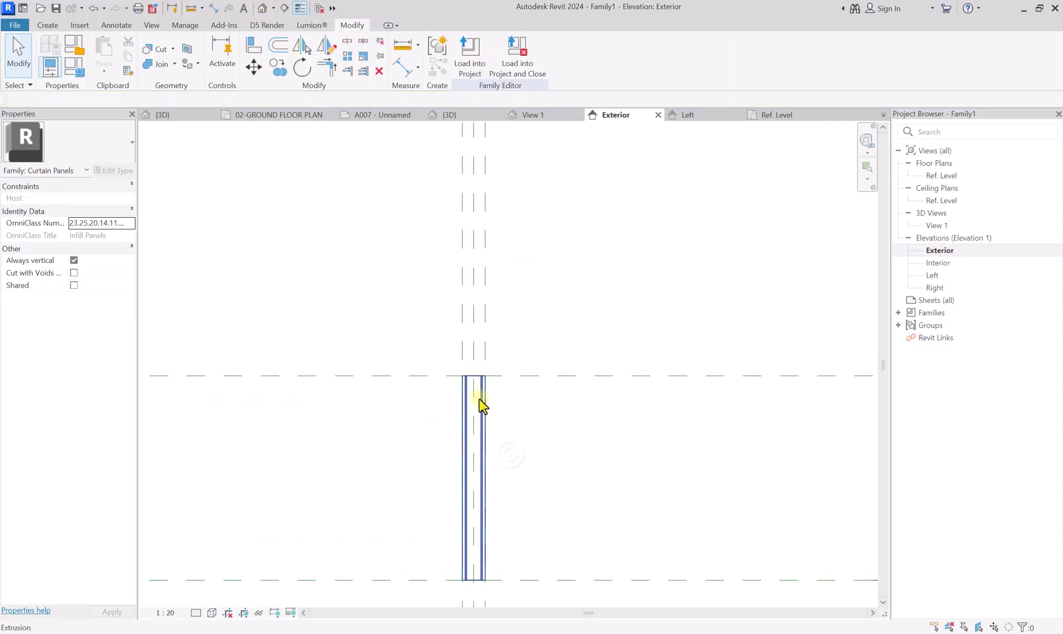
pyautogui.click(479, 393)
pyautogui.scroll(4, 474, 384)
pyautogui.moveTo(471, 378); pyautogui.dragTo(465, 415)
# Step: Snap the extrusion's bottom edge to the Ref. Level line and lock it
pyautogui.moveTo(461, 492); pyautogui.dragTo(460, 382)
pyautogui.scroll(-3, 463, 379)
pyautogui.scroll(2, 498, 373)
pyautogui.scroll(-3, 489, 404)
pyautogui.scroll(2, 486, 558)
pyautogui.moveTo(455, 540)
pyautogui.mouseDown()
pyautogui.moveTo(459, 517)
pyautogui.moveTo(469, 543)
pyautogui.mouseUp()
pyautogui.click(505, 464)
# Step: Flex the extrusion by moving the Top reference plane upward, and set the plane's height above Ref. Level back to 900
pyautogui.scroll(-5, 491, 469)
pyautogui.moveTo(583, 401); pyautogui.dragTo(567, 332)
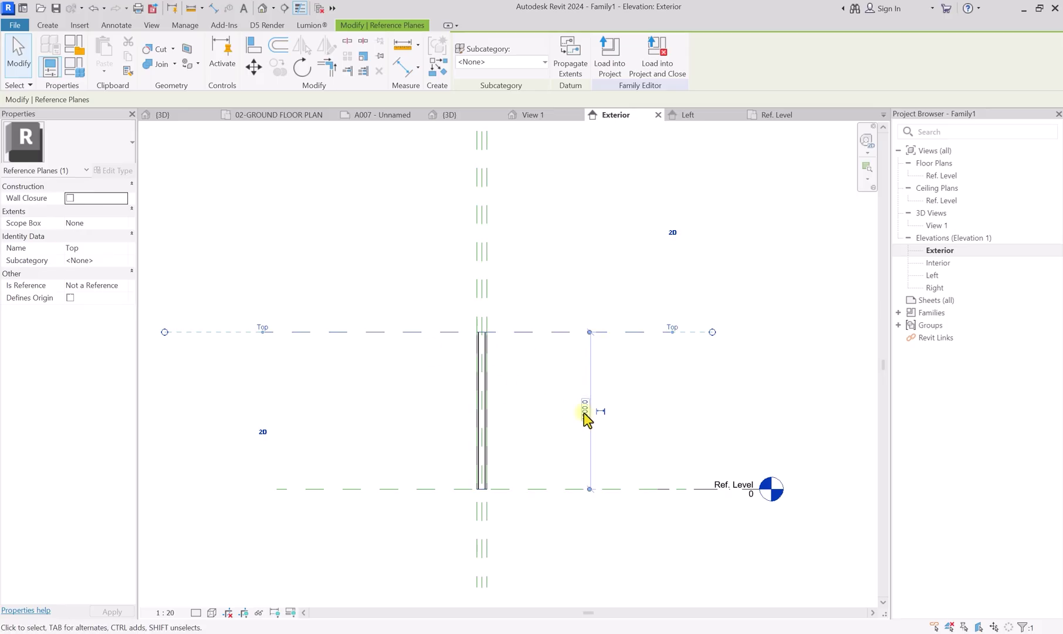
pyautogui.click(584, 411)
pyautogui.write('900')
pyautogui.press('Return')
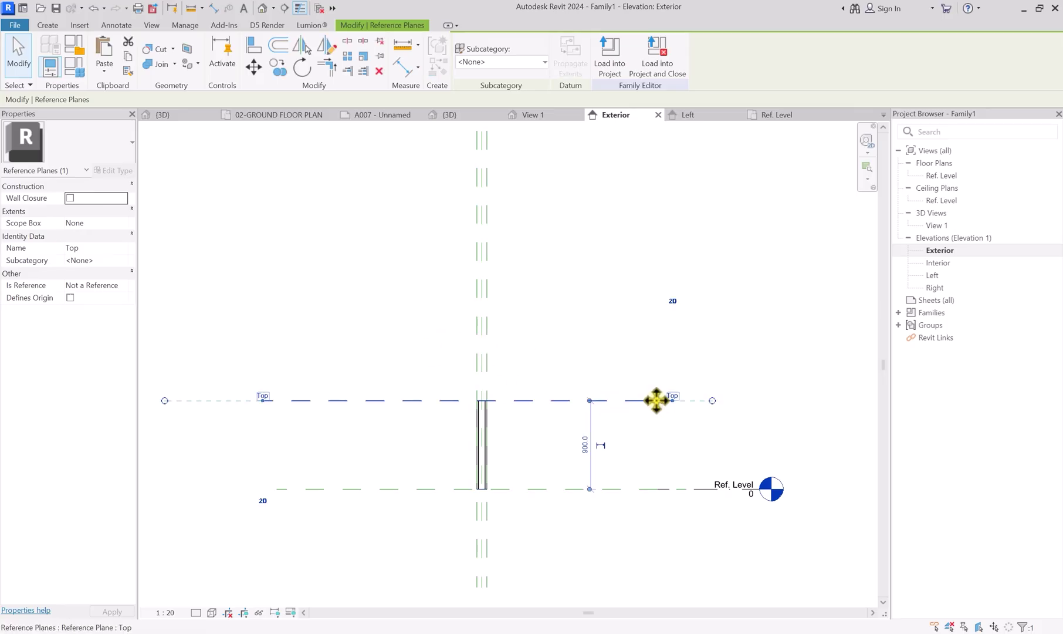
pyautogui.click(578, 339)
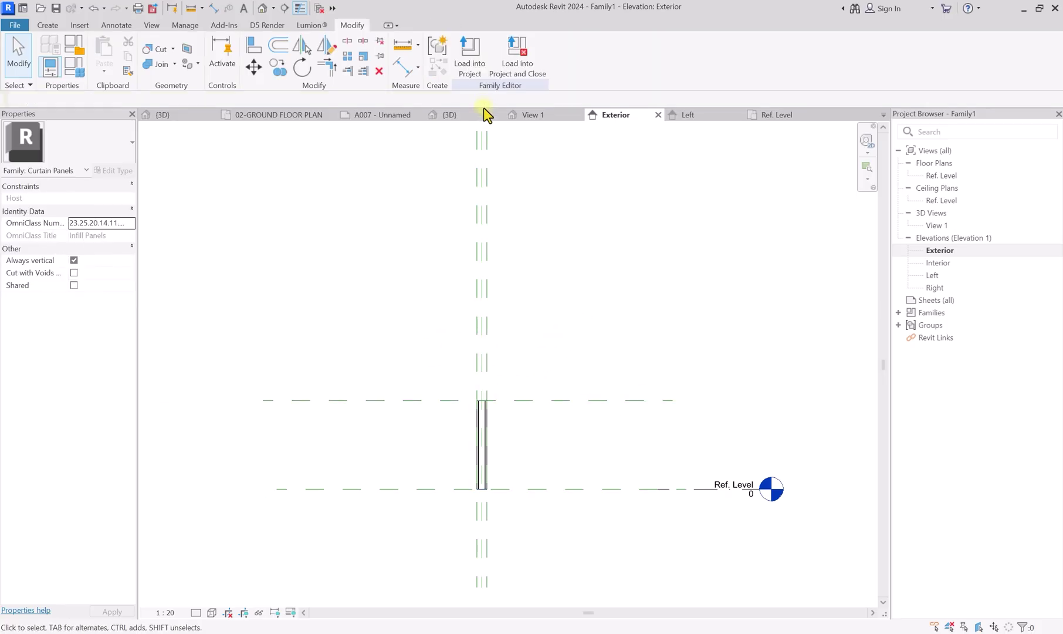
# Step: Save the family as TRELLIS PANELS IN REVIT, and load it into the 03-APARTMENT BUILDING project while closing the family
pyautogui.hotkey('ctrl', 's')
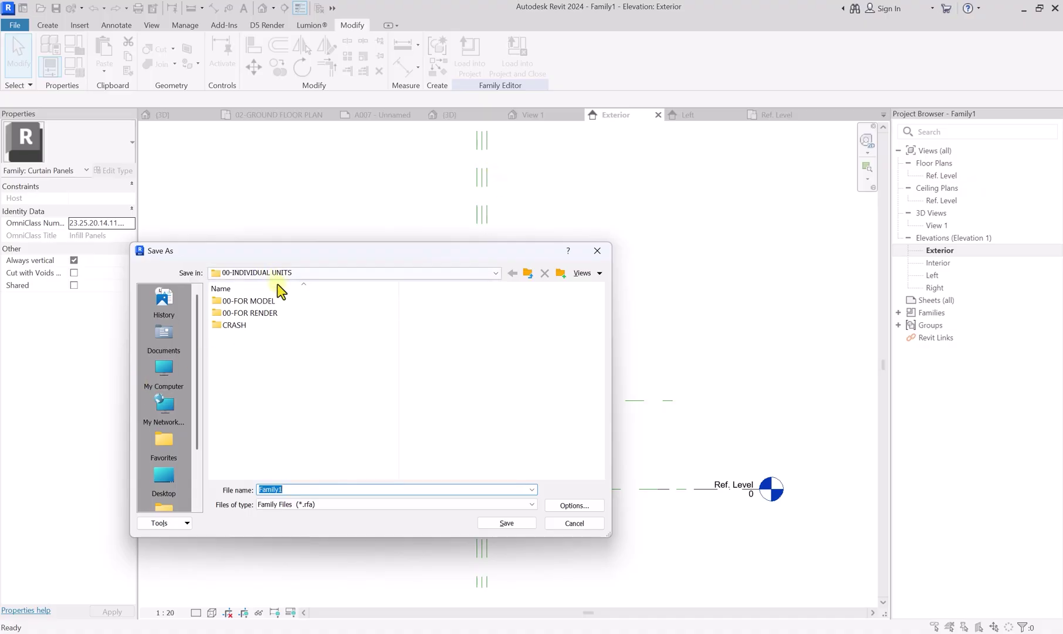
pyautogui.scroll(-2, 170, 405)
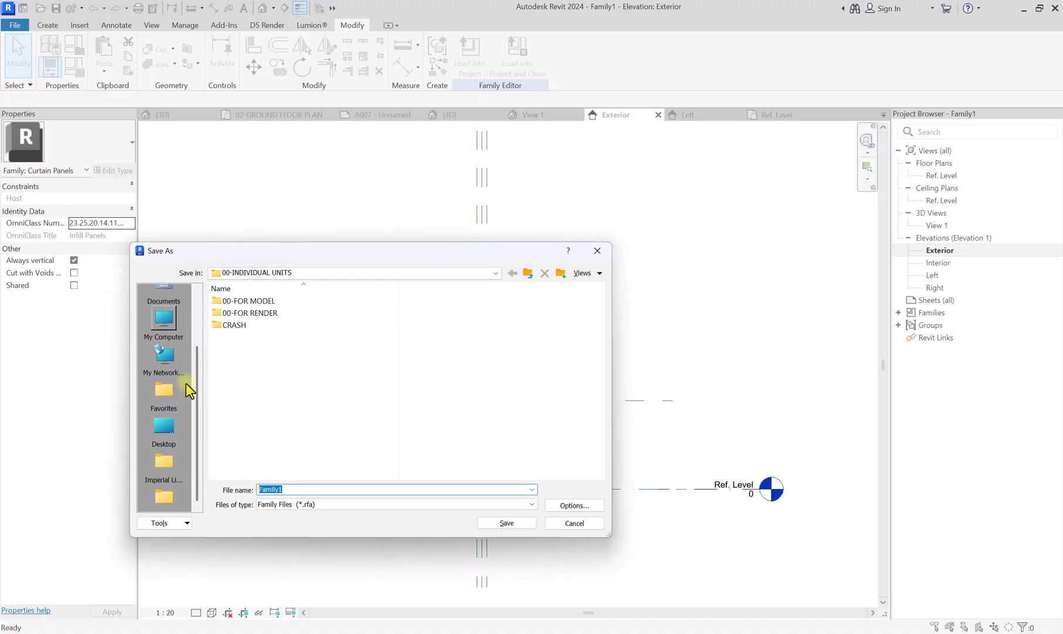
pyautogui.click(164, 311)
pyautogui.doubleClick(238, 330)
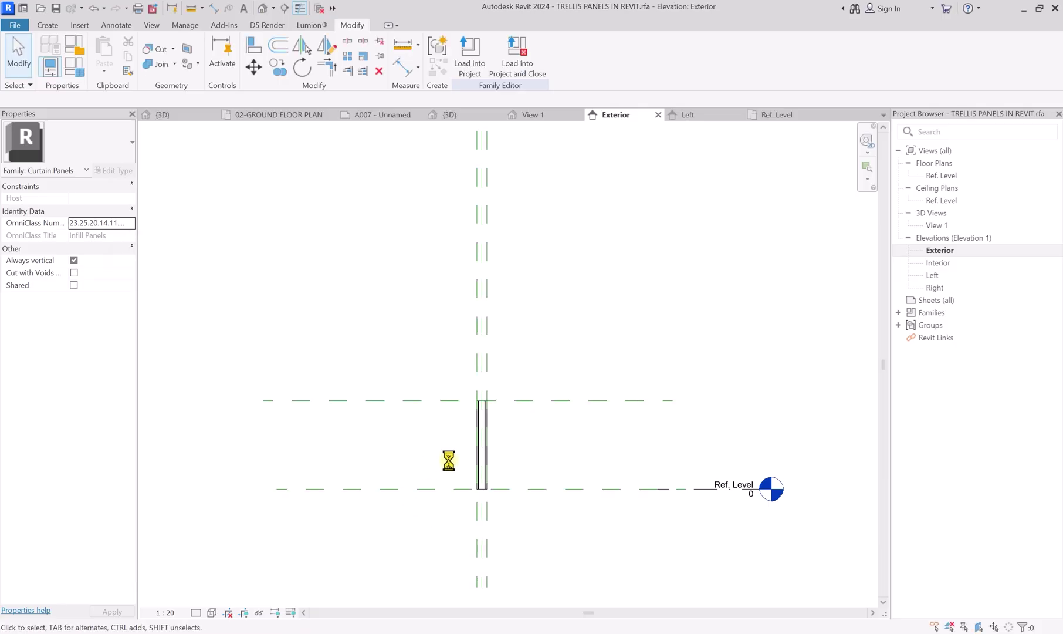
pyautogui.click(522, 67)
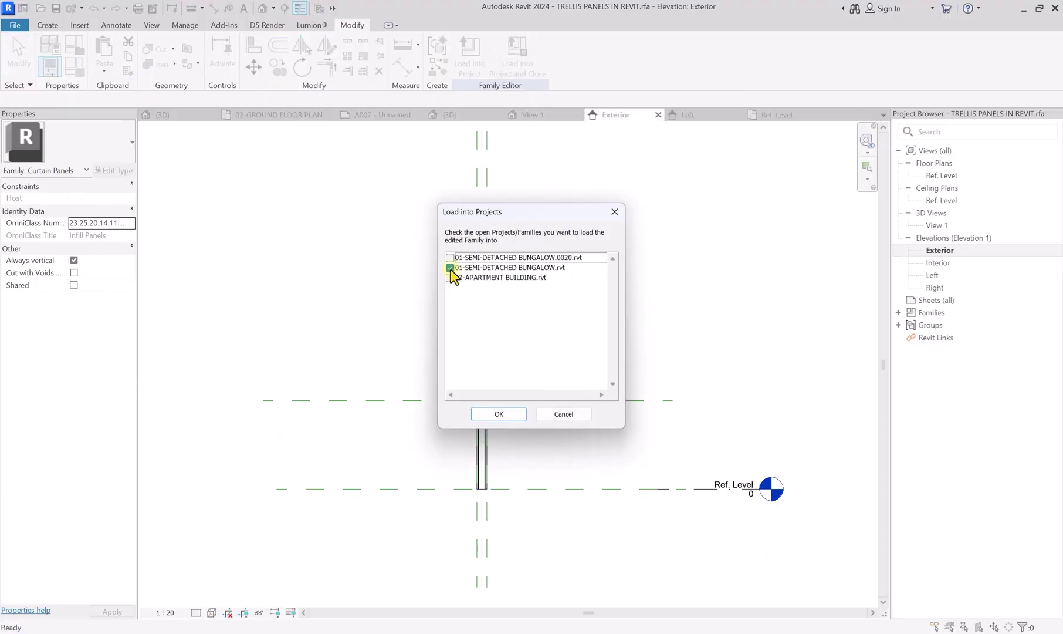
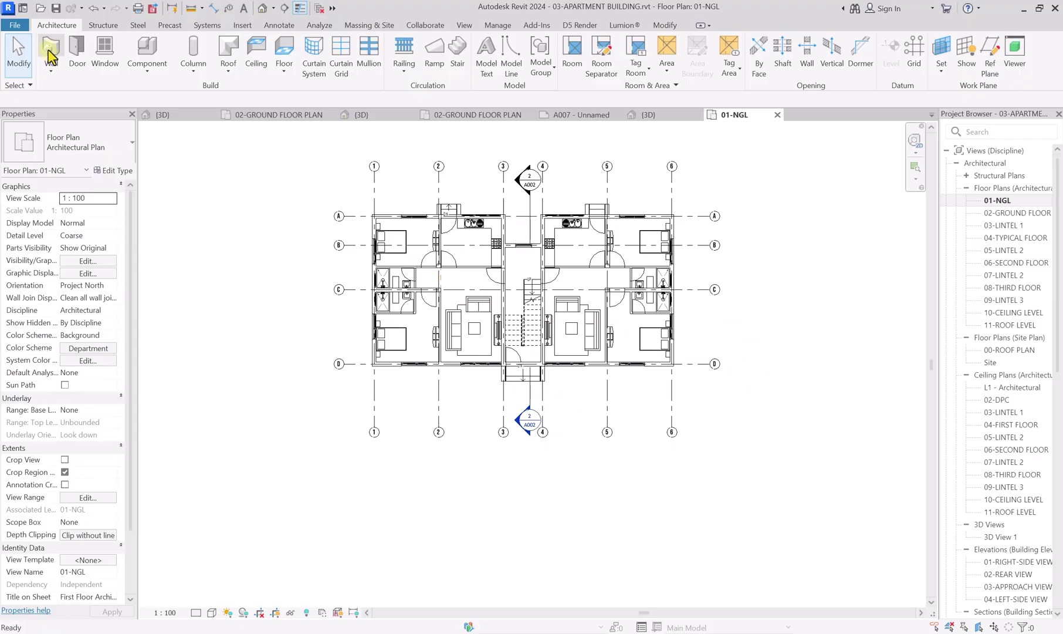
# Step: Start an architectural wall of curtain wall type _Not Defined, with its top constraint up to level 04-FIRST FLOOR
pyautogui.click(51, 59)
pyautogui.click(55, 123)
pyautogui.scroll(-15, 12, 289)
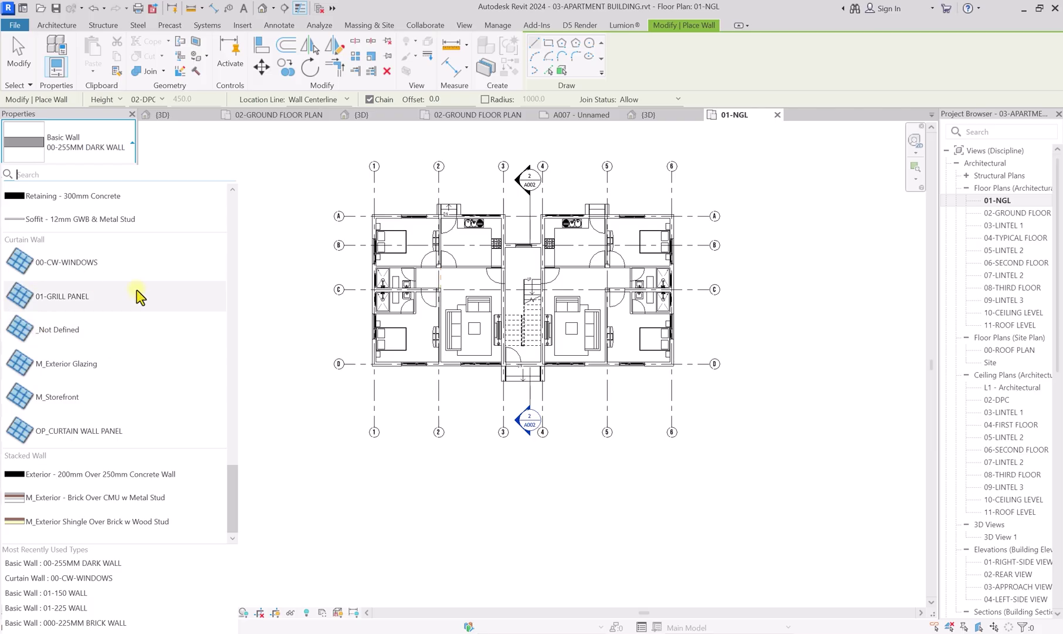
pyautogui.click(62, 330)
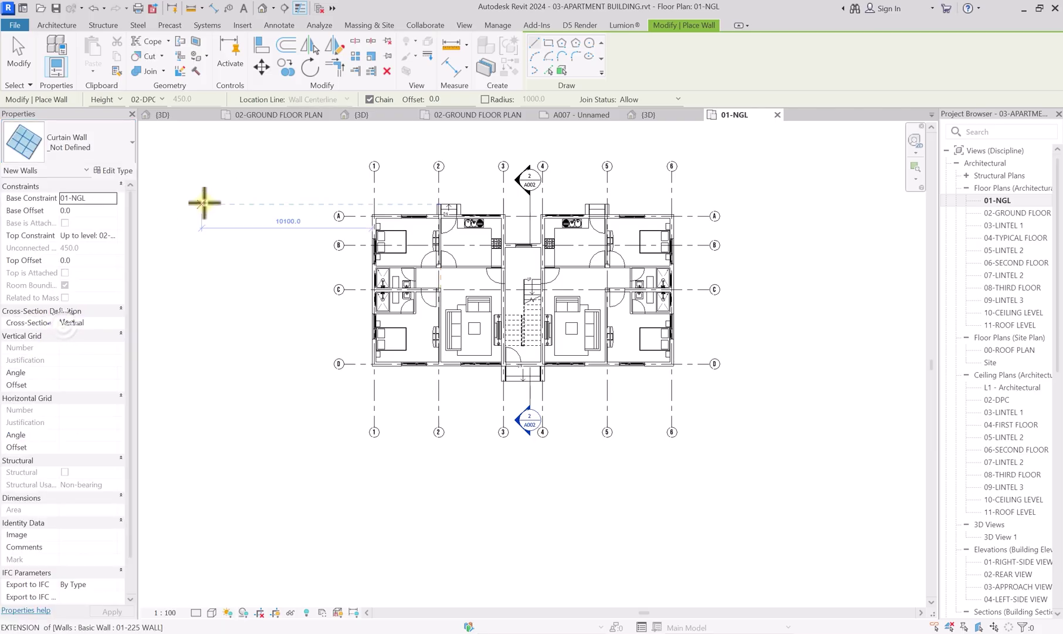
pyautogui.click(111, 235)
pyautogui.click(111, 236)
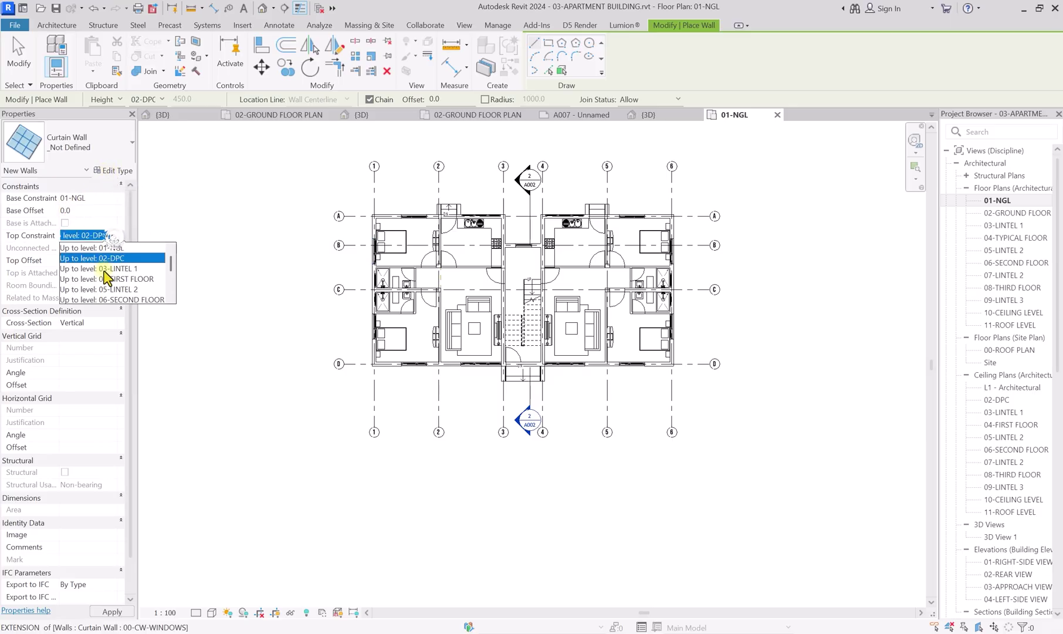
pyautogui.click(115, 279)
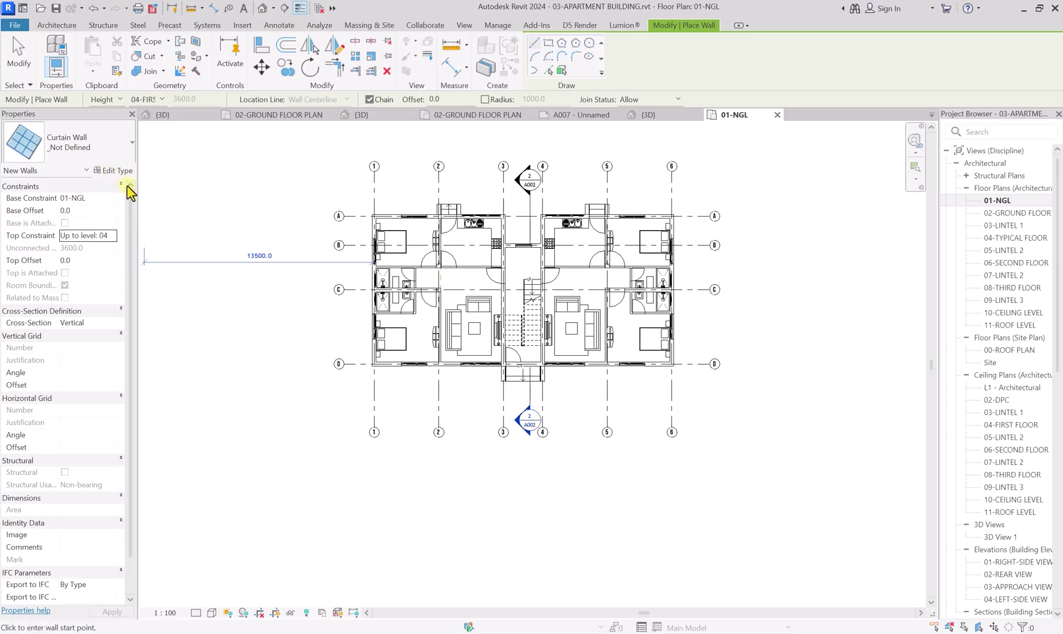
# Step: Duplicate the curtain wall type under the name 00-WOOD TRELIS PANELS
pyautogui.click(114, 170)
pyautogui.click(827, 133)
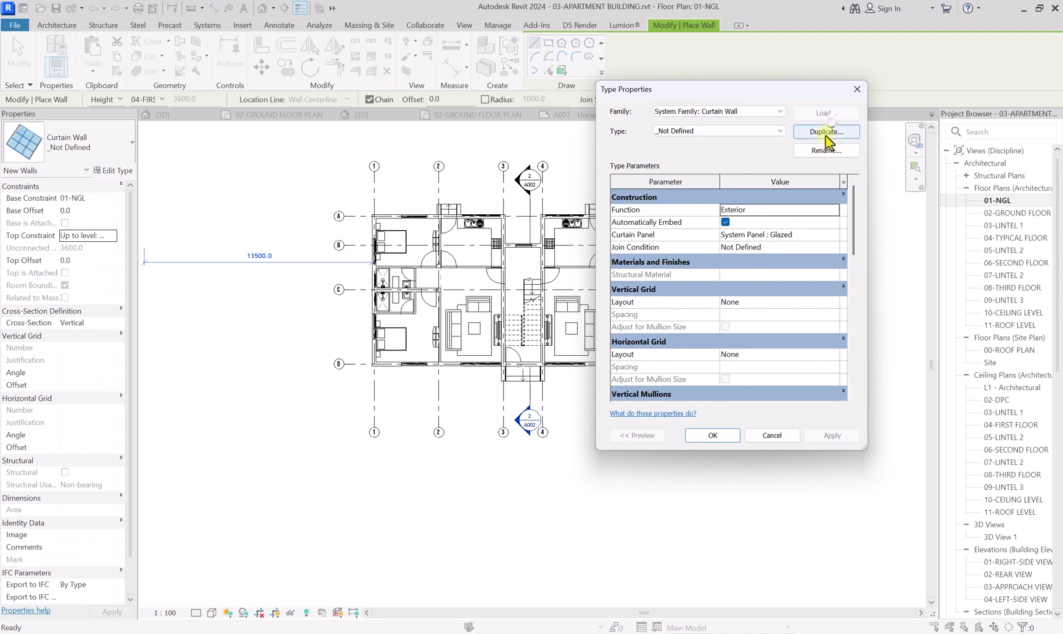
pyautogui.write('00')
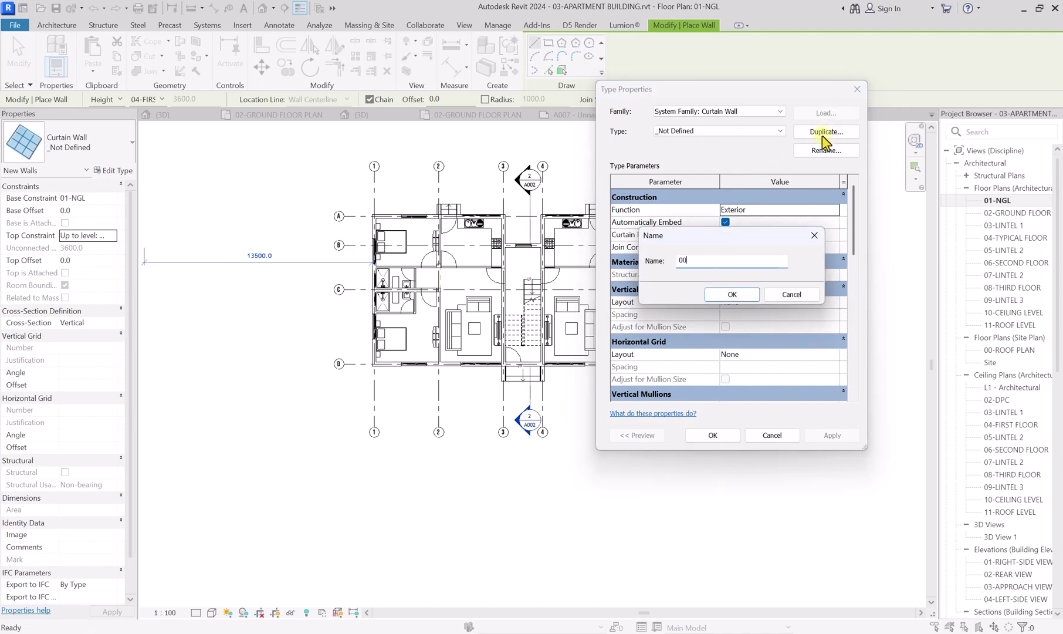
pyautogui.write('-WOOD TRELIS PANELS')
pyautogui.click(733, 297)
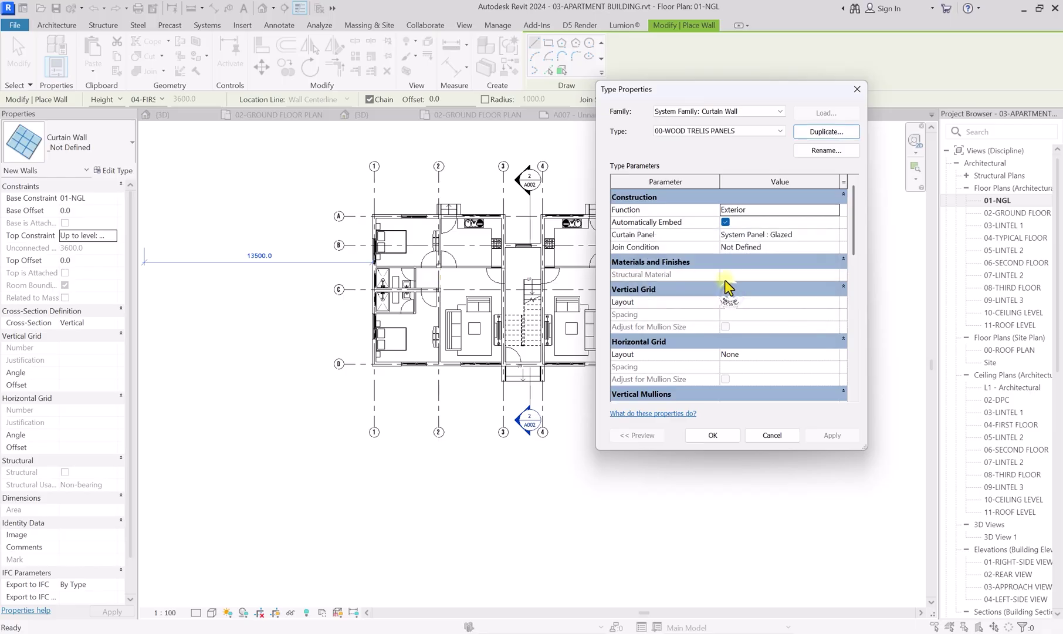
# Step: Turn off Automatically Embed for the new type and set its curtain panel to TRELLIS PANELS IN REVIT
pyautogui.click(837, 208)
pyautogui.click(780, 209)
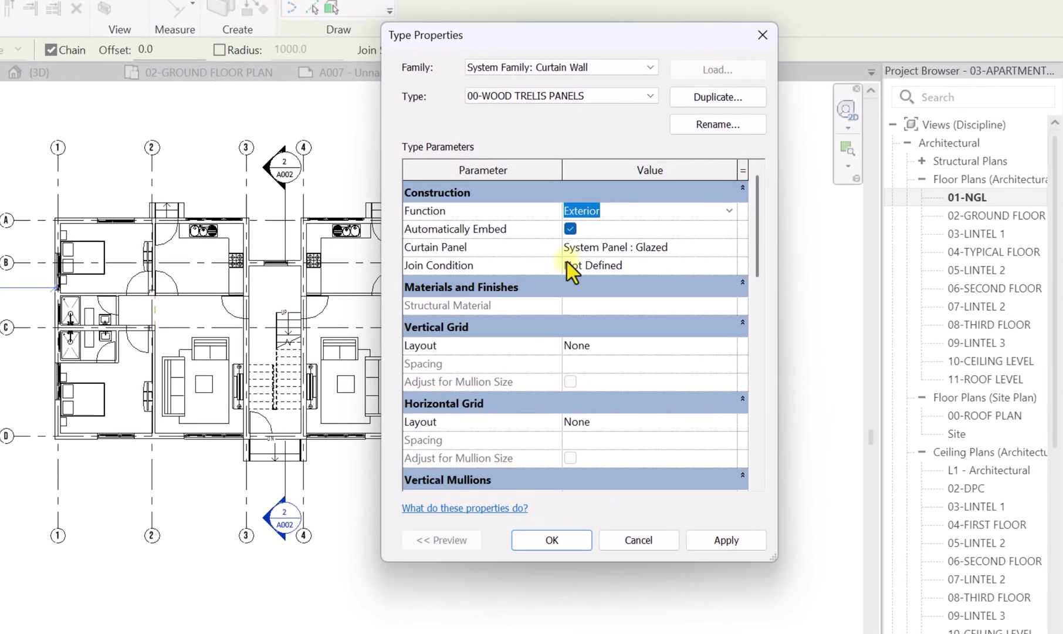
pyautogui.click(569, 228)
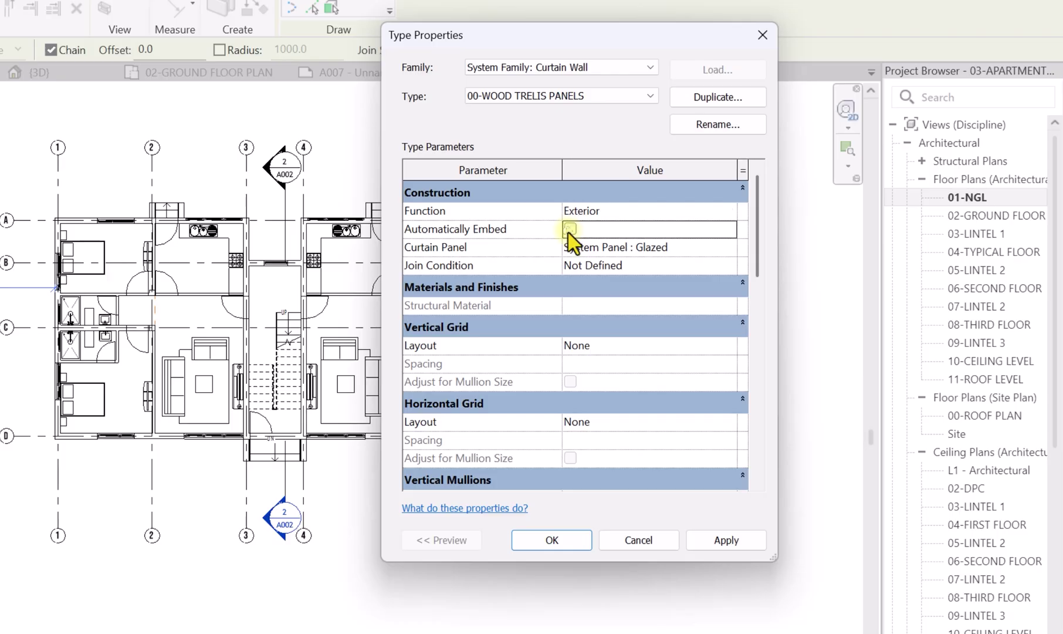
pyautogui.click(730, 247)
pyautogui.click(730, 248)
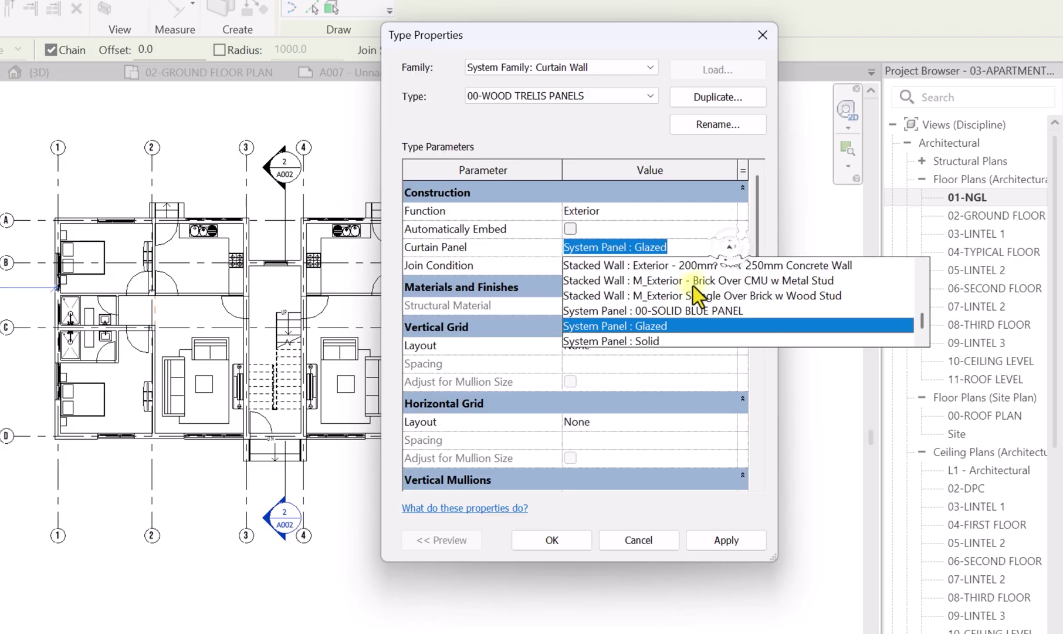
pyautogui.scroll(-1, 675, 300)
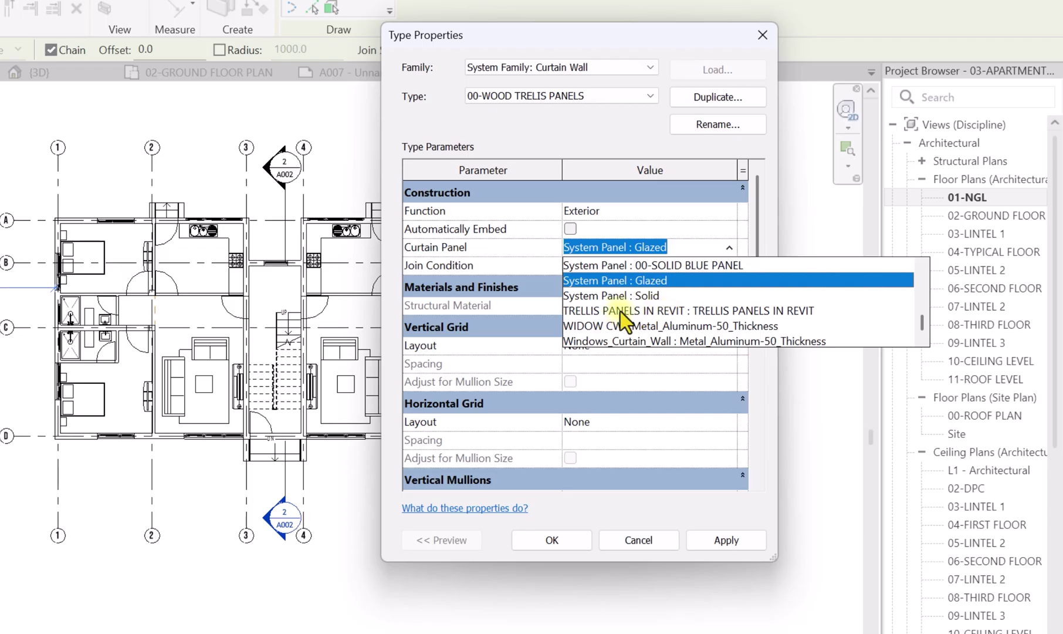
pyautogui.click(654, 308)
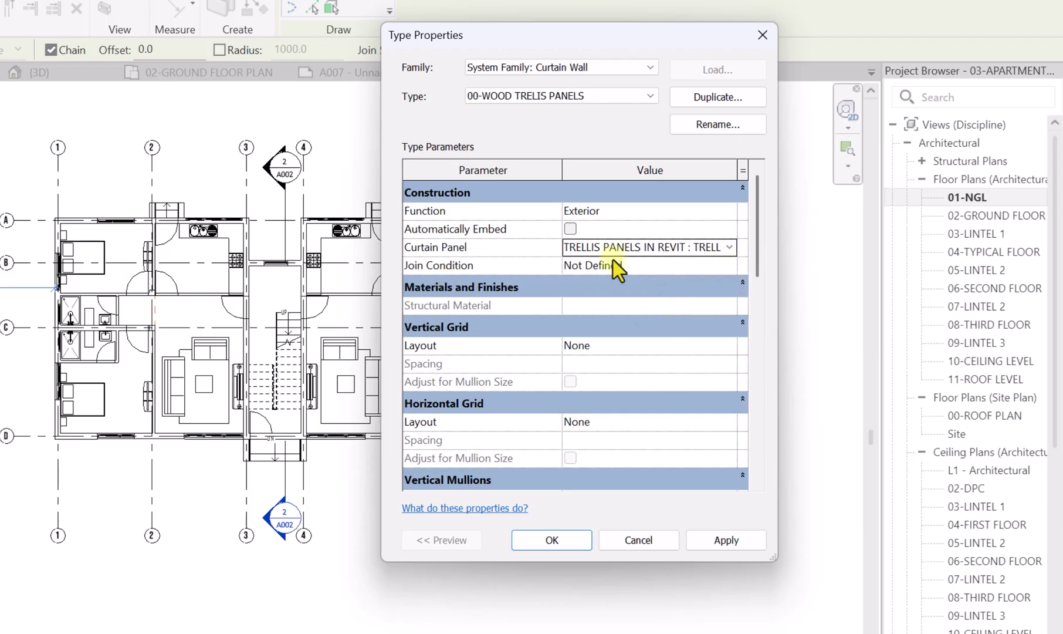
pyautogui.click(727, 247)
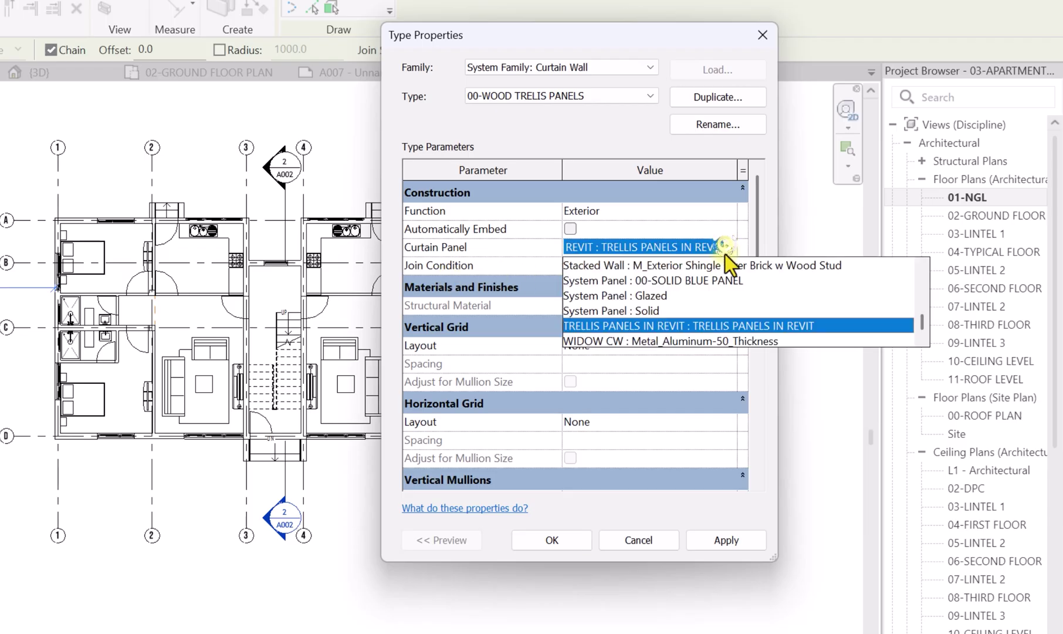
pyautogui.click(614, 328)
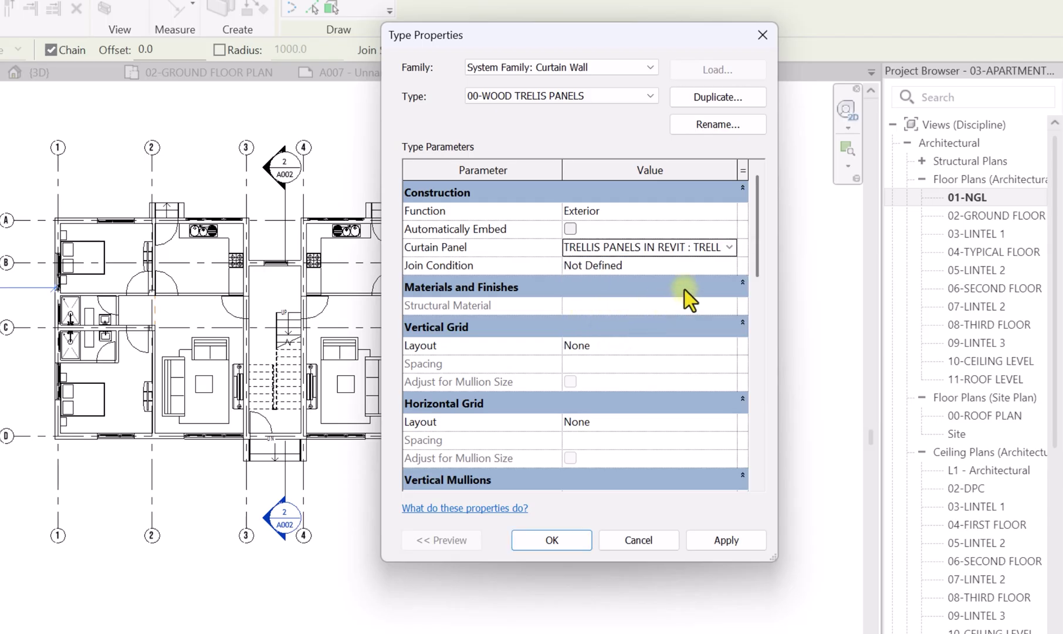
# Step: Set the type's vertical grid layout to Fixed Distance with a spacing of 100
pyautogui.click(729, 345)
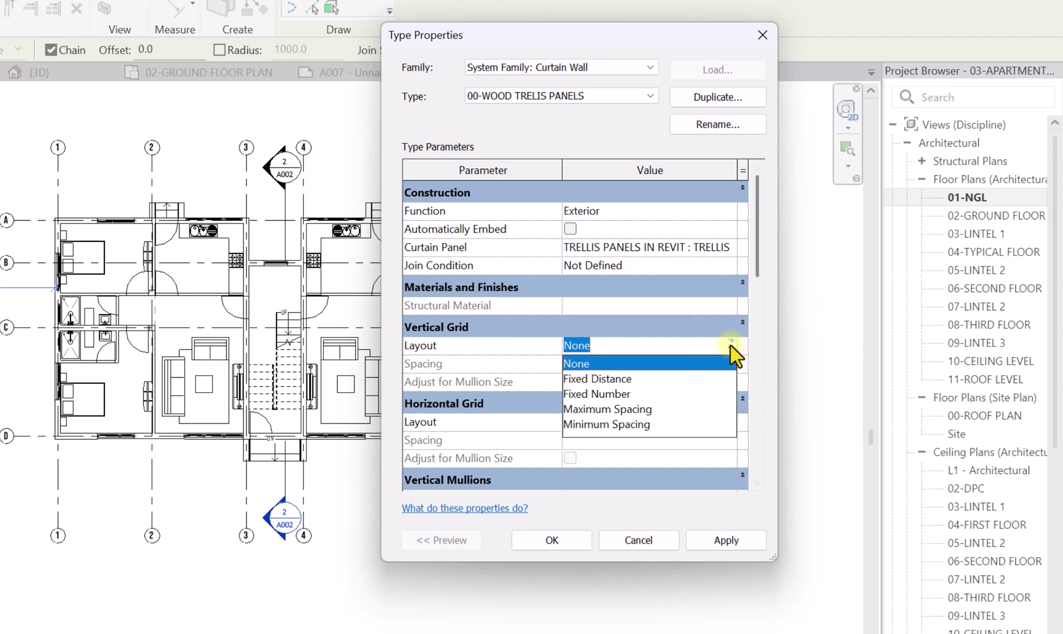
pyautogui.click(596, 378)
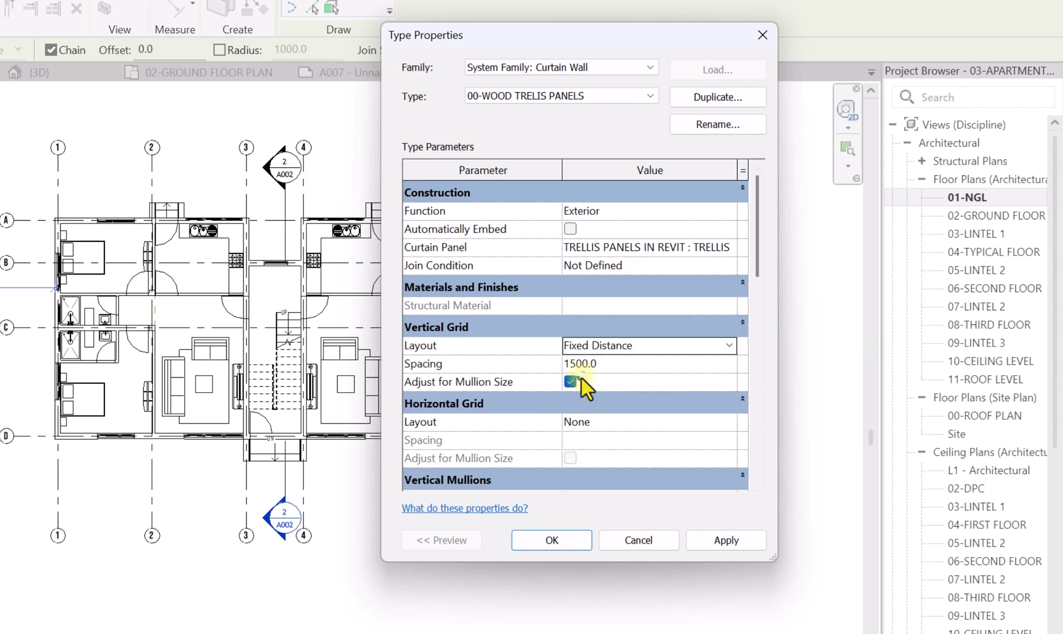
pyautogui.click(571, 381)
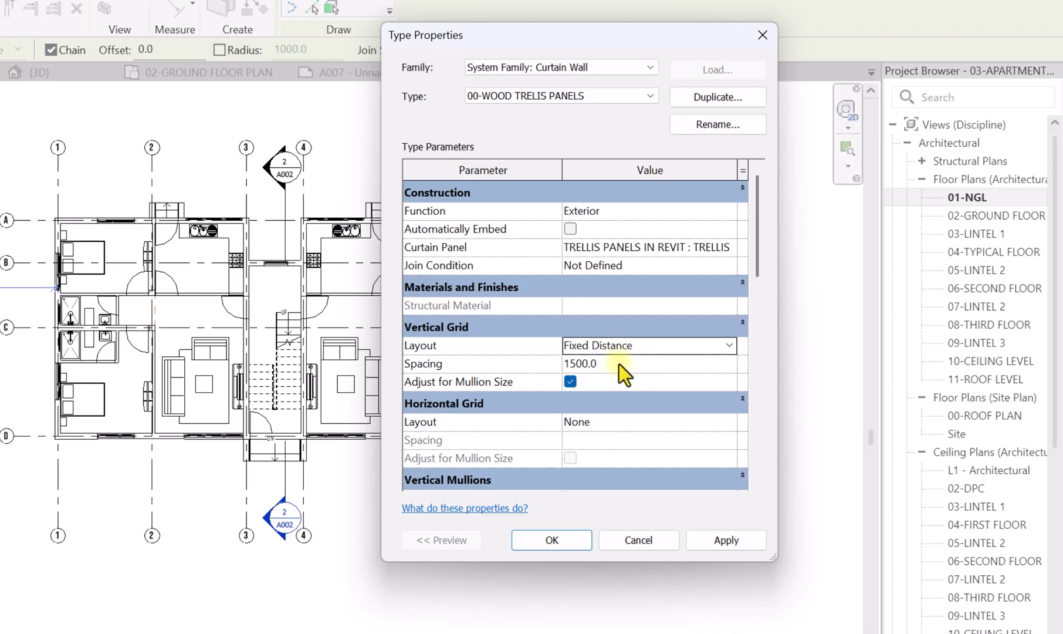
pyautogui.click(619, 364)
pyautogui.write('100')
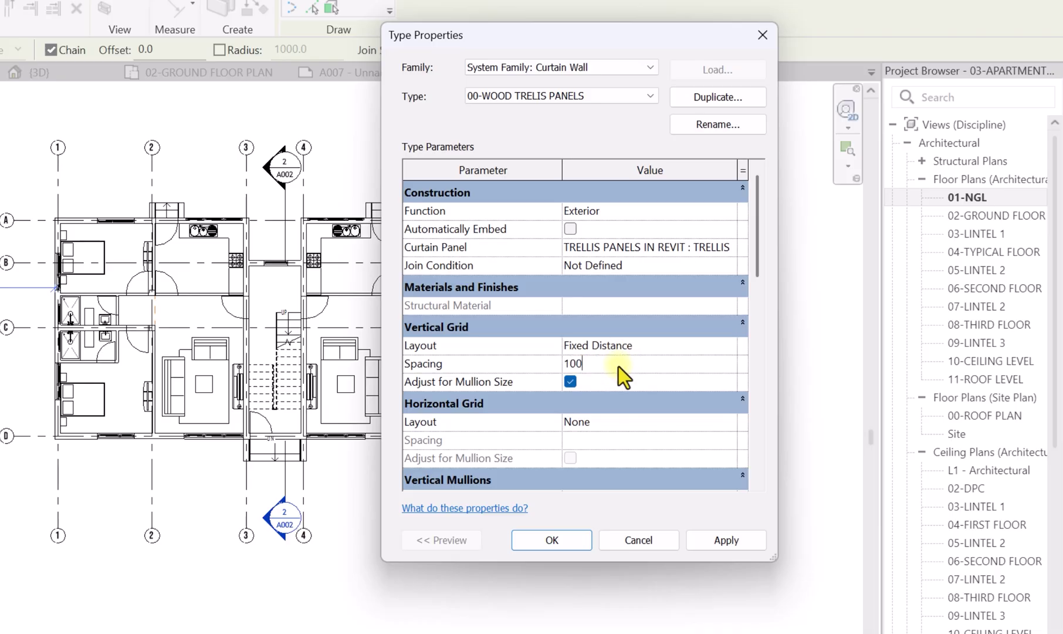
# Step: Set the horizontal grid layout to Fixed Distance with a spacing of 900, and accept the type properties
pyautogui.click(730, 424)
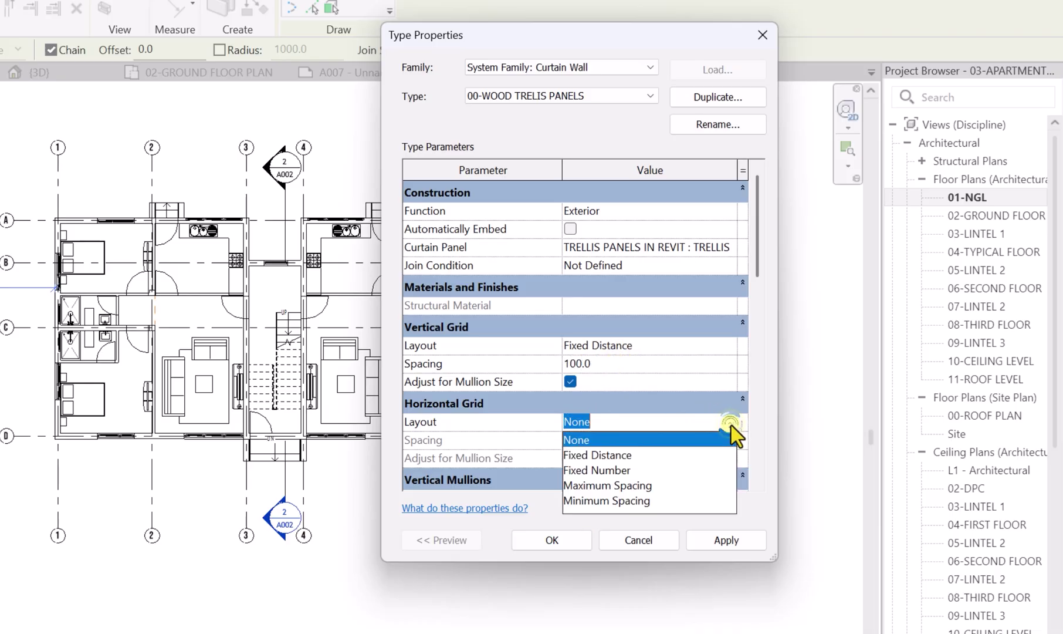
pyautogui.click(596, 455)
pyautogui.click(621, 443)
pyautogui.write('900')
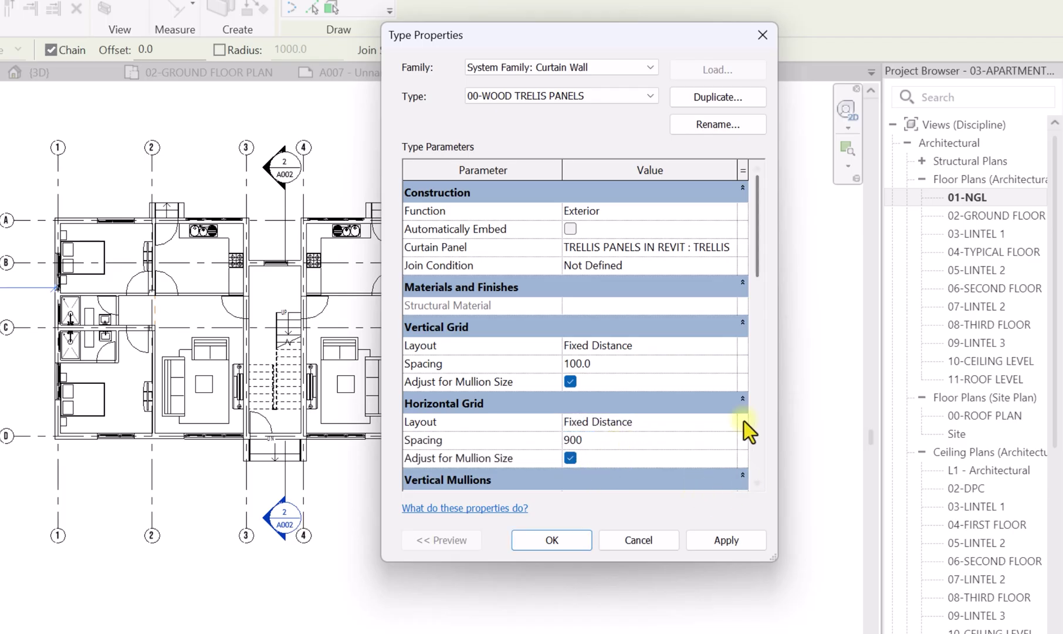
pyautogui.moveTo(764, 248); pyautogui.dragTo(763, 338)
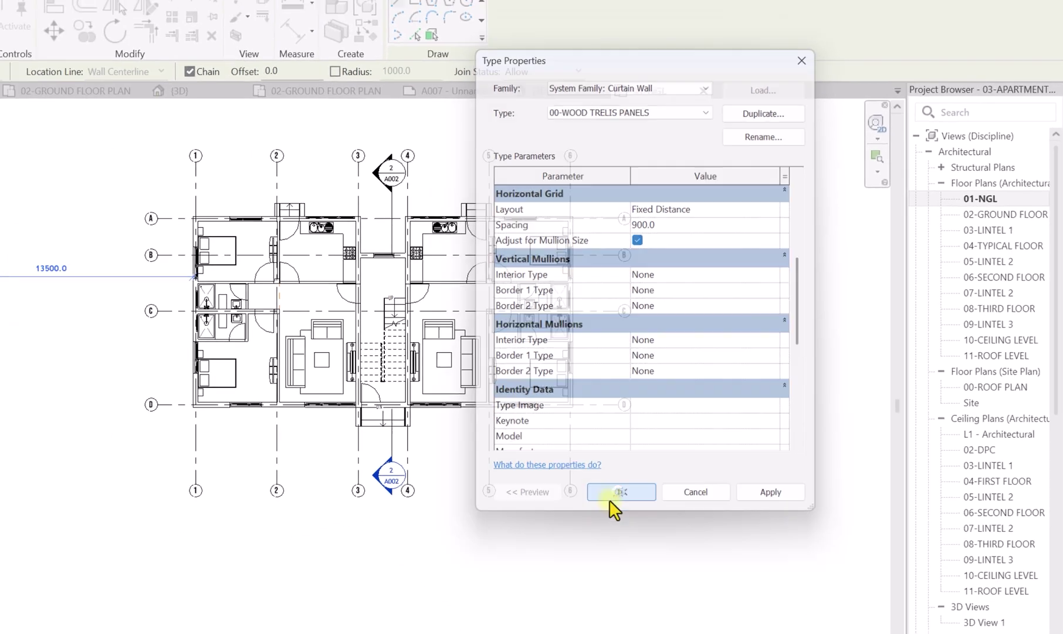
# Step: Draw a horizontal trial wall 8800 mm long with the 00-WOOD TRELIS PANELS type in the free space below the plan
pyautogui.click(550, 541)
pyautogui.scroll(2, 322, 501)
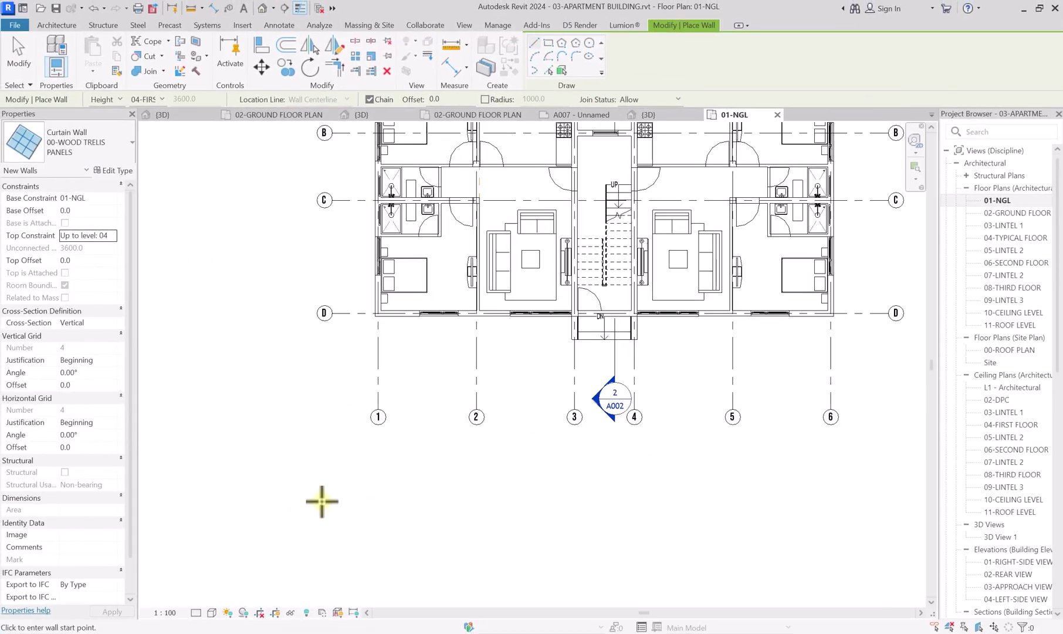
pyautogui.click(289, 504)
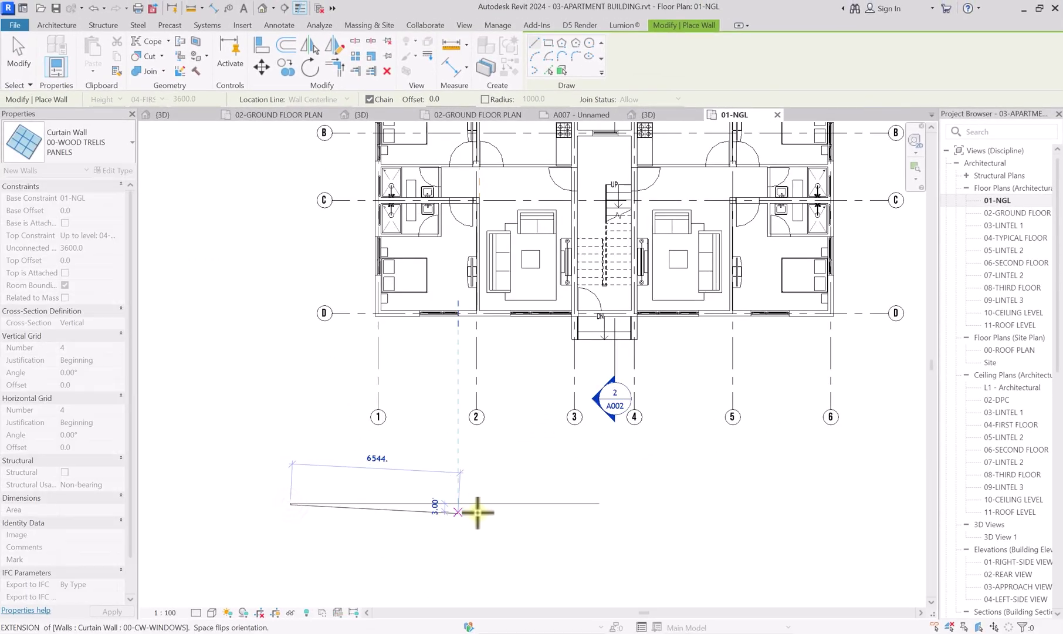
pyautogui.click(516, 503)
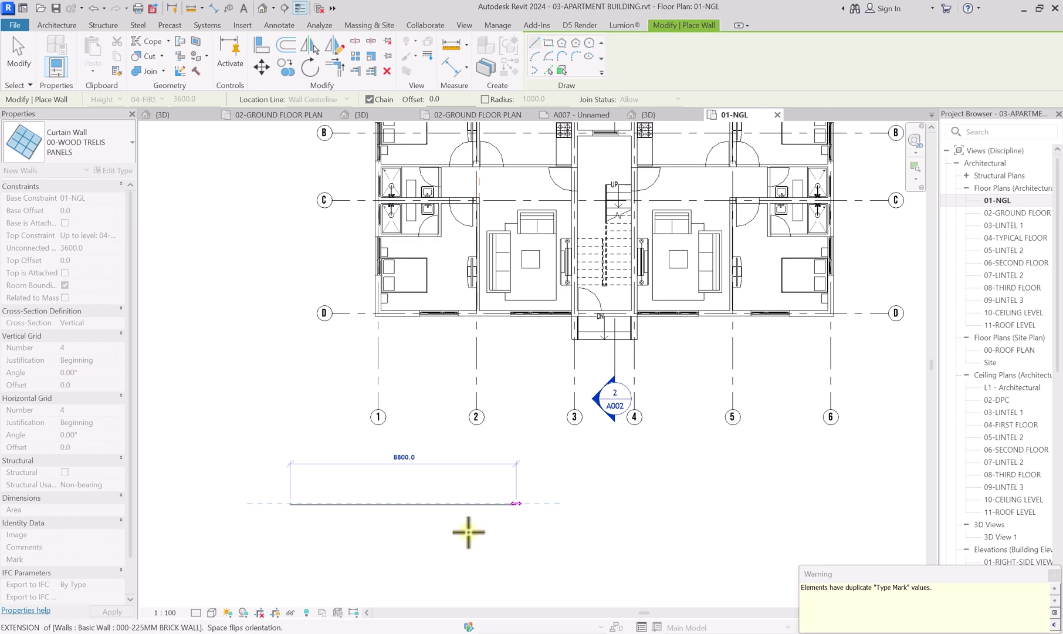
pyautogui.scroll(-1, 408, 518)
pyautogui.scroll(3, 402, 508)
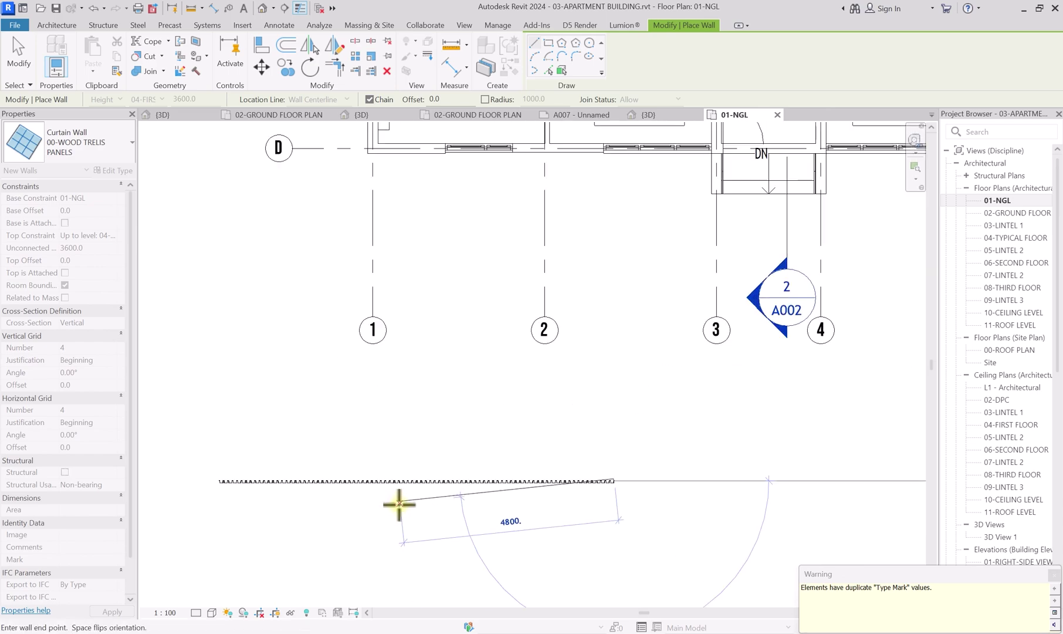
pyautogui.press('Escape')
pyautogui.press('Escape')
# Step: Examine the trial trellis wall's panel profile in plan and its slats in the 3D view
pyautogui.scroll(5, 434, 487)
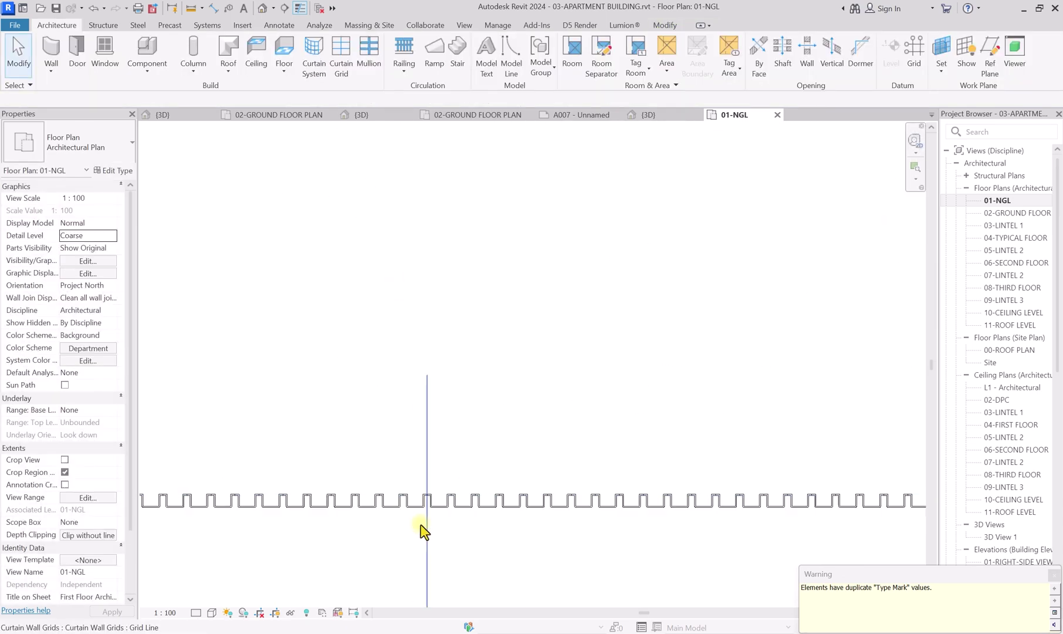
pyautogui.scroll(5, 408, 487)
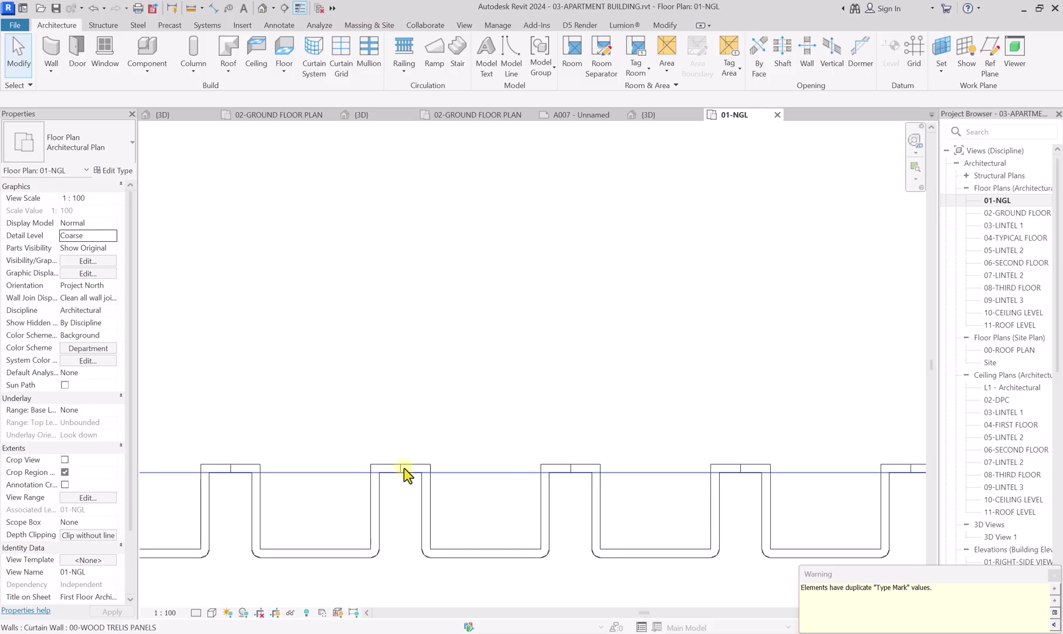
pyautogui.scroll(-2, 411, 469)
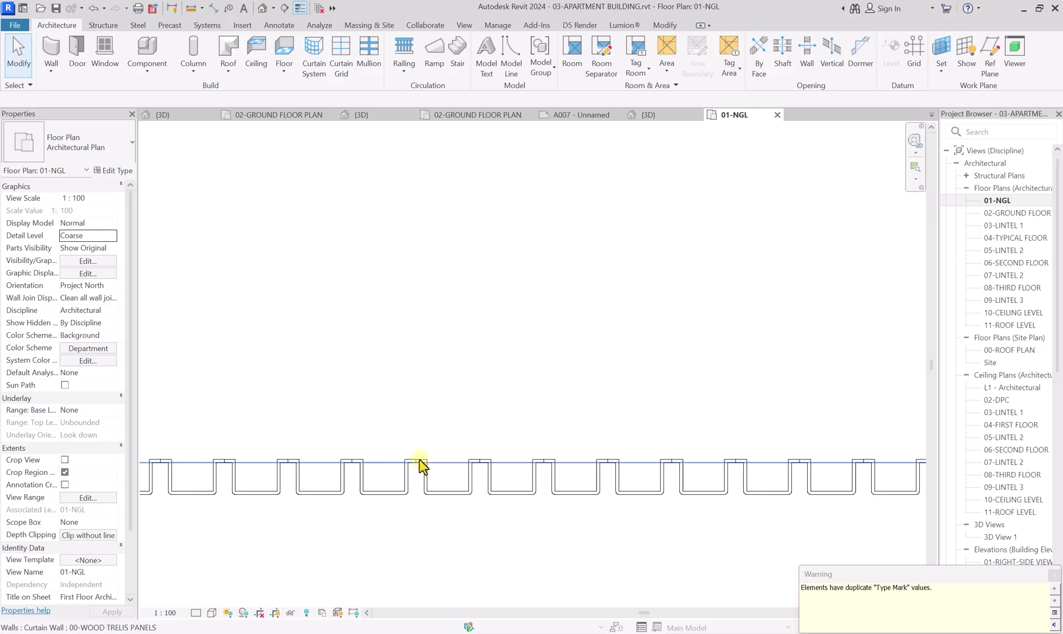
pyautogui.click(260, 8)
pyautogui.scroll(6, 416, 320)
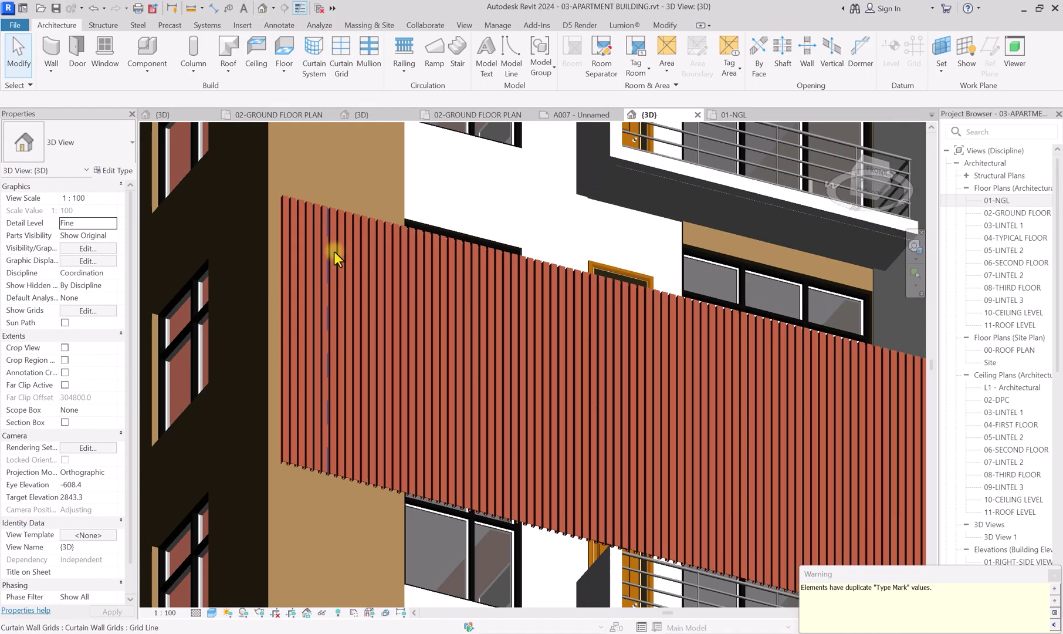
pyautogui.scroll(3, 272, 205)
pyautogui.scroll(-6, 458, 265)
pyautogui.scroll(4, 498, 266)
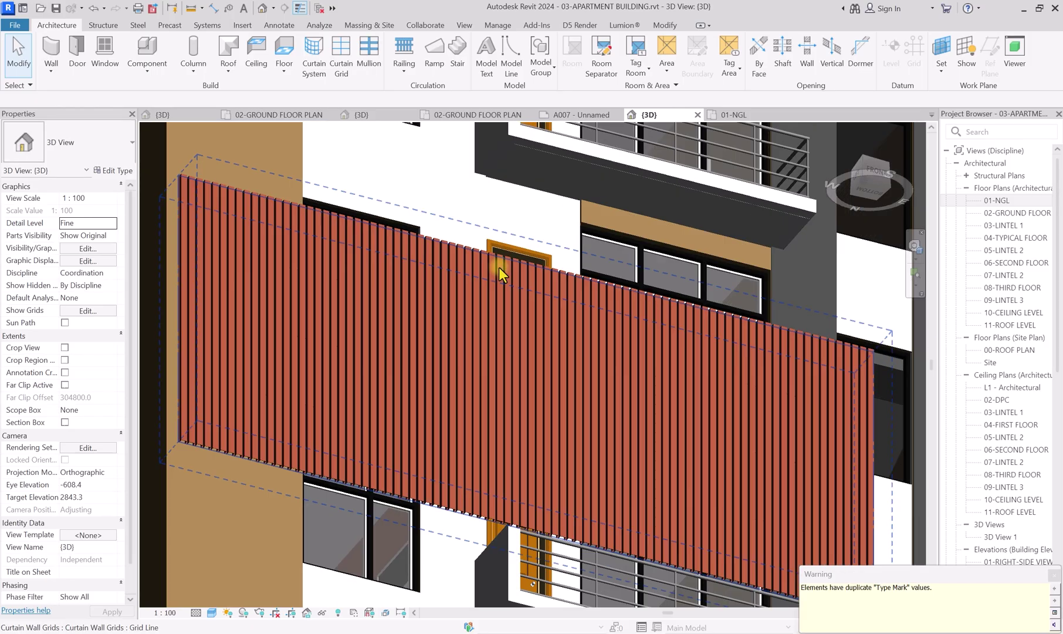
pyautogui.scroll(-3, 261, 330)
pyautogui.scroll(-6, 606, 320)
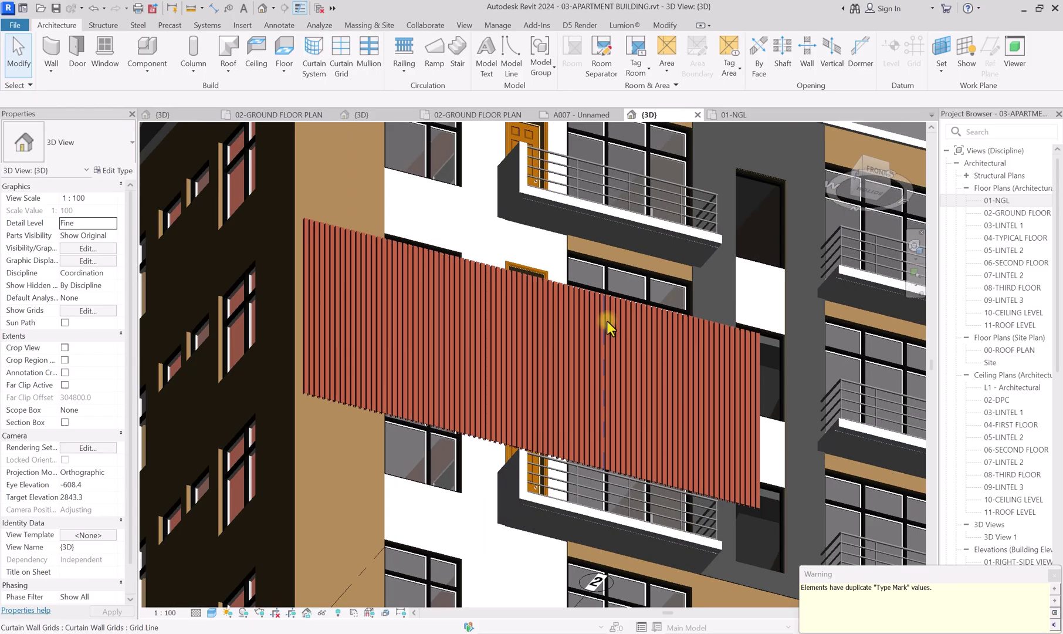
# Step: Delete the trial trellis curtain wall in front of the building from the 3D view
pyautogui.click(446, 385)
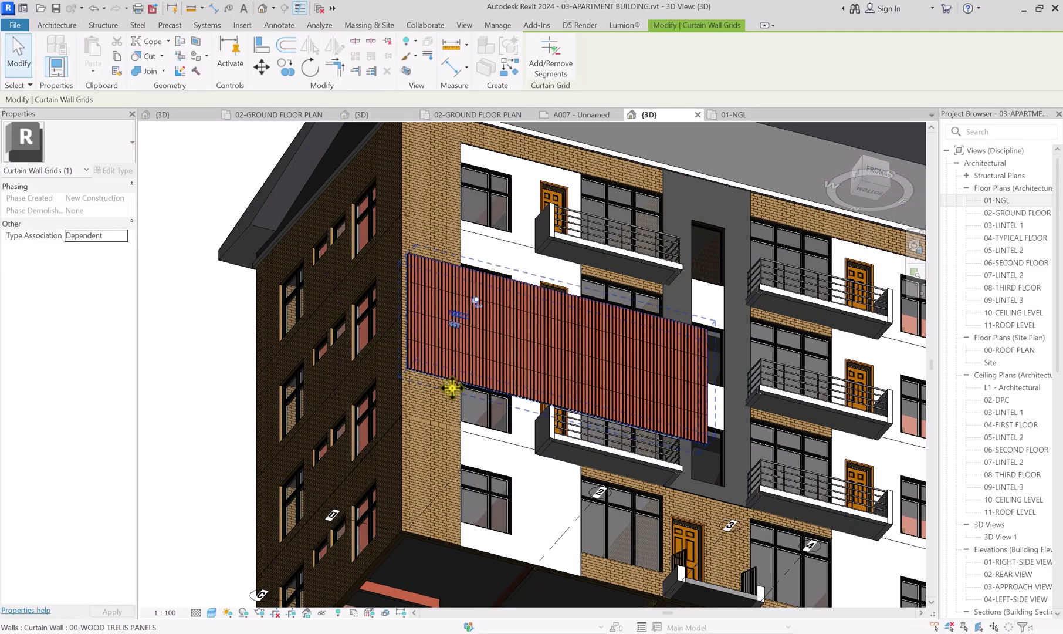
pyautogui.scroll(2, 408, 378)
pyautogui.scroll(-4, 423, 282)
pyautogui.scroll(-2, 410, 258)
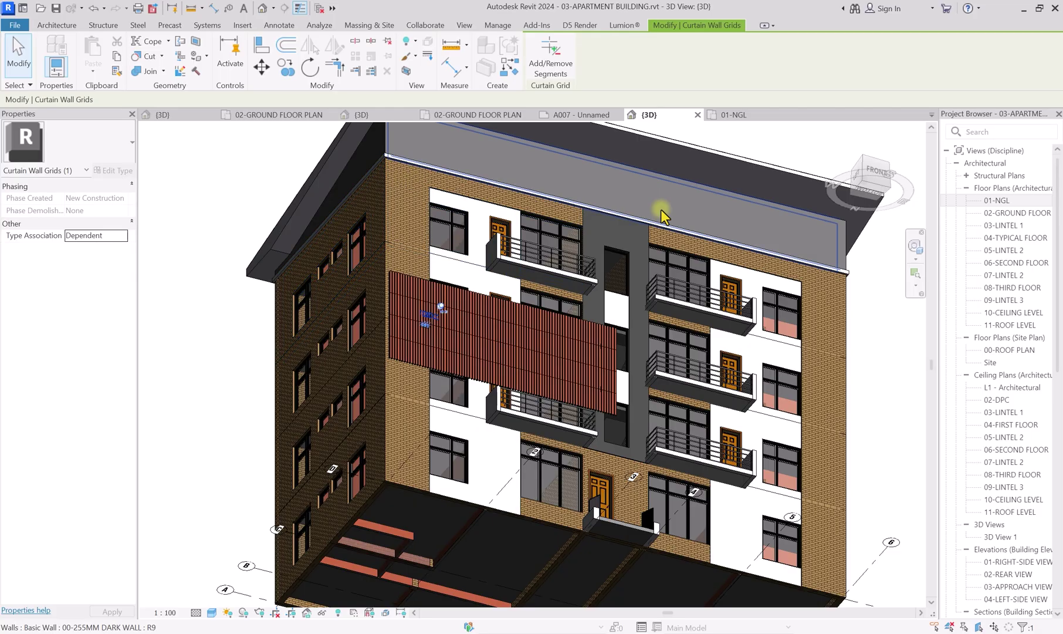
pyautogui.scroll(4, 464, 388)
pyautogui.click(466, 383)
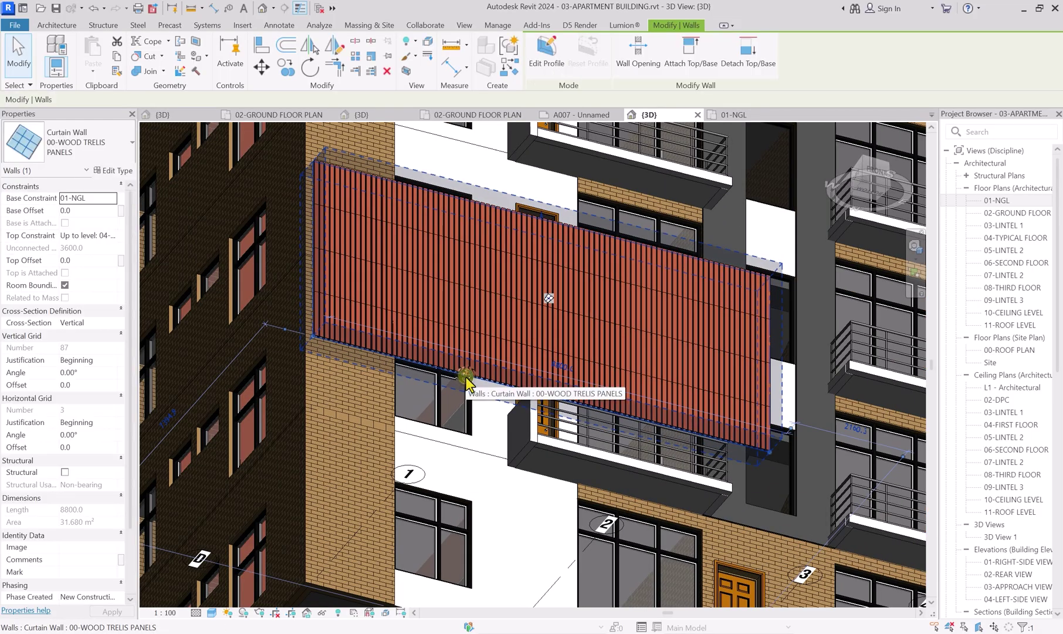
pyautogui.press('Delete')
# Step: Open the 01-NGL floor plan and start a new wall of the curtain wall type 00-WOOD TRELIS PANELS
pyautogui.doubleClick(974, 201)
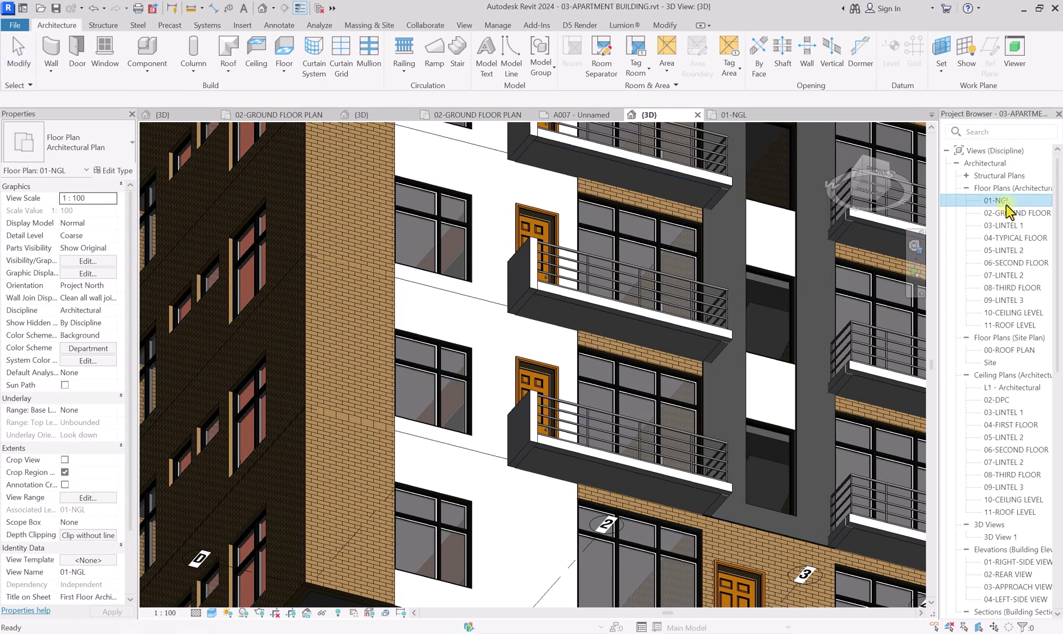
pyautogui.moveTo(451, 408); pyautogui.dragTo(475, 434, button='middle')
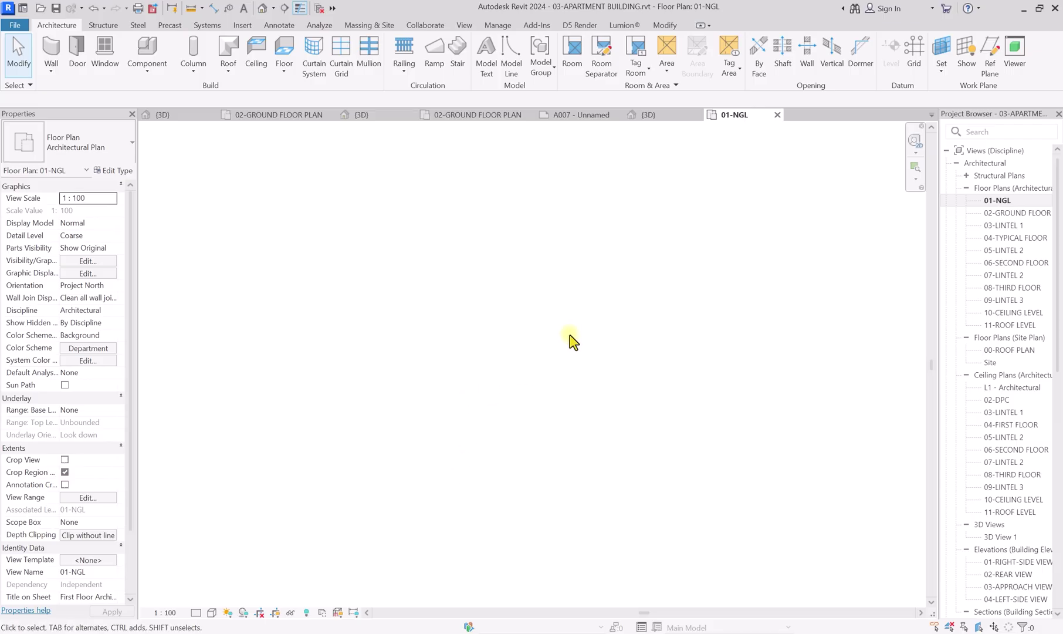
pyautogui.moveTo(474, 477); pyautogui.dragTo(496, 500, button='middle')
pyautogui.scroll(-3, 581, 339)
pyautogui.moveTo(582, 339); pyautogui.dragTo(563, 546, button='middle')
pyautogui.scroll(-2, 558, 408)
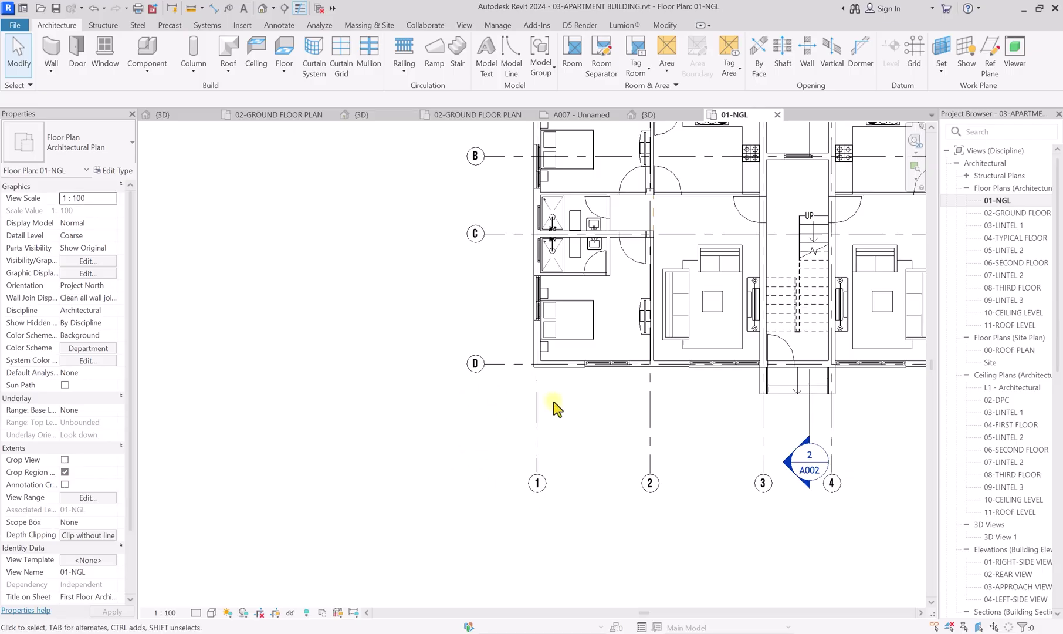
pyautogui.scroll(3, 557, 384)
pyautogui.scroll(2, 558, 383)
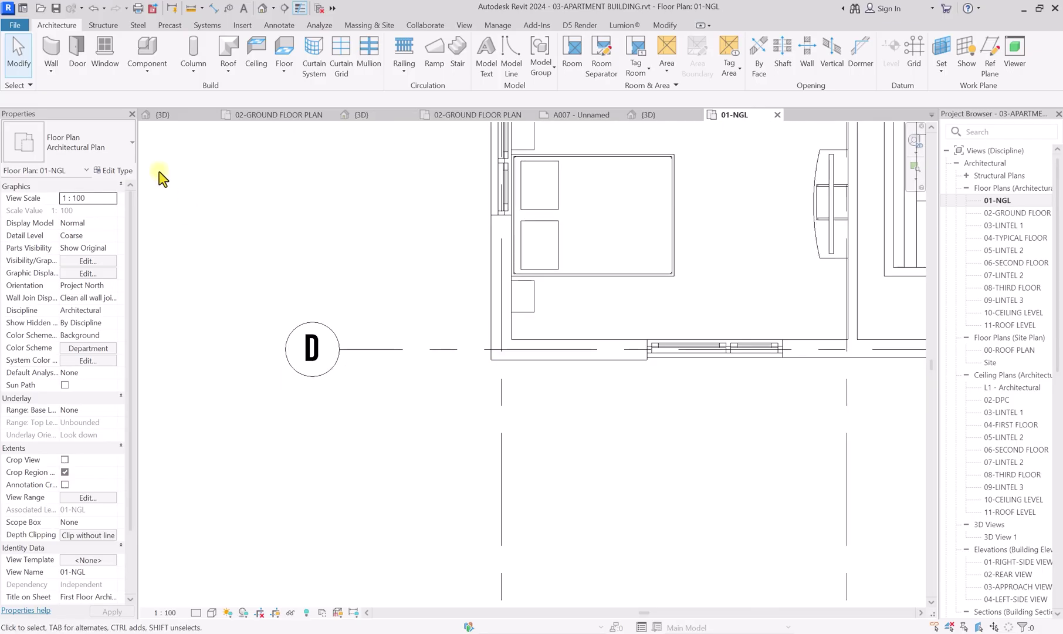
pyautogui.click(51, 48)
pyautogui.click(69, 158)
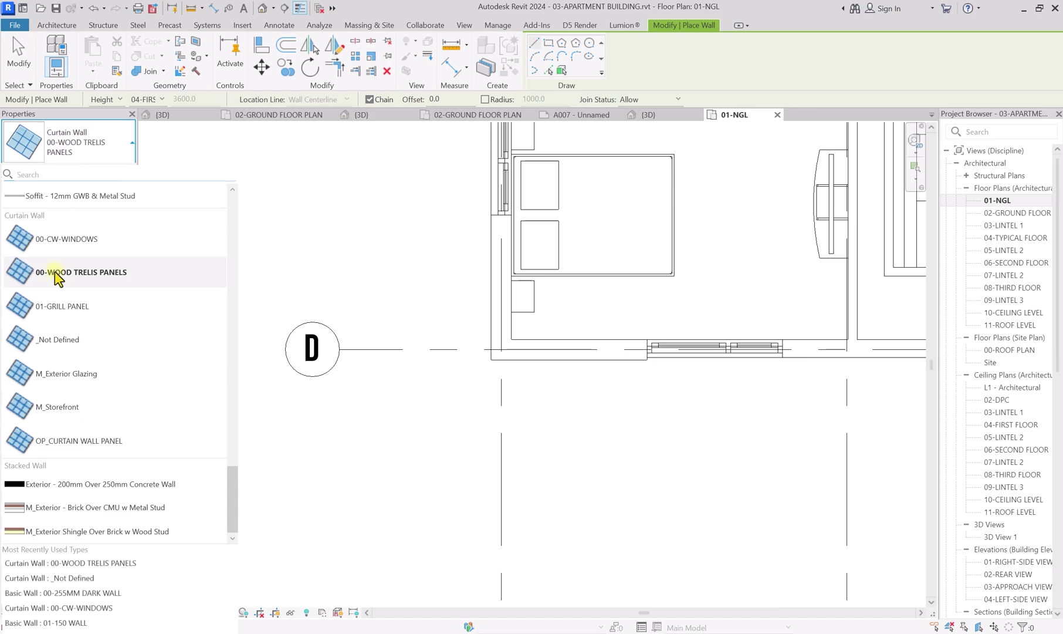
pyautogui.click(54, 270)
# Step: Set the top constraint to Up to level: 11-ROOF LEVEL and draw the wall 1725 mm along the exterior face from corner D-1 to the window
pyautogui.click(111, 235)
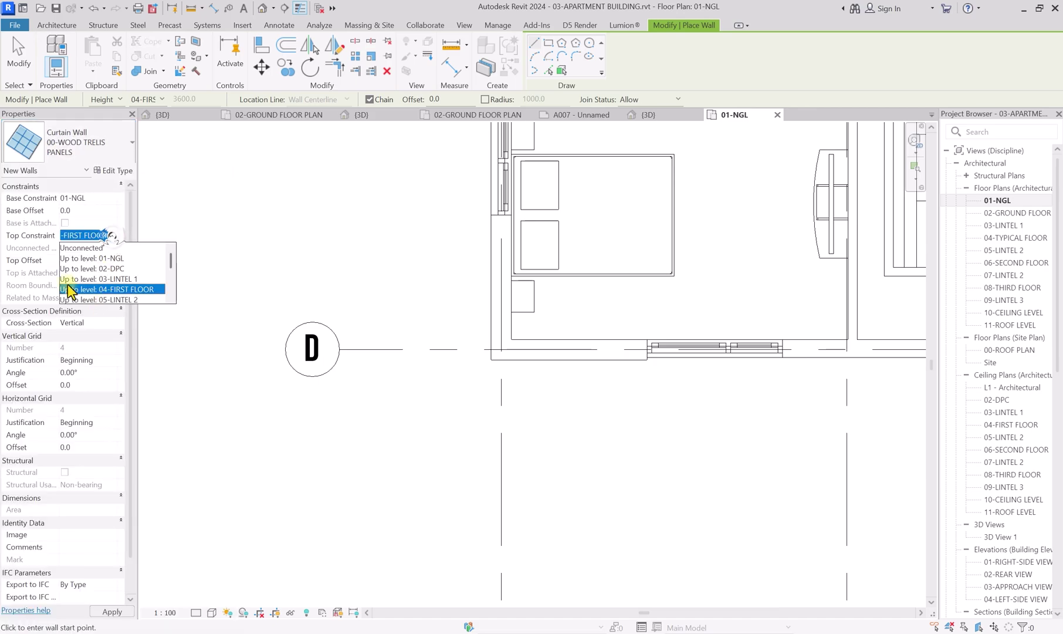
pyautogui.scroll(-3, 122, 288)
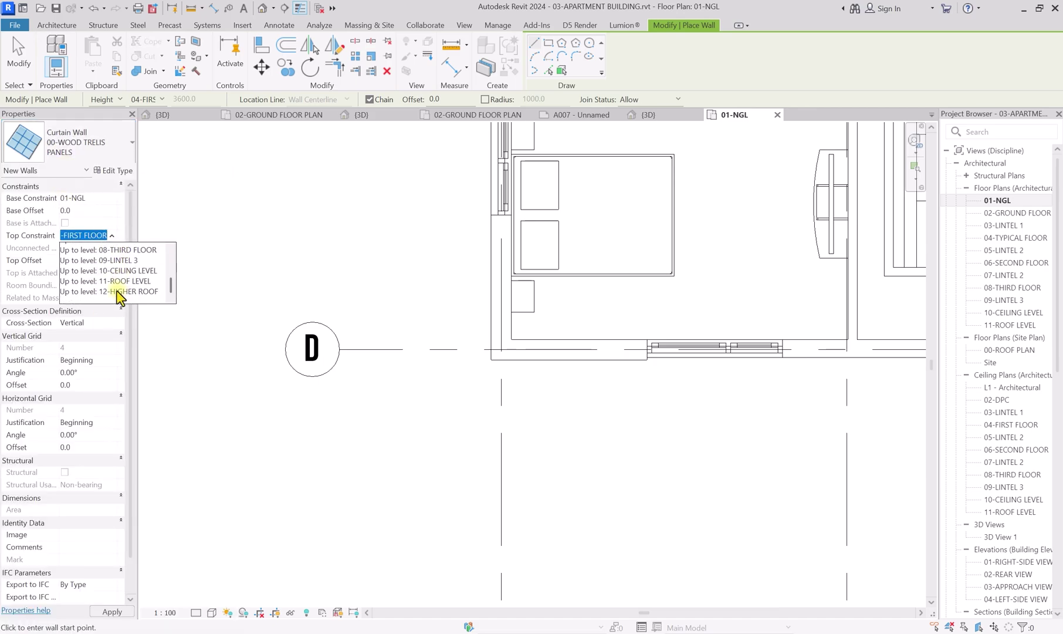
pyautogui.click(127, 279)
pyautogui.scroll(3, 510, 360)
pyautogui.click(522, 359)
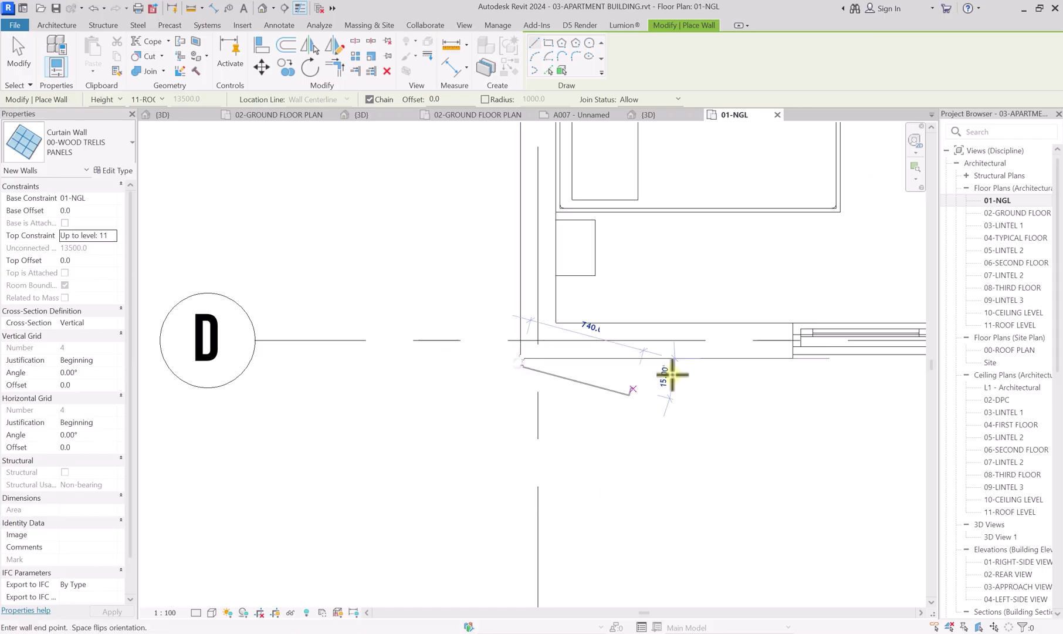
pyautogui.scroll(4, 786, 355)
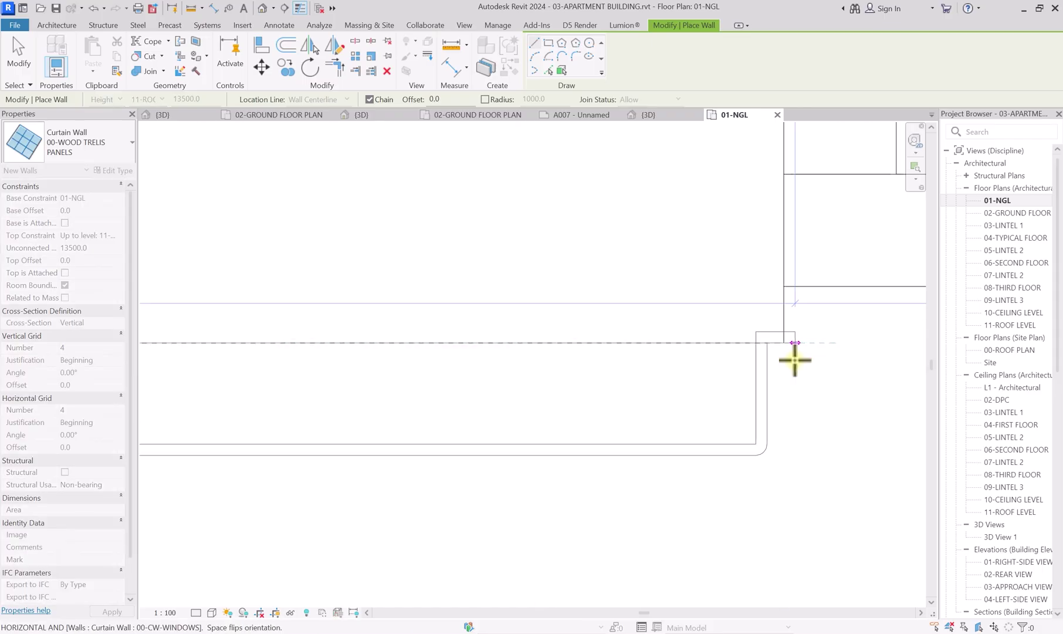
pyautogui.click(743, 385)
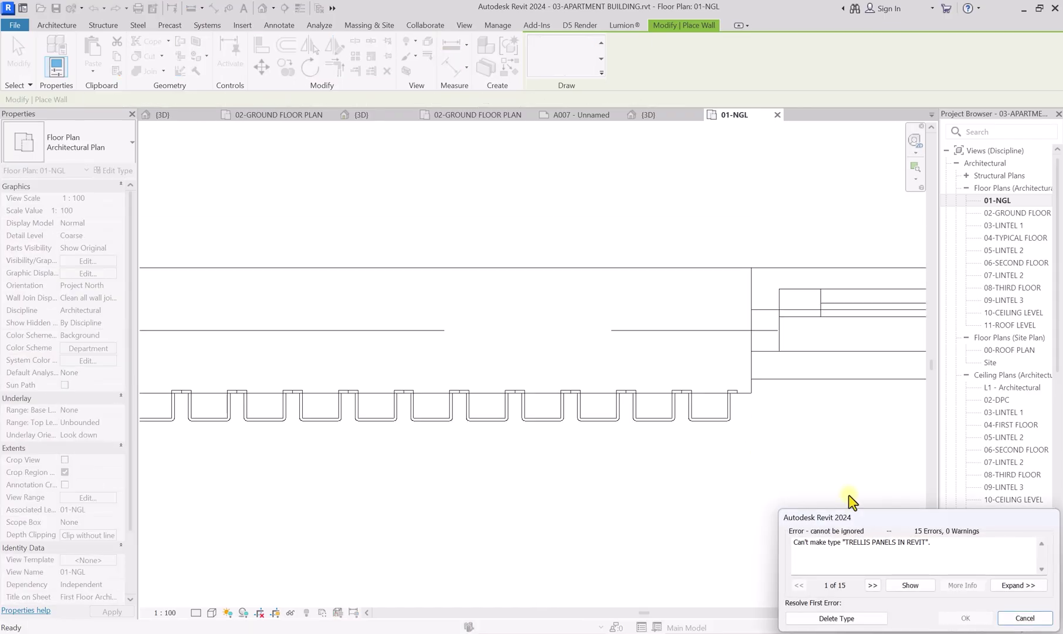
# Step: Resolve the placement errors by deleting the failing panel type and replacing the missing curtain panels with system panels
pyautogui.moveTo(882, 509); pyautogui.dragTo(793, 371)
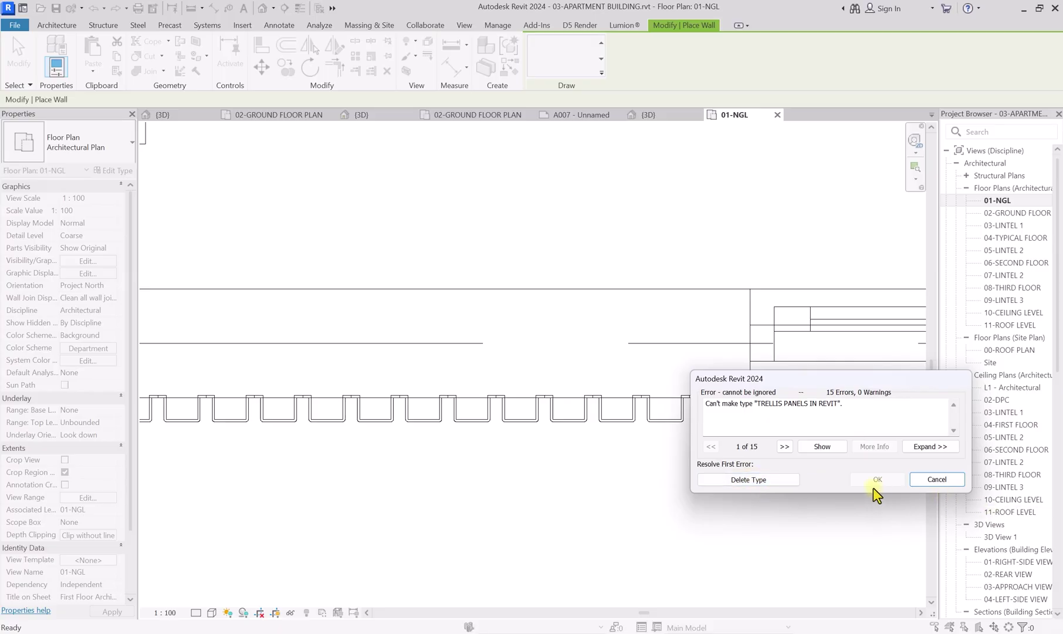
pyautogui.click(762, 478)
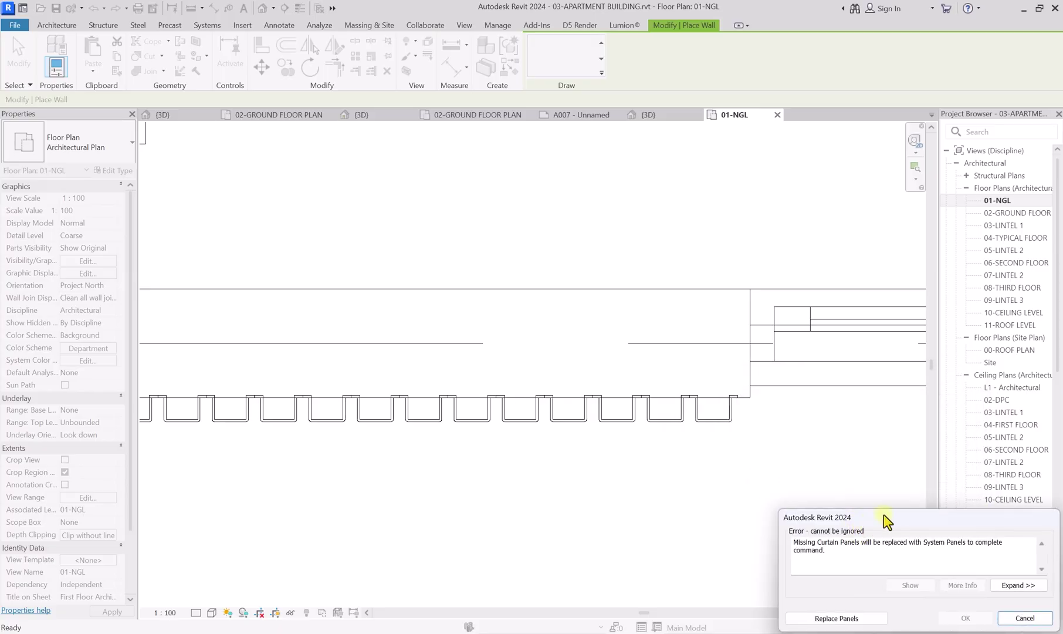
pyautogui.moveTo(883, 514); pyautogui.dragTo(839, 445)
pyautogui.click(798, 551)
pyautogui.scroll(-3, 625, 393)
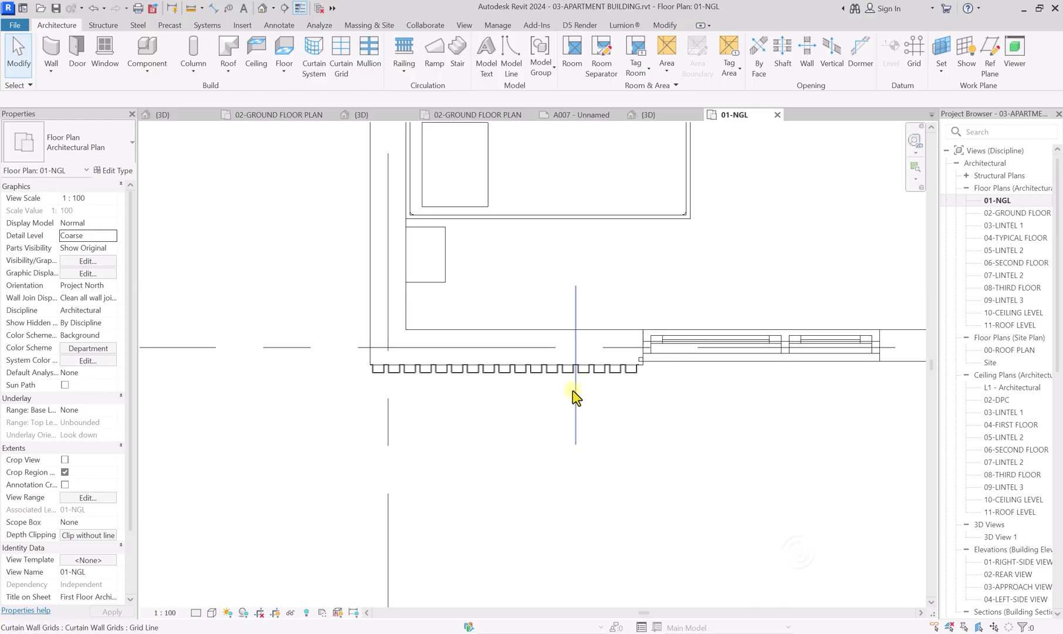
# Step: Move the trellis wall outward so that the back of its panels sits flush with the building's exterior wall face
pyautogui.scroll(6, 403, 351)
pyautogui.click(463, 493)
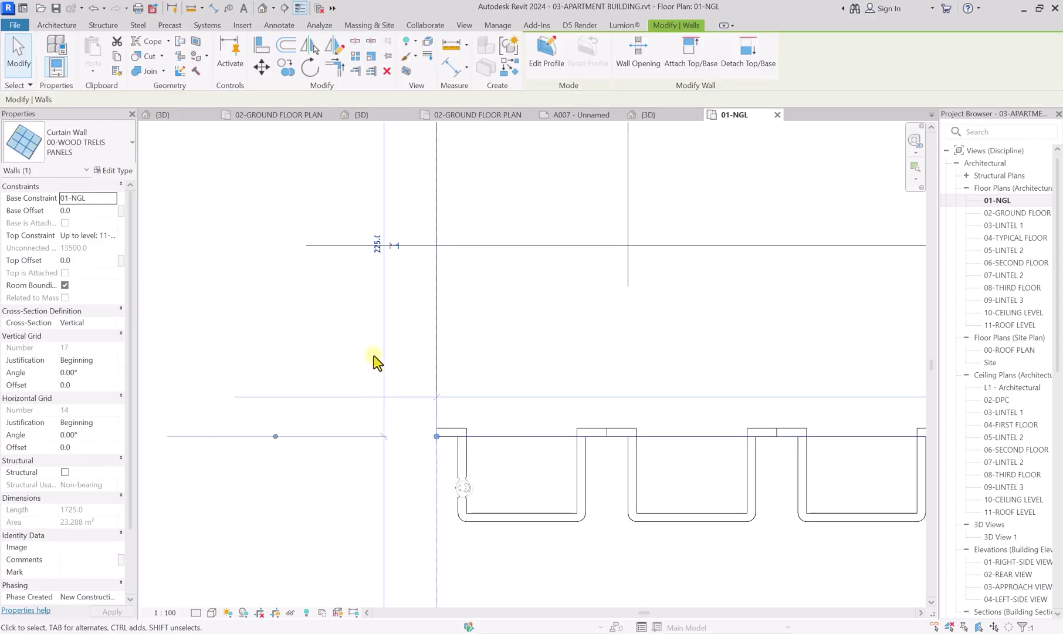
pyautogui.click(261, 67)
pyautogui.scroll(4, 437, 423)
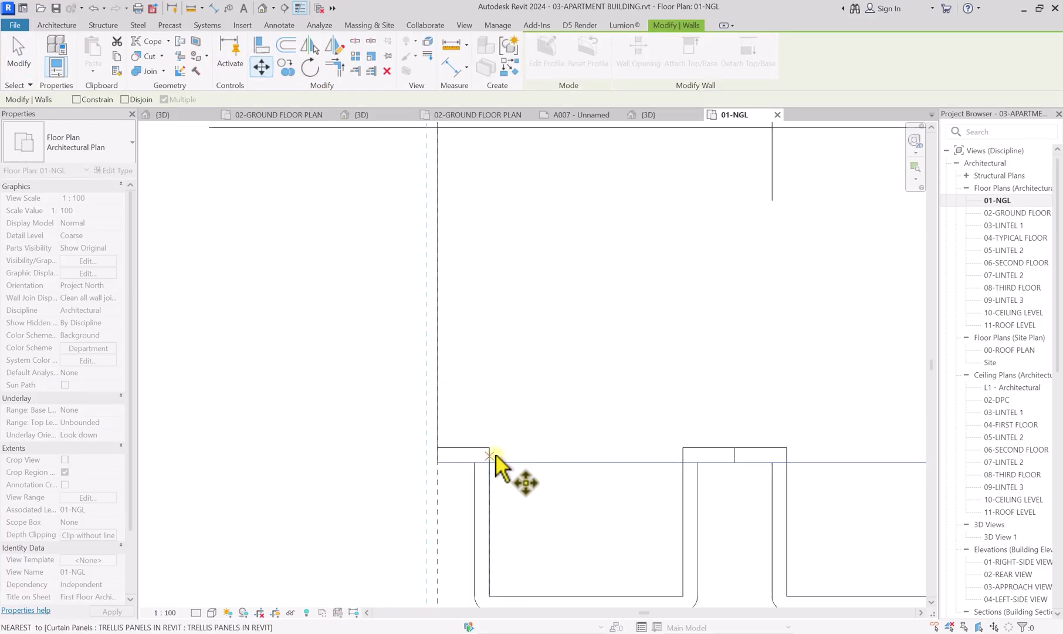
pyautogui.click(491, 451)
pyautogui.click(491, 463)
pyautogui.scroll(-6, 468, 458)
pyautogui.press('Escape')
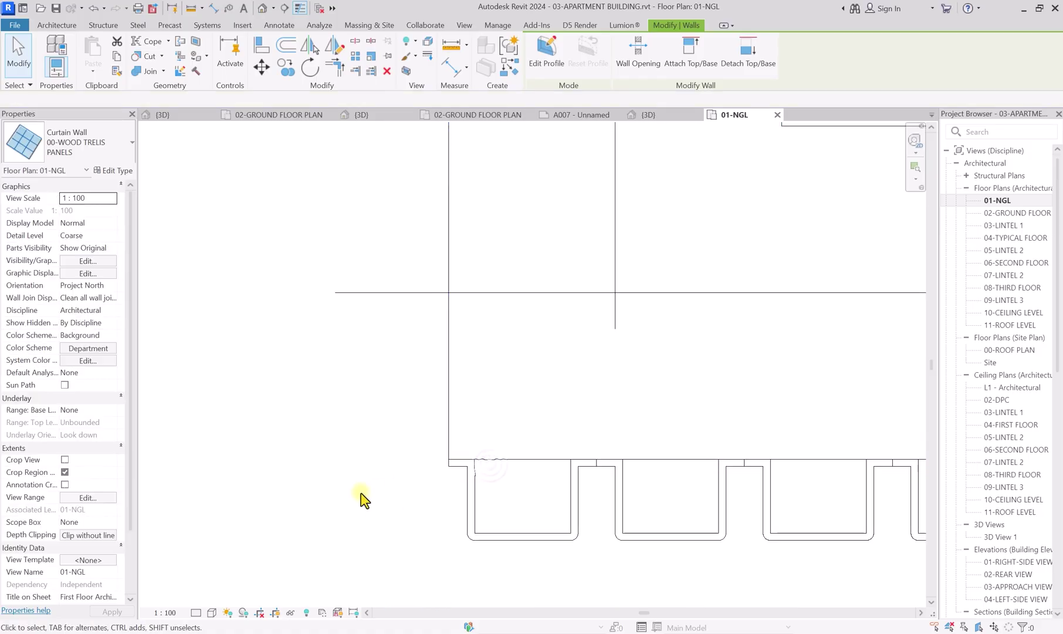
# Step: Copy the trellis wall to the opposite front corner, starting at the edge of the bedroom window on the exterior wall face
pyautogui.scroll(2, 434, 487)
pyautogui.click(430, 472)
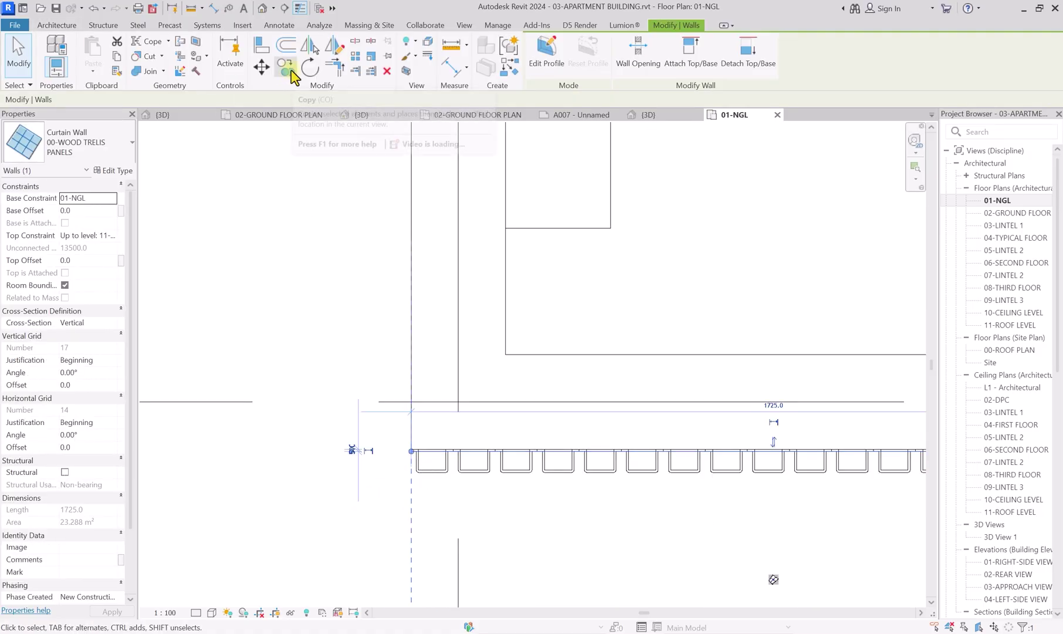
pyautogui.click(286, 67)
pyautogui.scroll(5, 402, 449)
pyautogui.click(441, 461)
pyautogui.scroll(-3, 211, 332)
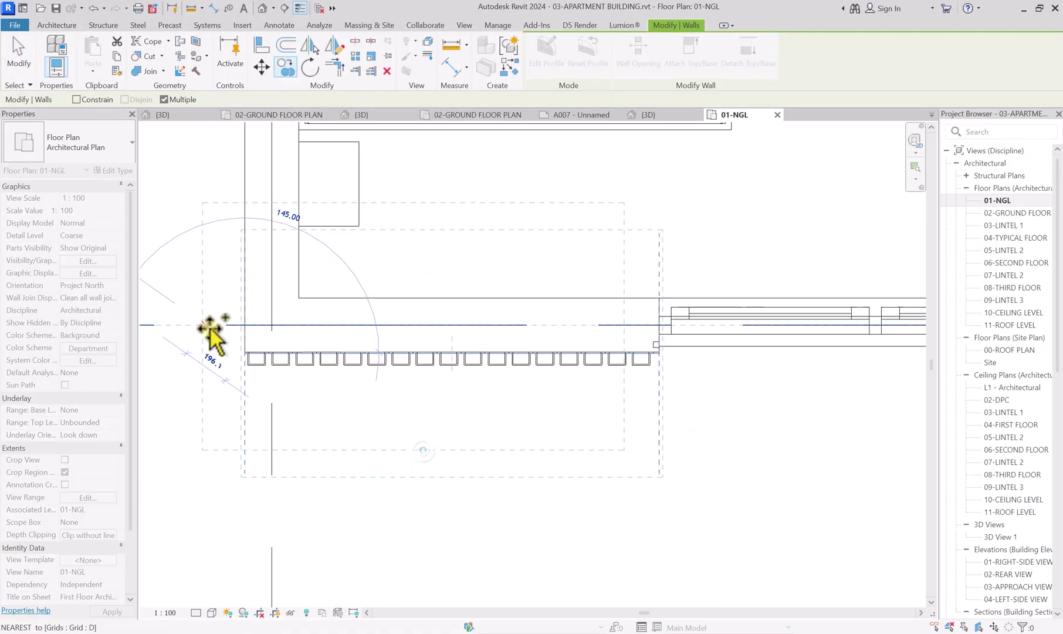
pyautogui.scroll(5, 257, 456)
pyautogui.moveTo(256, 456); pyautogui.dragTo(616, 480, button='middle')
pyautogui.scroll(2, 615, 480)
pyautogui.scroll(5, 439, 427)
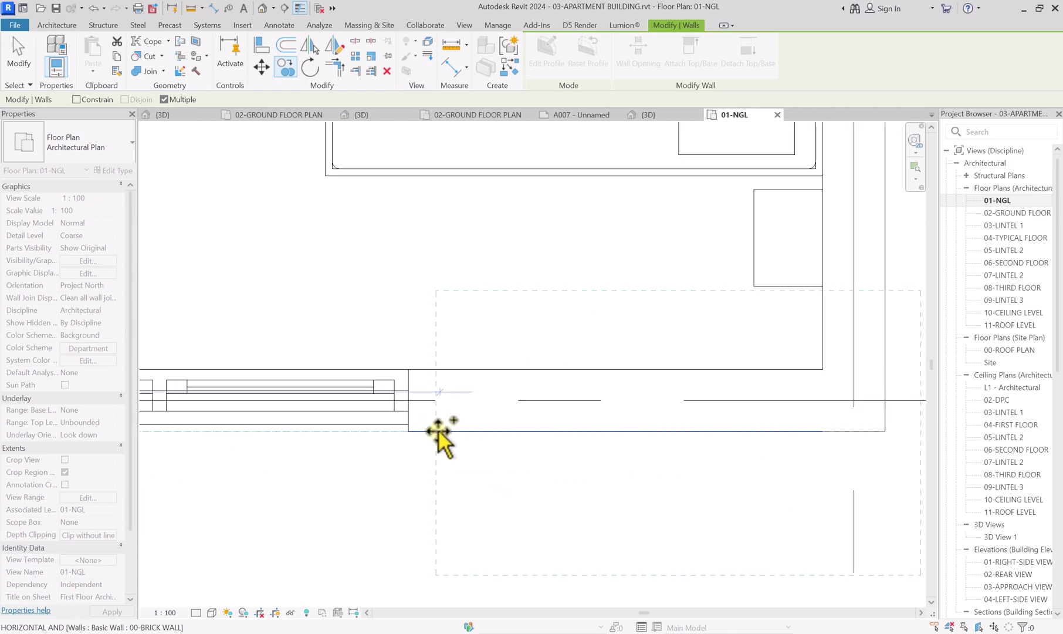
pyautogui.click(412, 431)
pyautogui.press('Escape')
# Step: Check the copied trellis wall's position in plan and examine both front corners in the 3D view
pyautogui.scroll(-3, 444, 465)
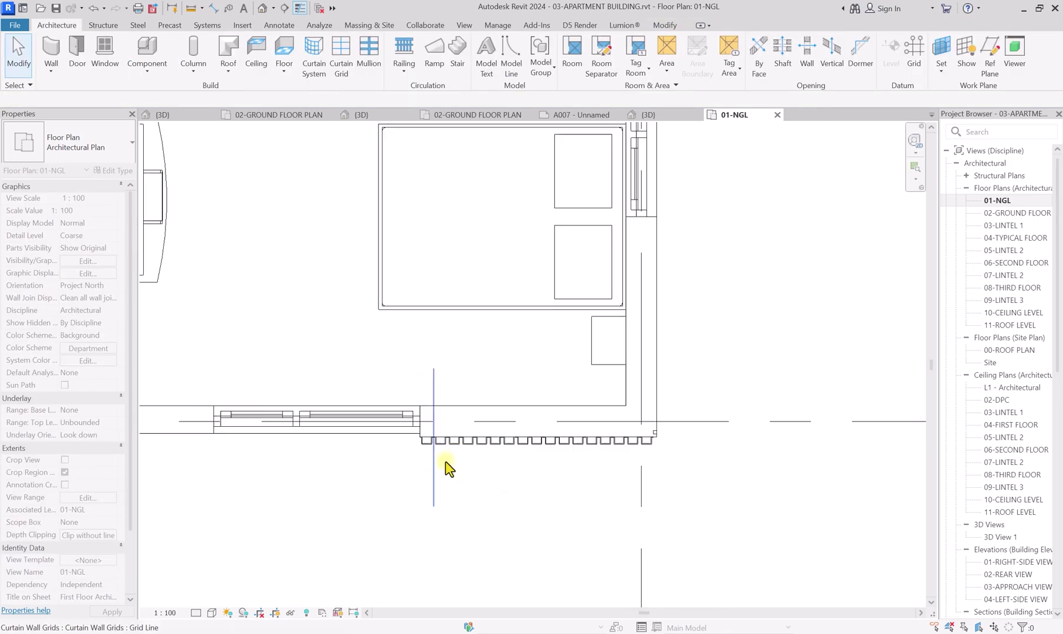
pyautogui.scroll(3, 427, 336)
pyautogui.moveTo(427, 337); pyautogui.dragTo(440, 611, button='middle')
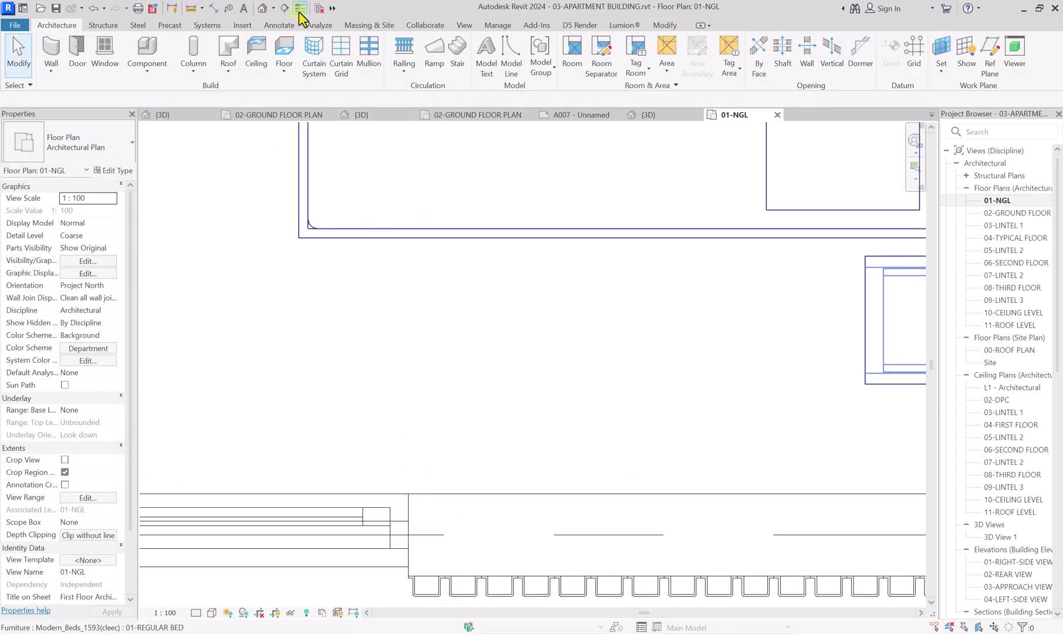
pyautogui.click(270, 9)
pyautogui.scroll(-3, 416, 352)
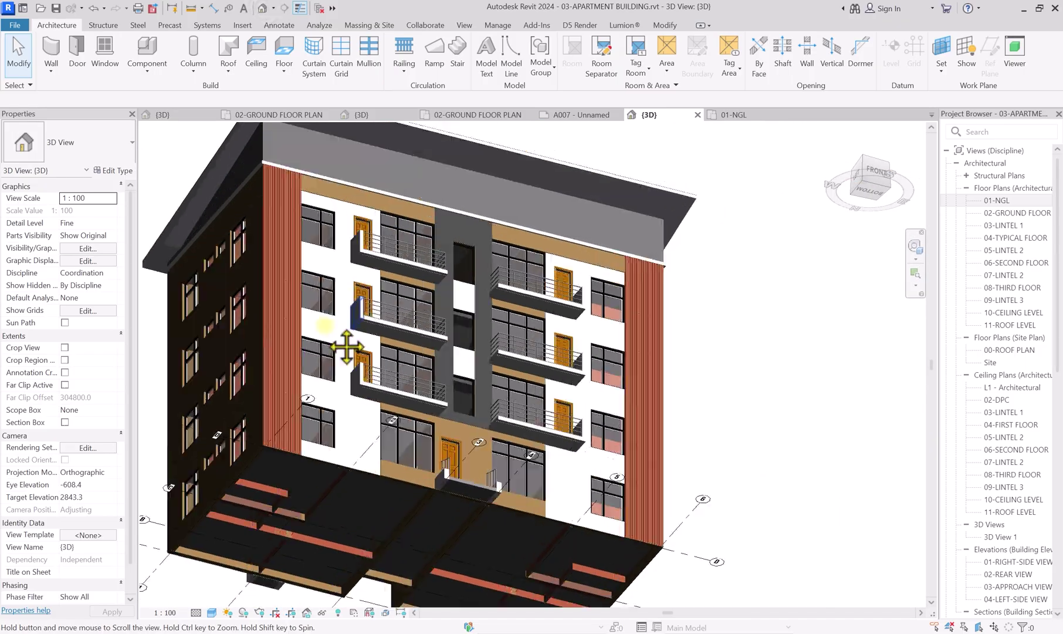
# Step: Set the top constraint of the trellis curtain wall at the front-right corner to level 08-THIRD FLOOR and check its height against the opposite corner
pyautogui.scroll(2, 608, 303)
pyautogui.click(875, 173)
pyautogui.keyDown('shift'); pyautogui.moveTo(754, 209); pyautogui.dragTo(617, 238, button='middle'); pyautogui.keyUp('shift')
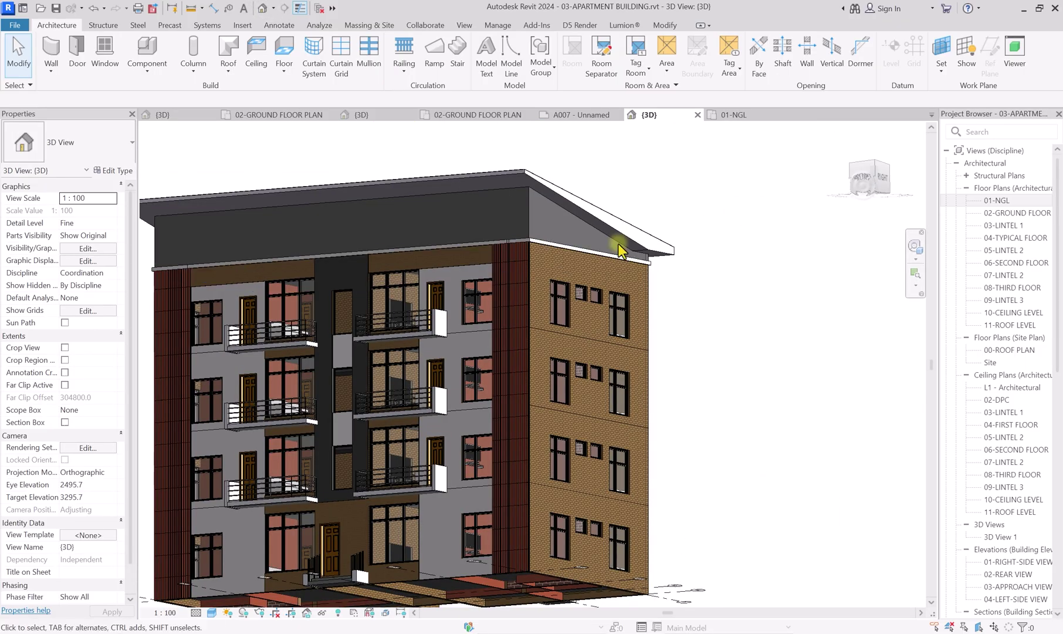
pyautogui.click(526, 242)
pyautogui.click(94, 235)
pyautogui.click(111, 235)
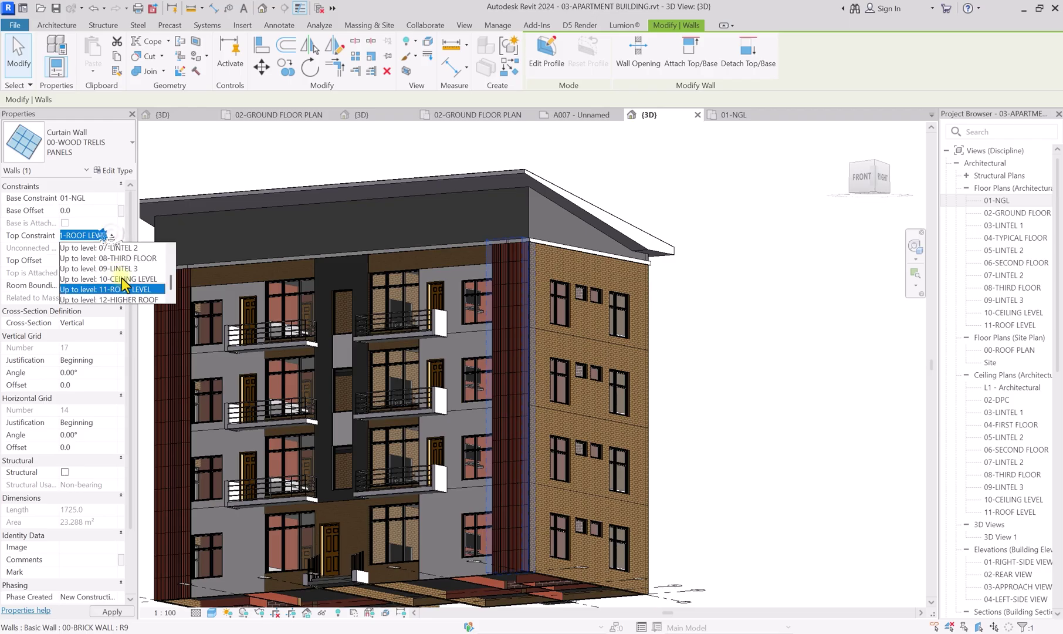
pyautogui.click(124, 257)
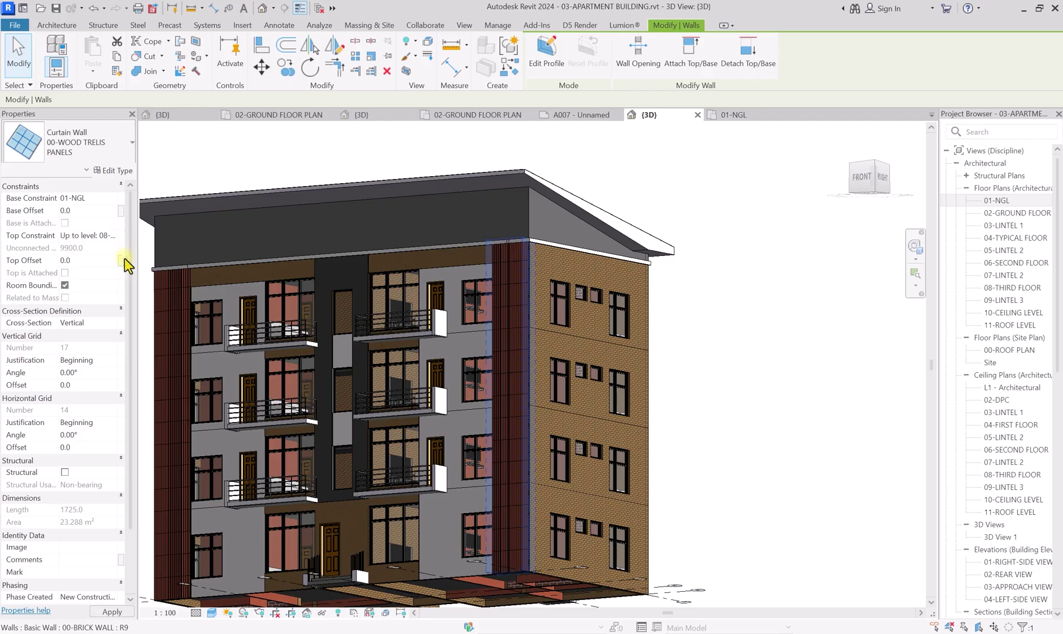
pyautogui.click(772, 294)
pyautogui.scroll(2, 563, 366)
pyautogui.scroll(3, 416, 320)
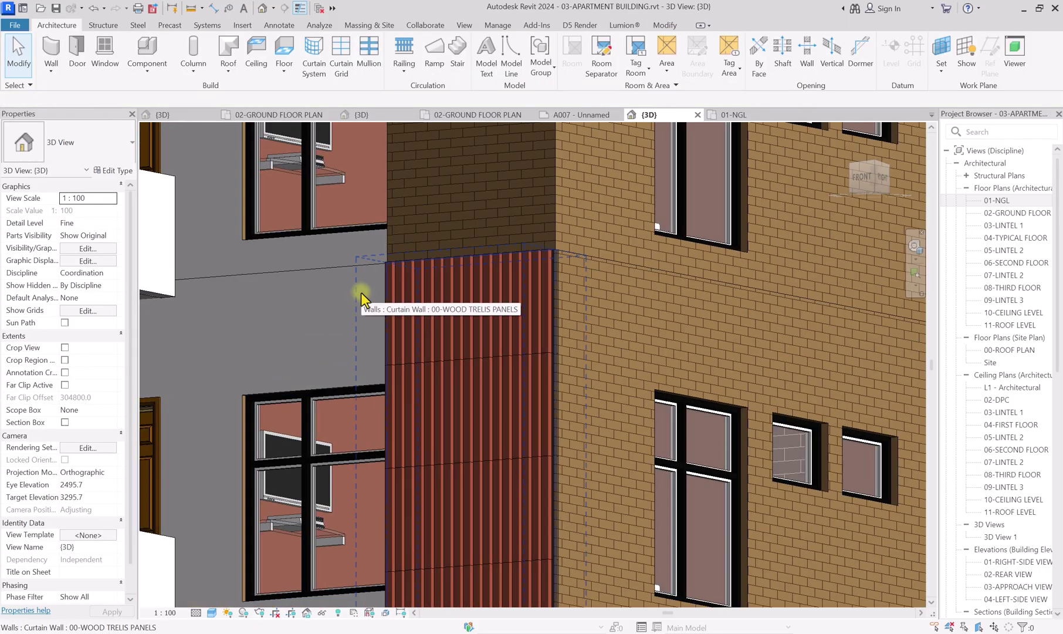
pyautogui.scroll(-5, 439, 247)
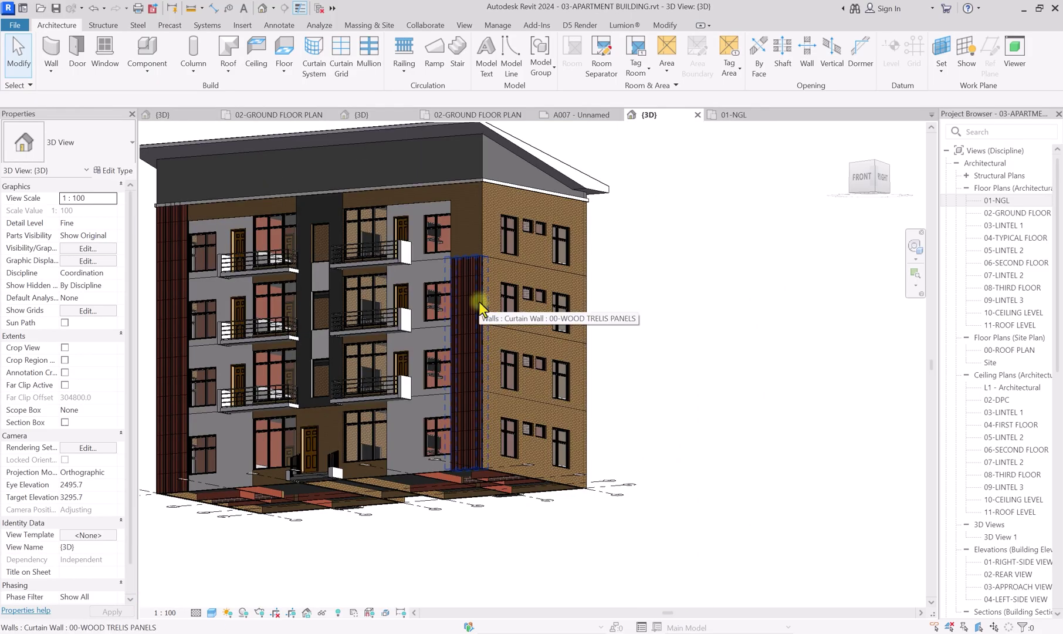
pyautogui.keyDown('shift'); pyautogui.moveTo(478, 300); pyautogui.dragTo(693, 302, button='middle'); pyautogui.keyUp('shift')
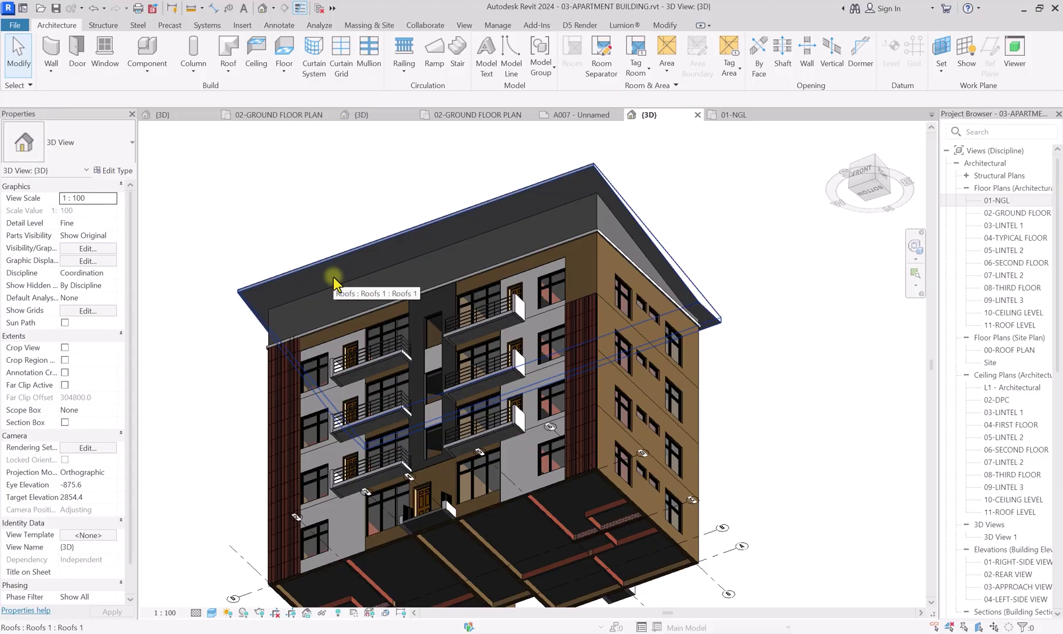